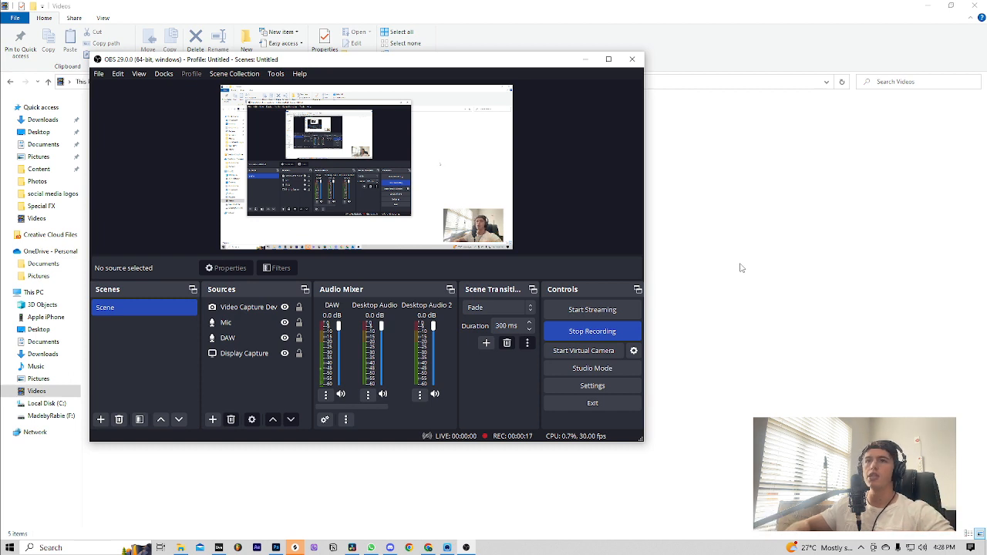
# - Switch to Ableton Live and look through the tracks of the tech house arrangement
pyautogui.click(753, 272)
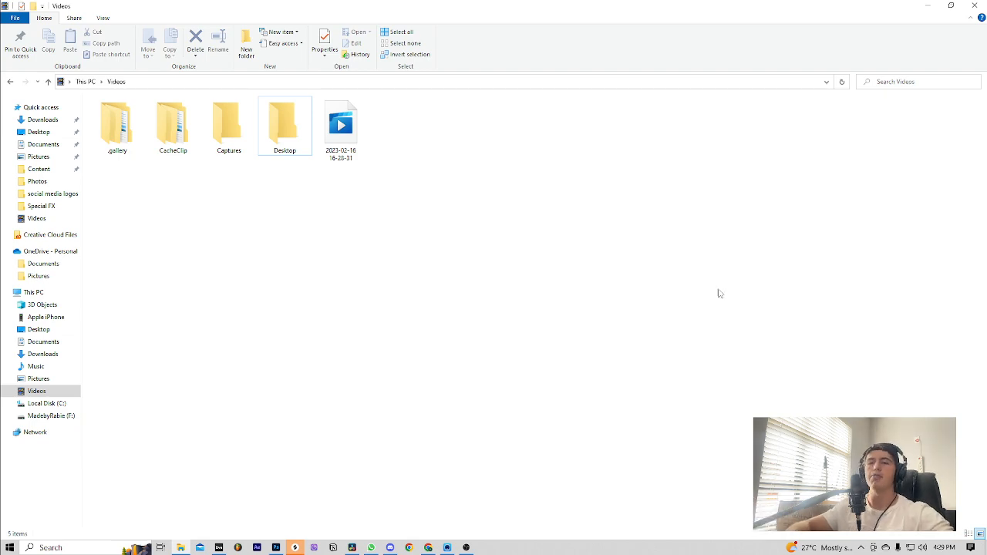
pyautogui.click(219, 547)
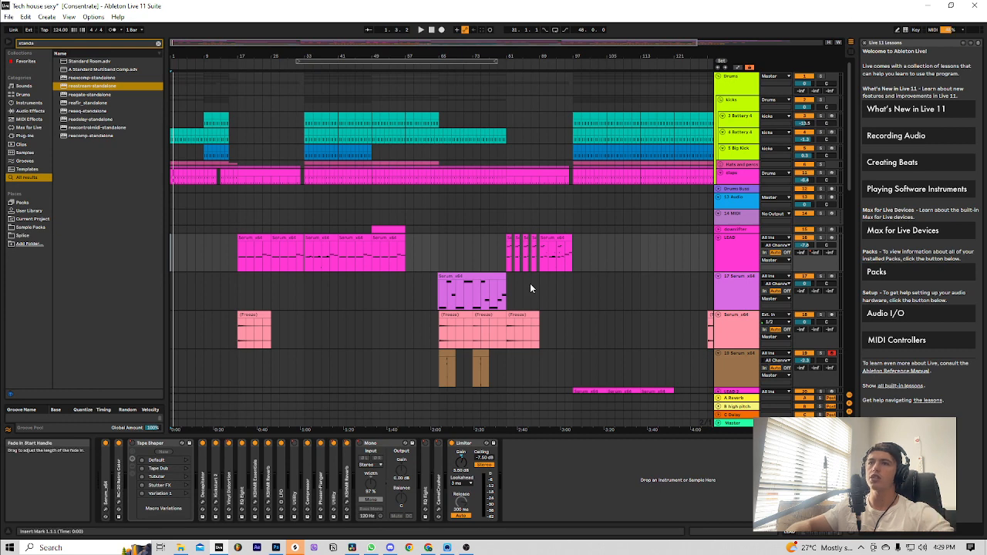
pyautogui.scroll(-10, 521, 280)
pyautogui.scroll(-3, 527, 285)
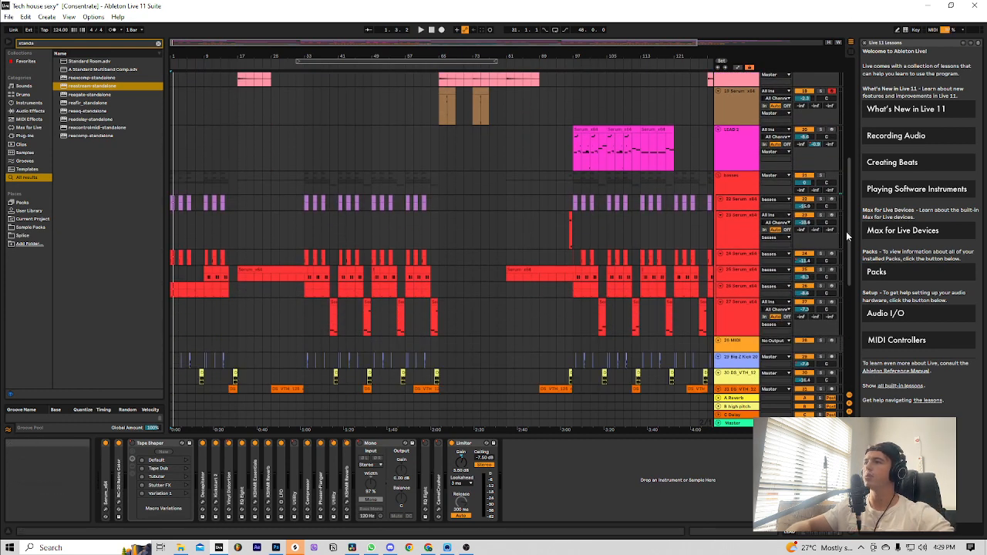
pyautogui.moveTo(846, 232); pyautogui.dragTo(860, 4)
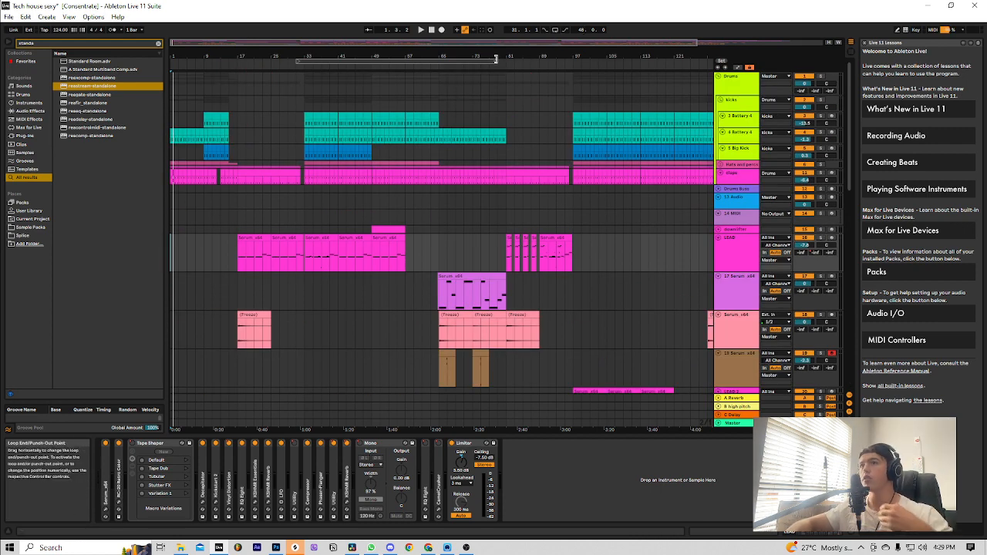
# - Shorten the arrangement loop to end at bar 73, and briefly play the section from bar 31
pyautogui.moveTo(496, 62); pyautogui.dragTo(472, 59)
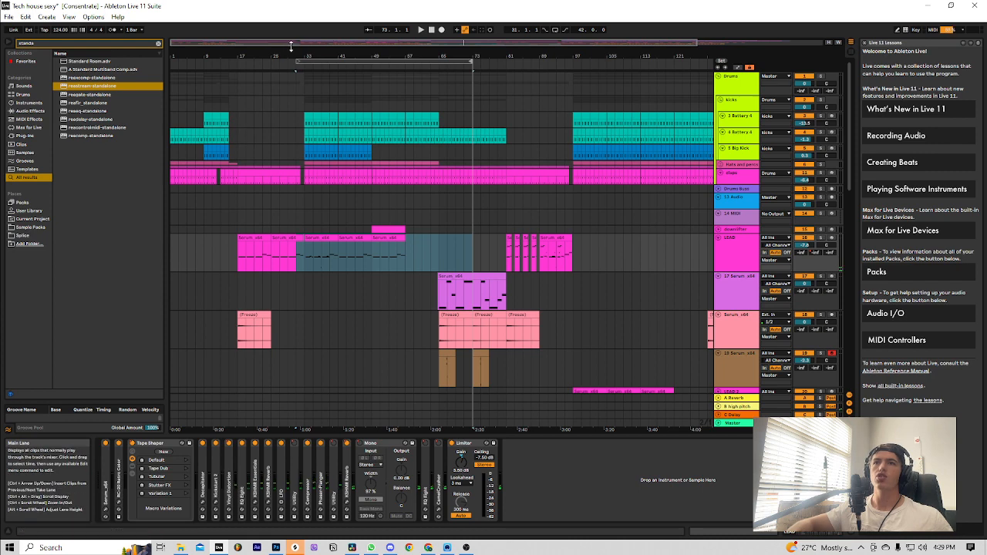
pyautogui.click(620, 46)
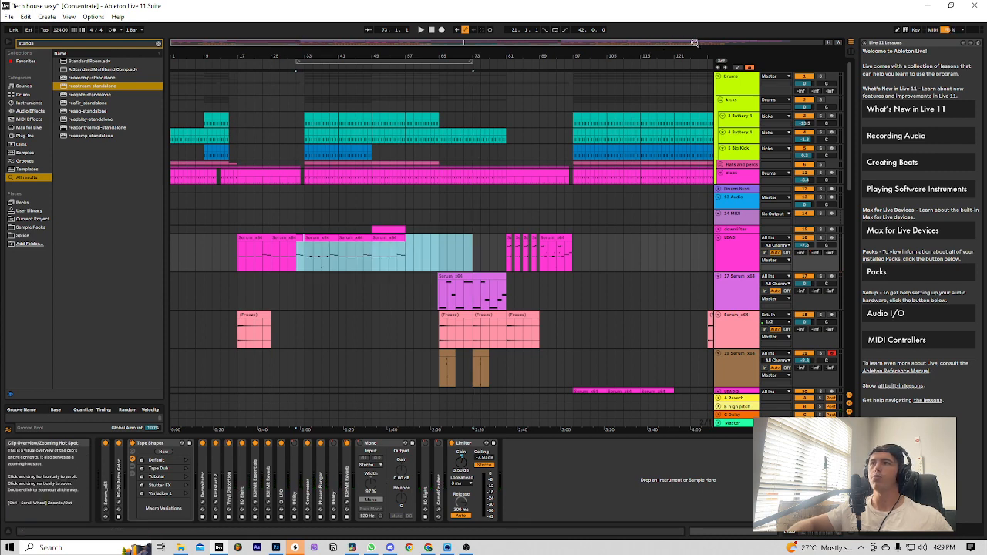
pyautogui.moveTo(696, 44); pyautogui.dragTo(417, 44)
pyautogui.press('space')
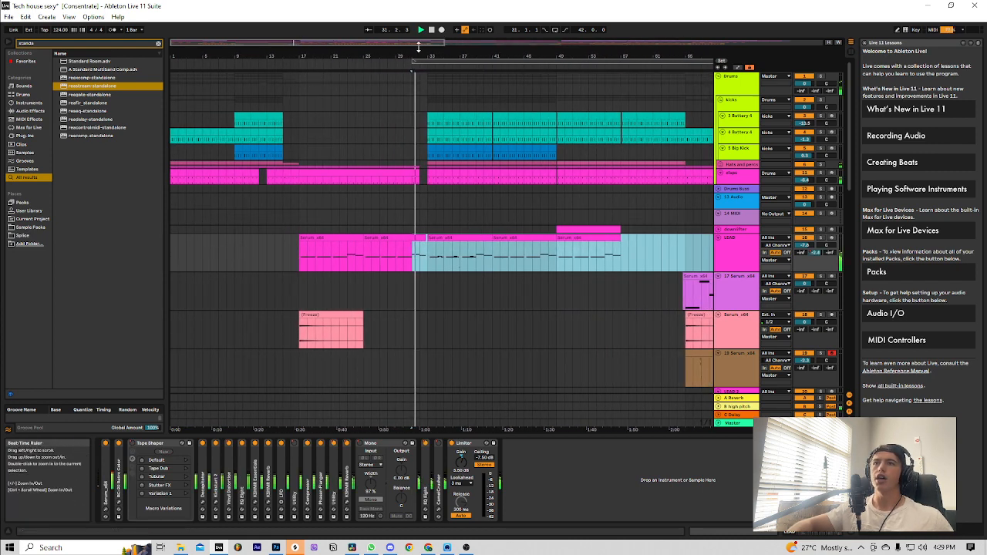
pyautogui.press('space')
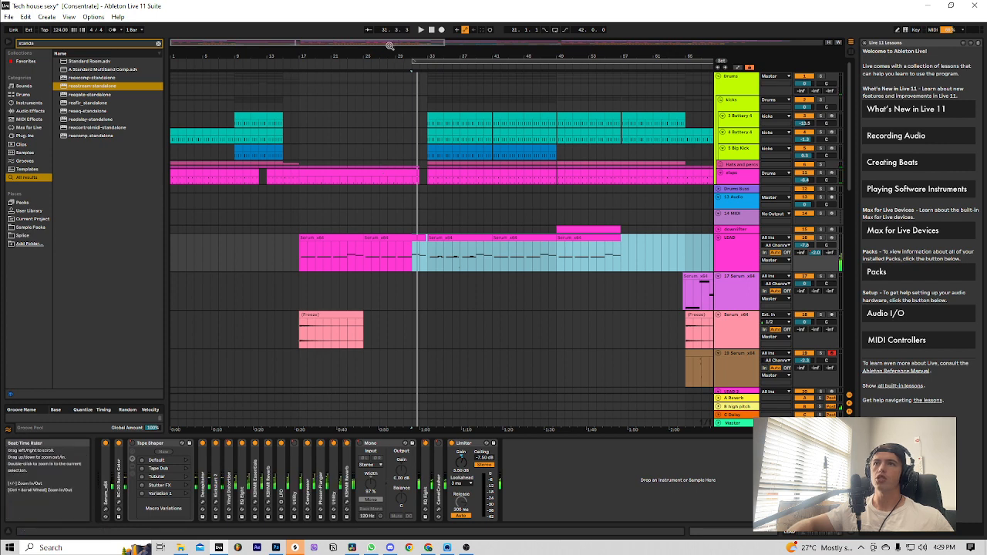
# - Play the arrangement from bar 15 into bar 18 while examining the drum, lead, bass and vocal tracks
pyautogui.scroll(-1, 324, 193)
pyautogui.scroll(1, 320, 192)
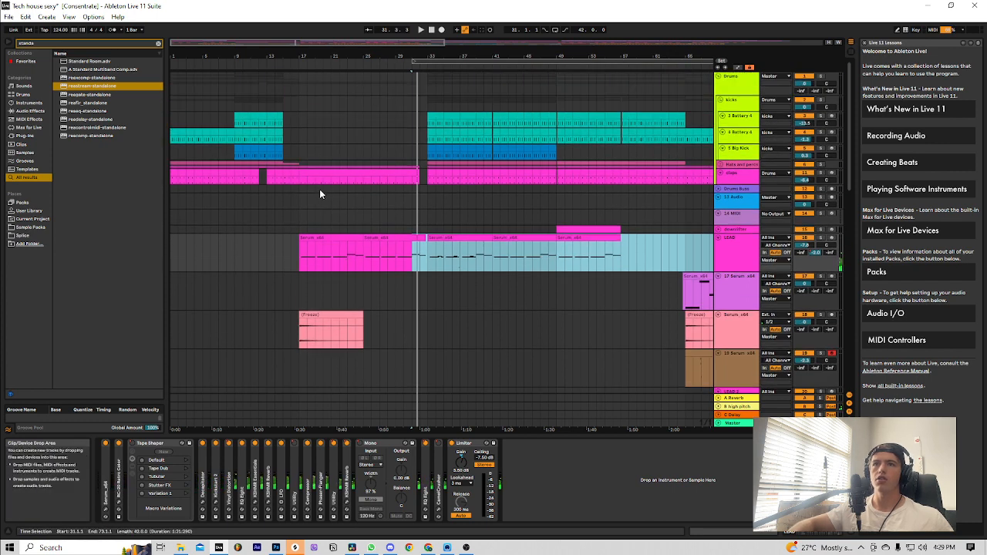
pyautogui.click(287, 158)
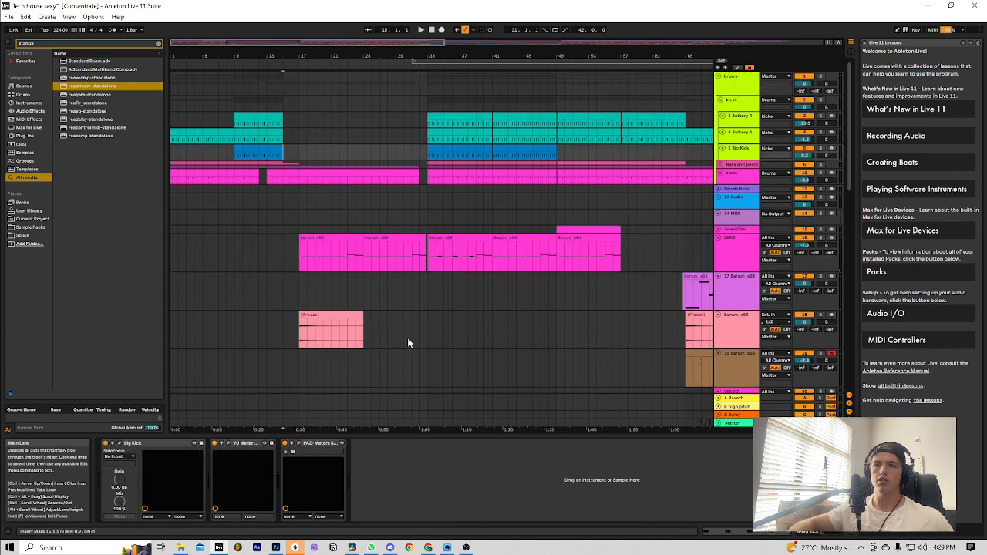
pyautogui.scroll(-1, 310, 337)
pyautogui.scroll(1, 306, 326)
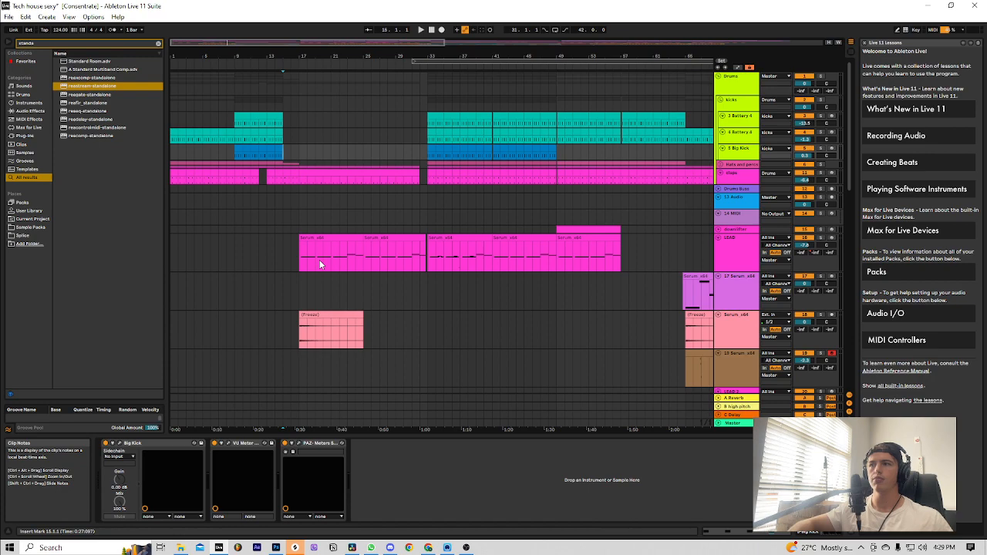
pyautogui.scroll(-6, 319, 261)
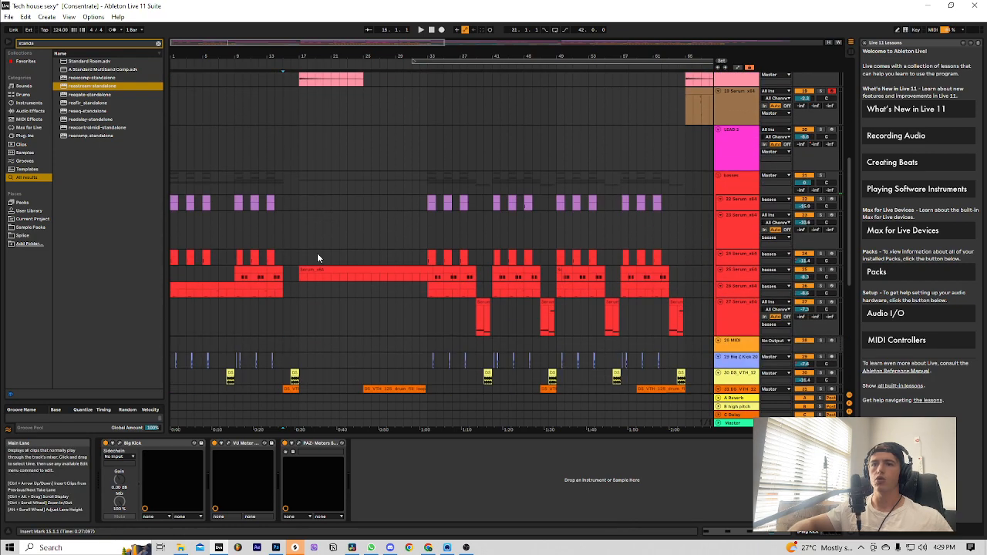
pyautogui.scroll(-3, 317, 253)
pyautogui.press('space')
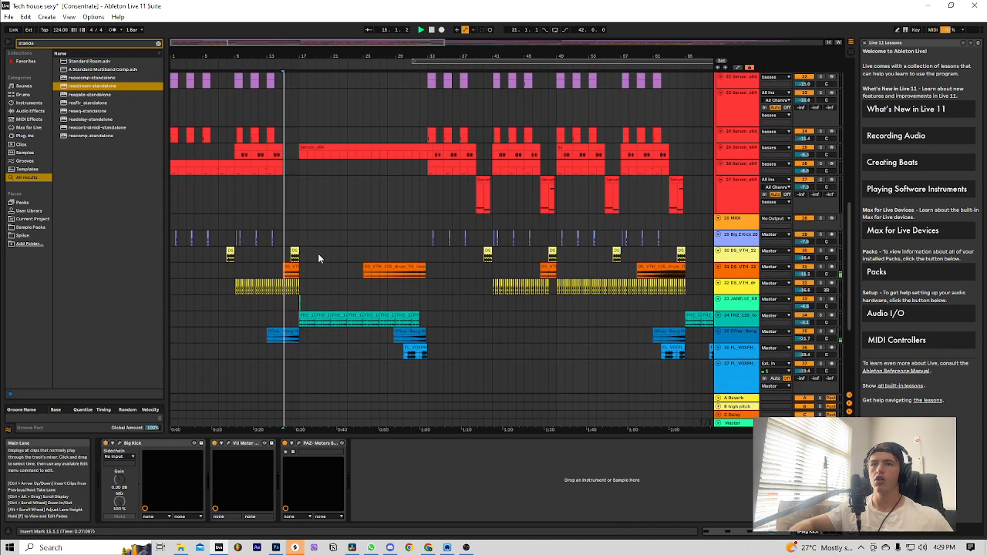
pyautogui.scroll(3, 318, 254)
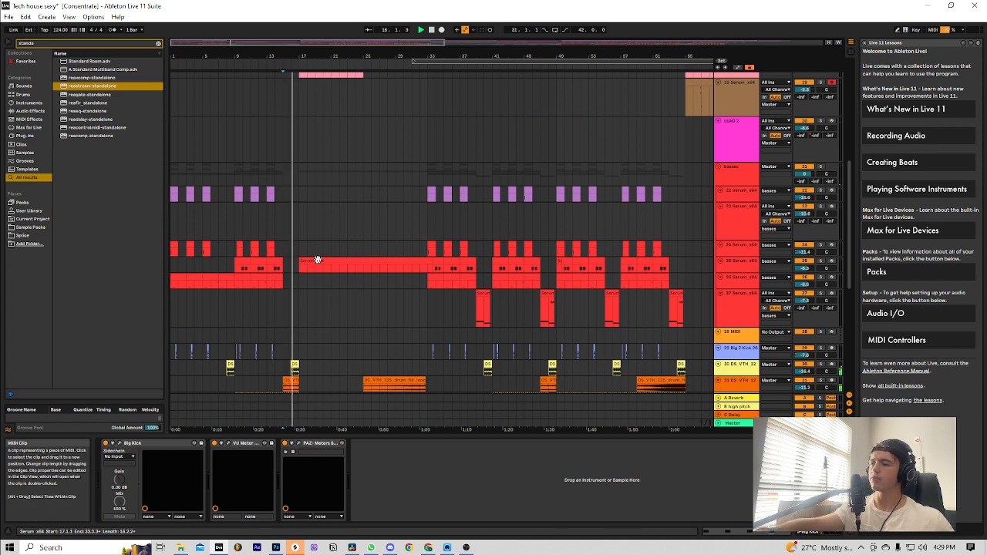
pyautogui.scroll(1, 317, 260)
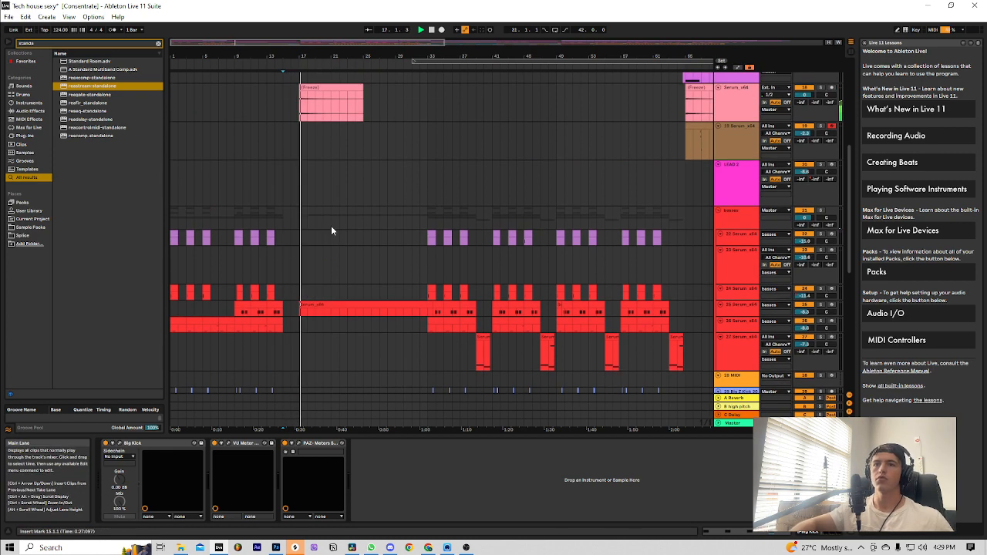
pyautogui.scroll(6, 333, 231)
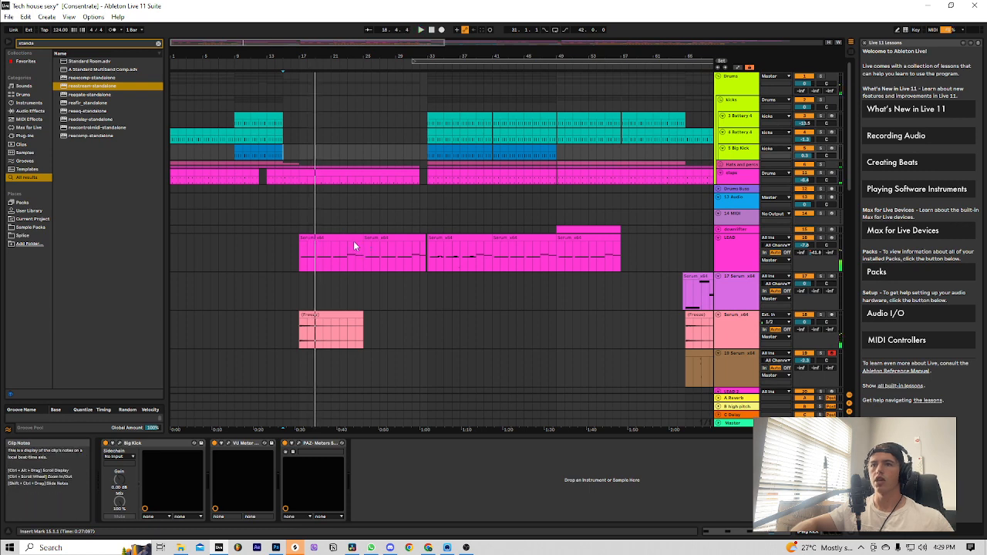
pyautogui.press('space')
# - Select the LEAD track, unfold its Serum device and open the synth's editor window
pyautogui.click(352, 239)
pyautogui.click(743, 243)
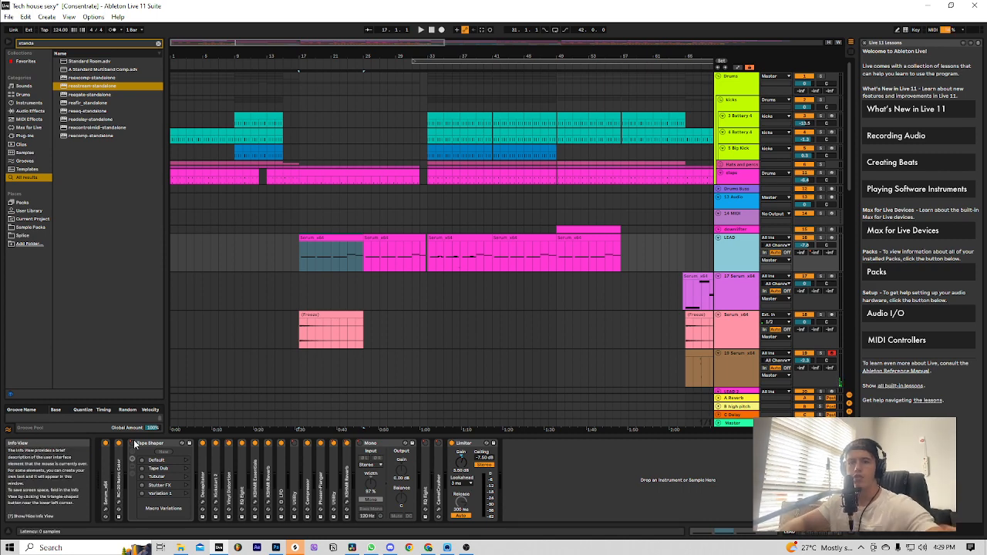
pyautogui.doubleClick(108, 470)
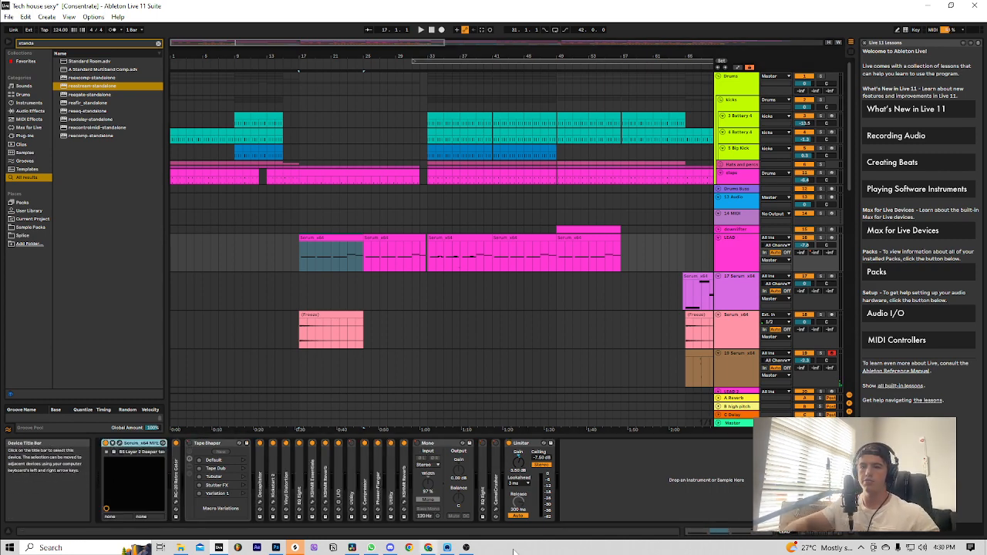
pyautogui.click(466, 547)
pyautogui.click(466, 548)
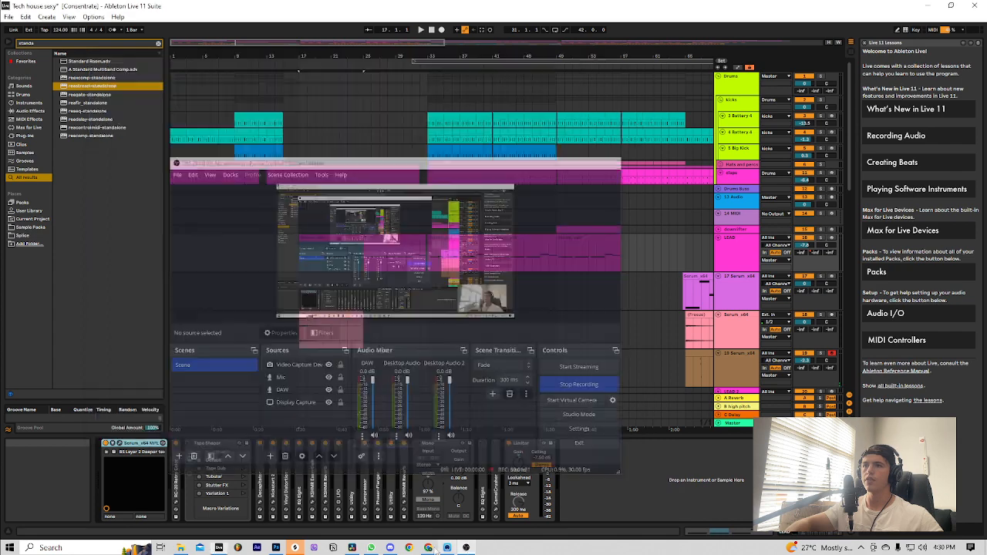
pyautogui.click(113, 443)
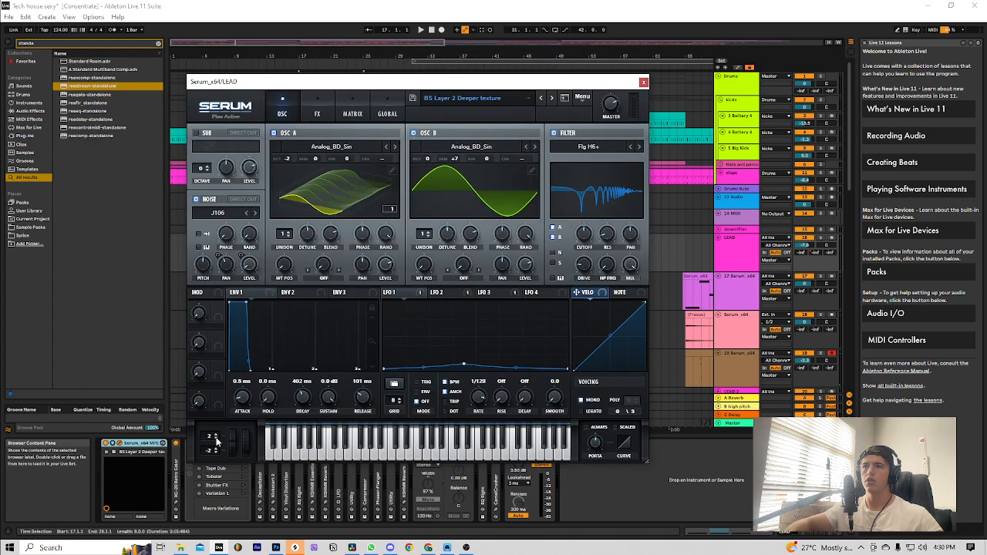
pyautogui.click(466, 547)
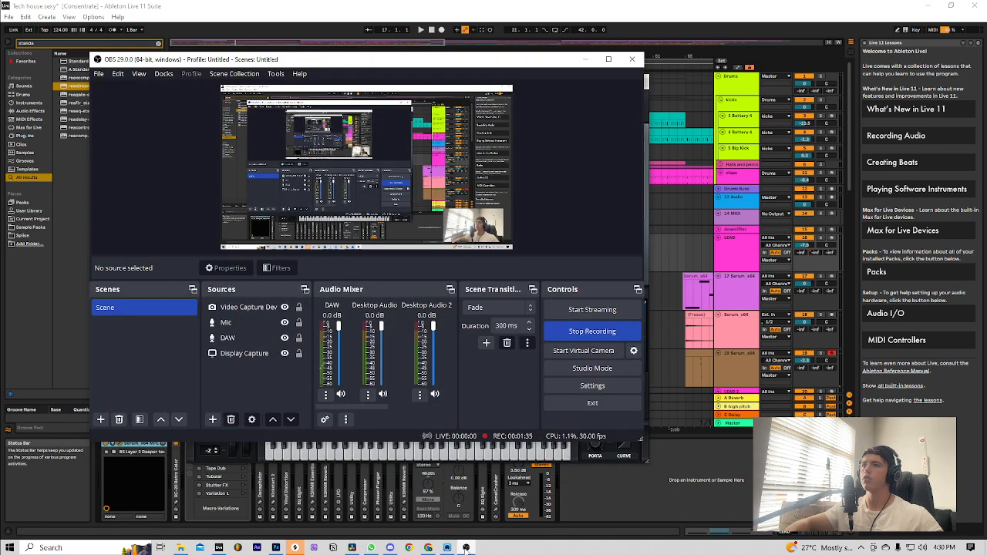
pyautogui.click(466, 548)
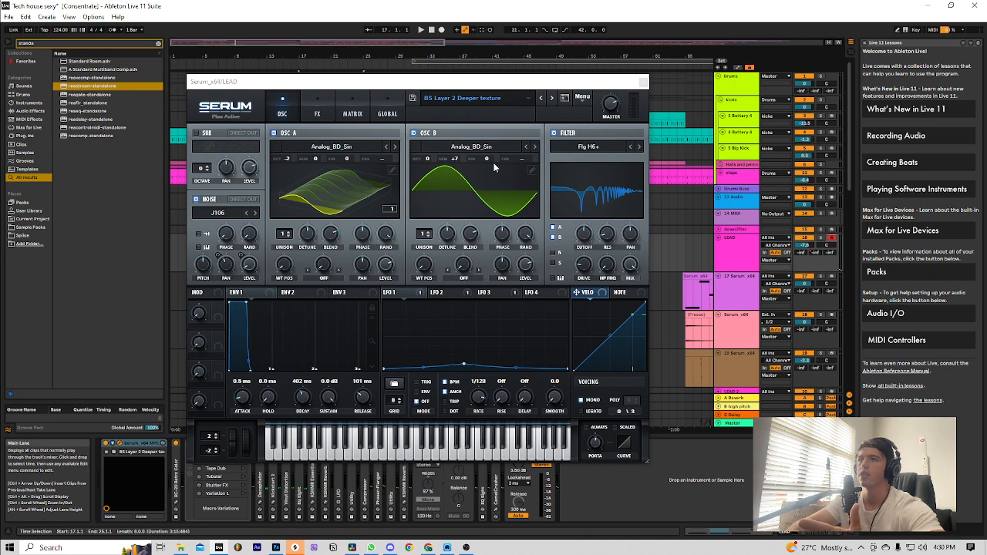
# - Review Serum's oscillator and effects pages, and bypass the distortion, compressor and filter effects
pyautogui.click(316, 106)
pyautogui.click(277, 107)
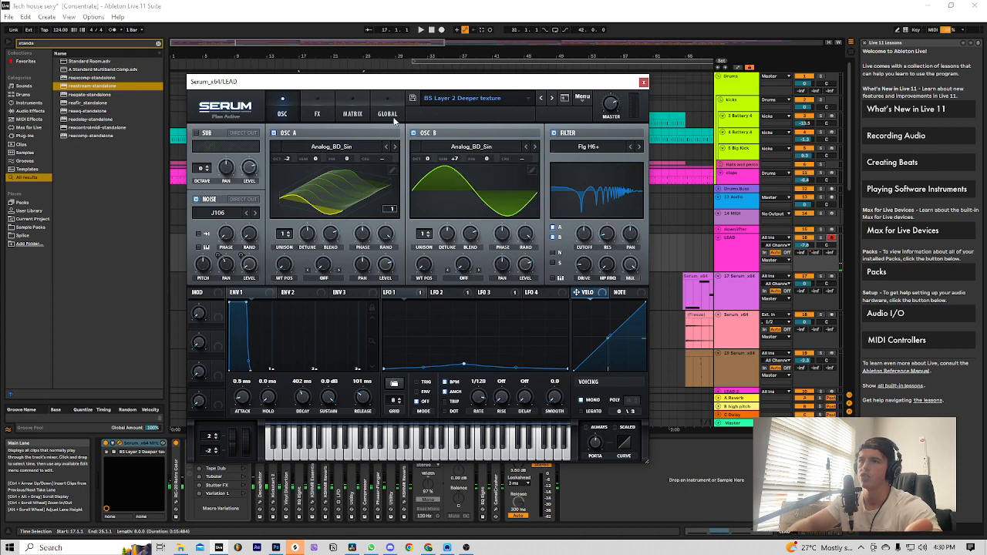
pyautogui.click(329, 116)
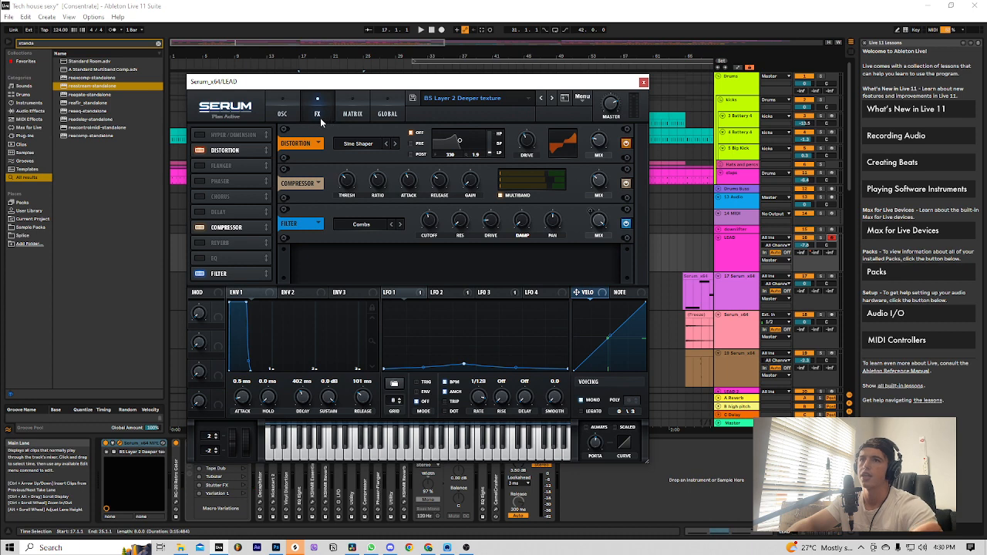
pyautogui.click(277, 113)
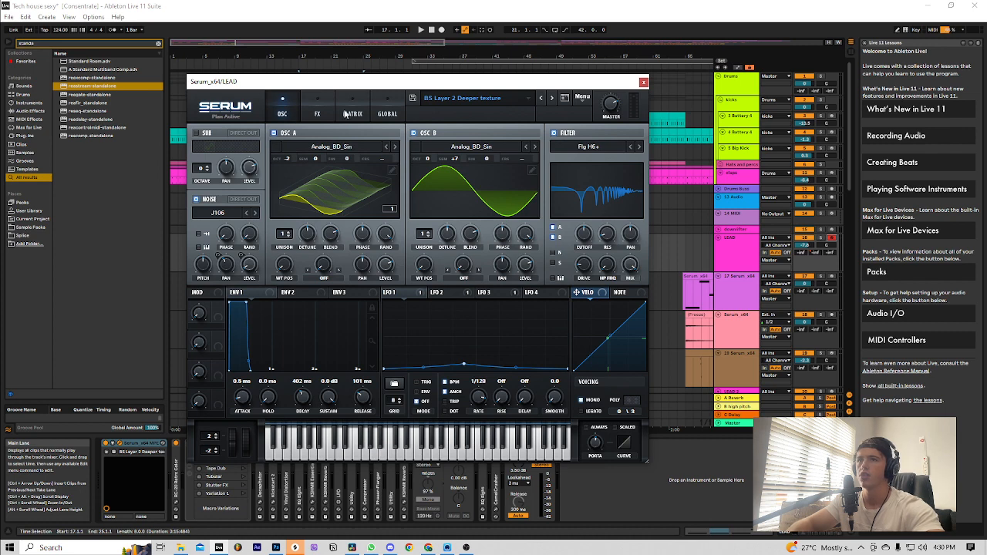
pyautogui.click(317, 113)
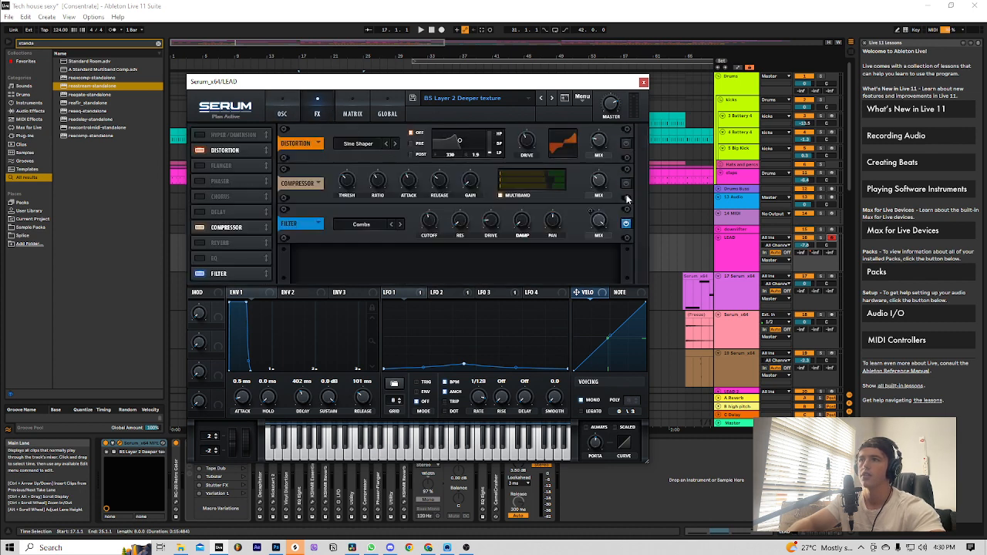
pyautogui.click(285, 111)
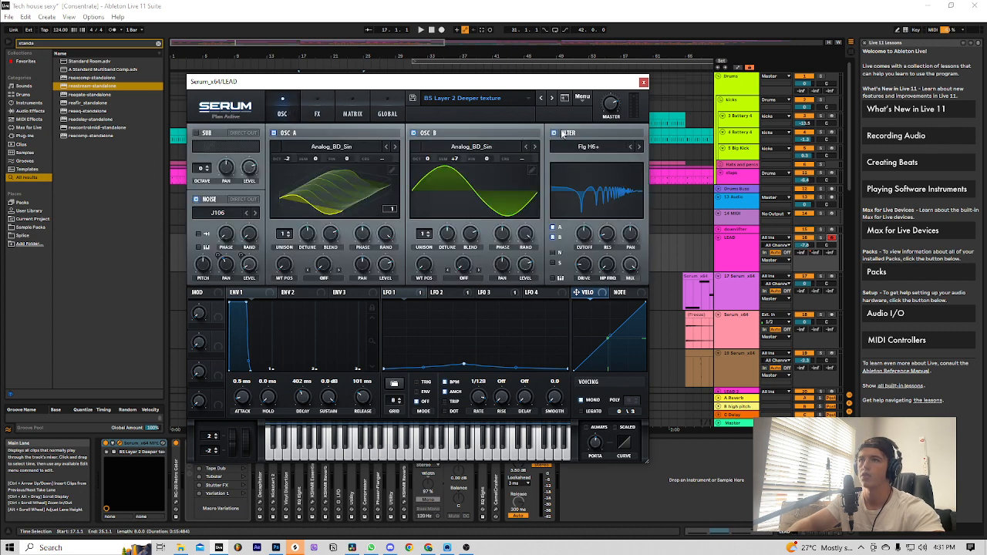
# - Turn off the main filter and the noise oscillator in Serum, and close the synth's editor
pyautogui.click(553, 133)
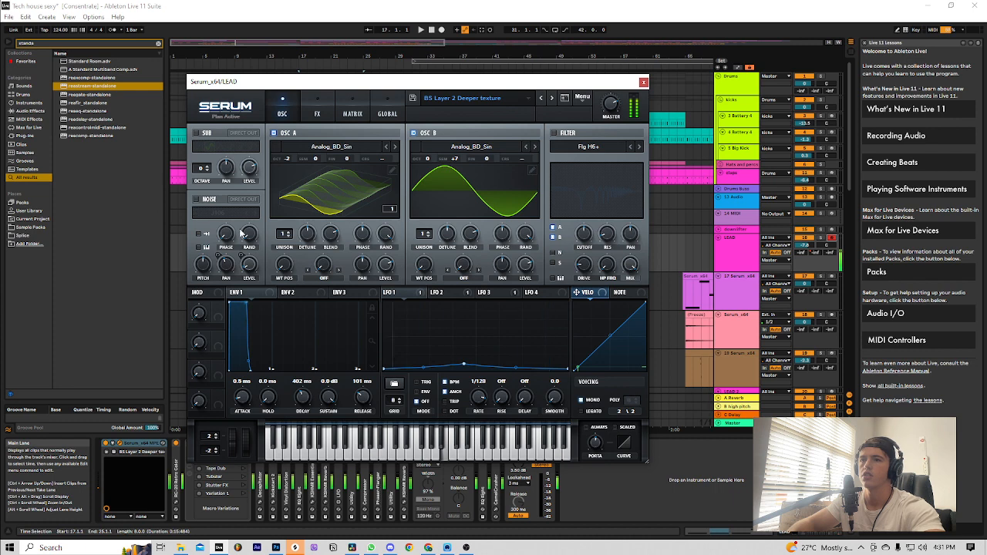
pyautogui.click(435, 292)
pyautogui.click(399, 292)
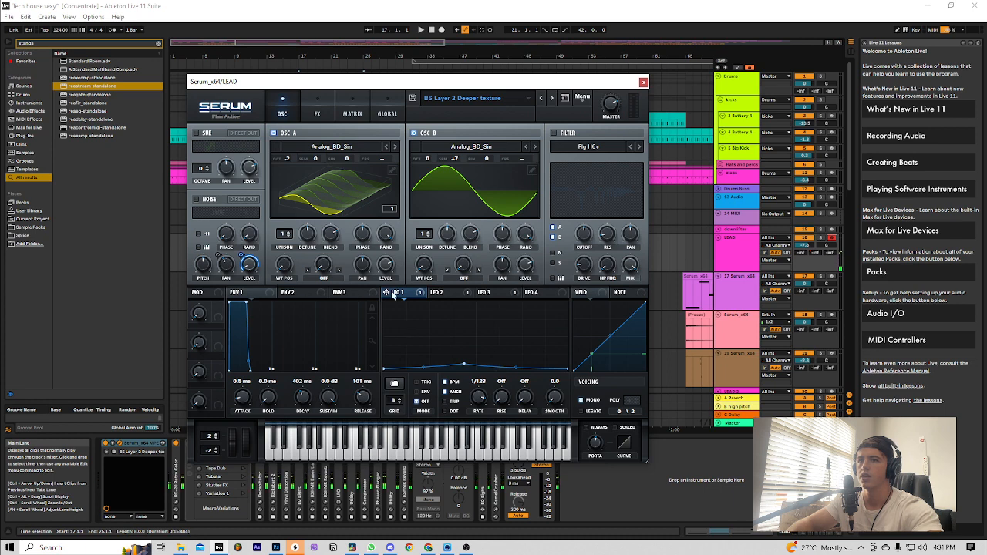
pyautogui.click(317, 113)
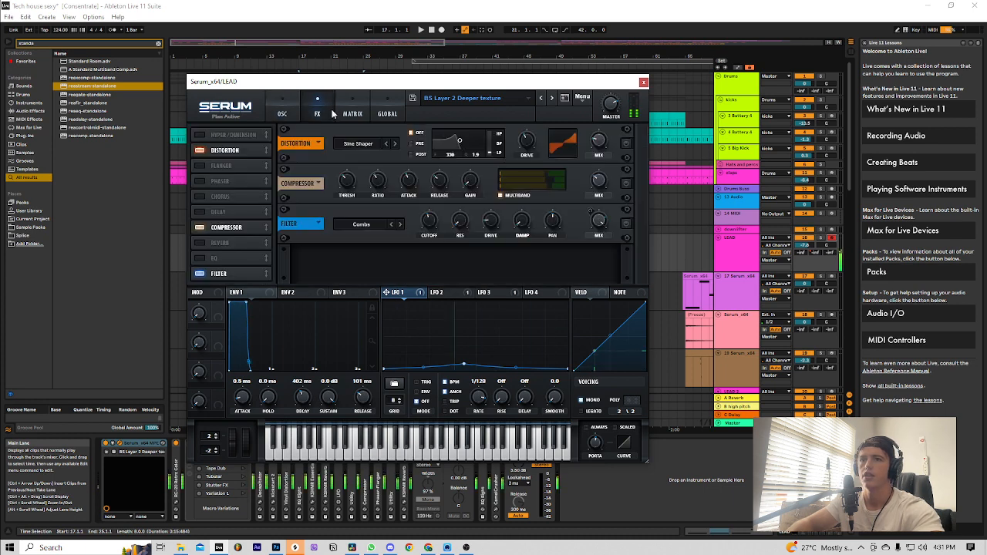
pyautogui.click(283, 113)
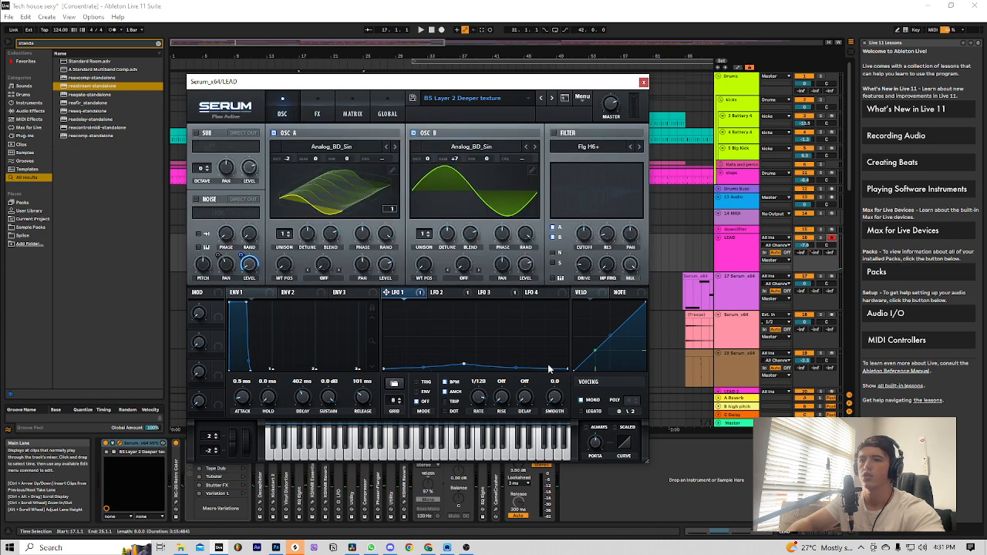
pyautogui.click(643, 82)
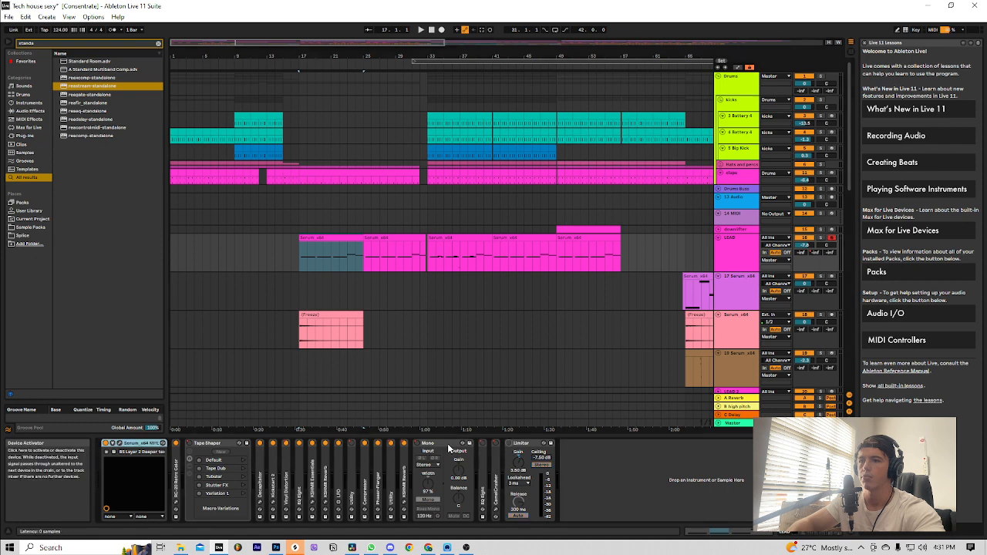
# - Switch off the remaining active effects in the LEAD track's chain, including KSHMR Essentials, RC-20 Retro Color, Tape Shaper and the Compressor
pyautogui.click(404, 444)
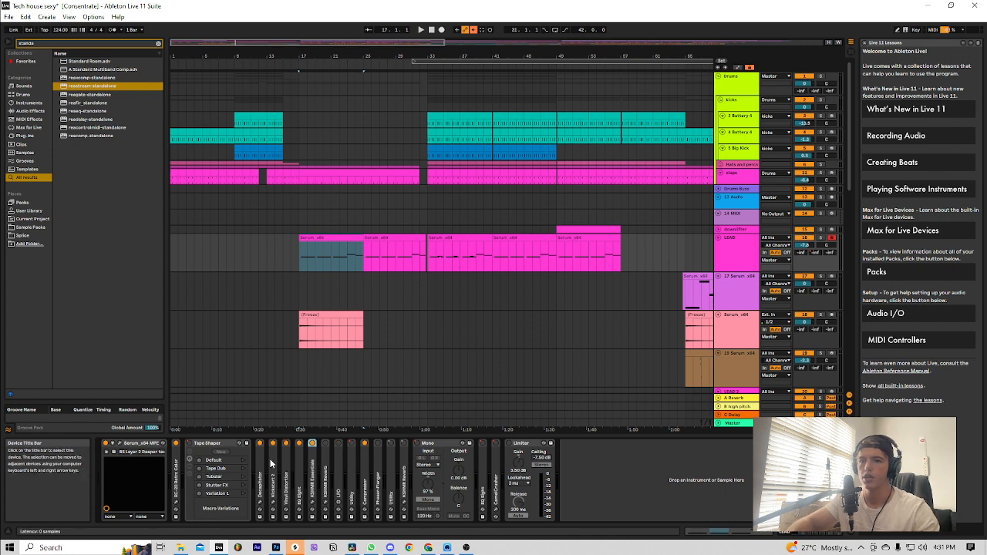
pyautogui.keyDown('shift'); pyautogui.click(312, 462); pyautogui.keyUp('shift')
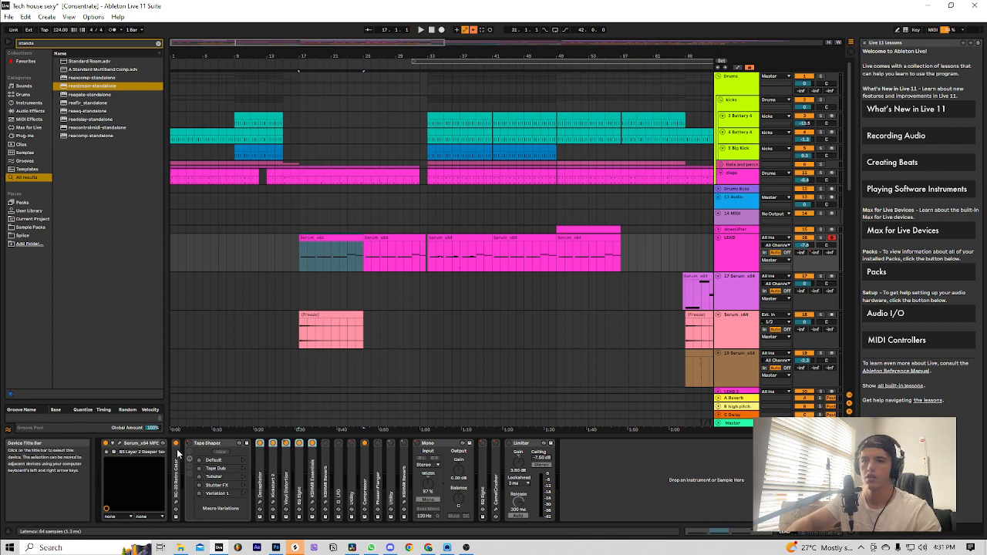
pyautogui.keyDown('shift'); pyautogui.click(176, 449); pyautogui.keyUp('shift')
pyautogui.click(176, 444)
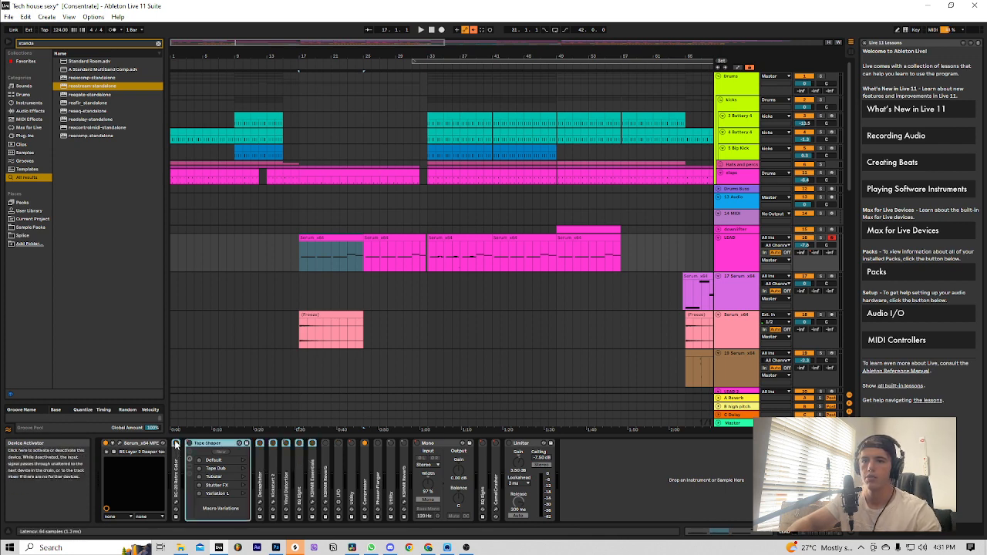
pyautogui.click(364, 444)
pyautogui.click(364, 444)
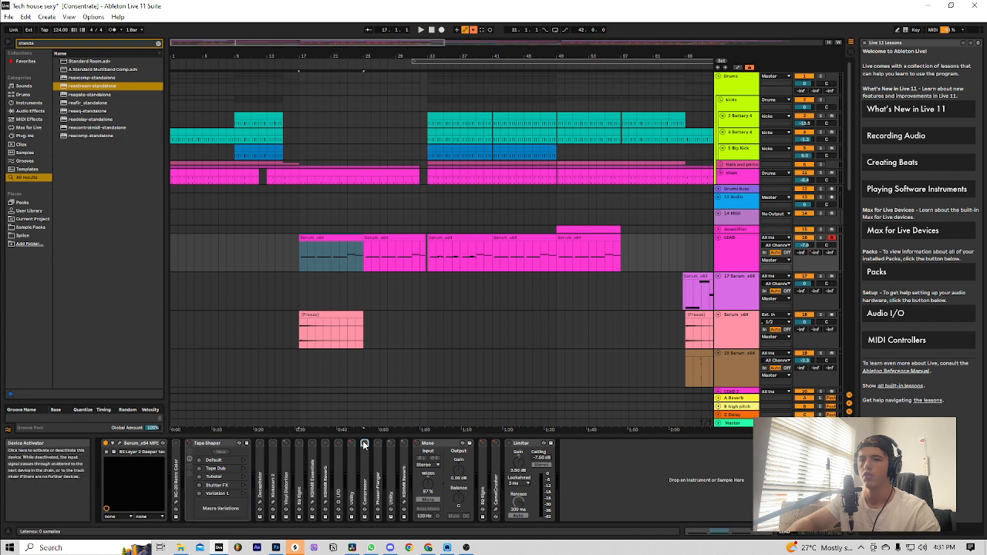
# - Open Serum's editor and compare oscillator B at 0 semitones, returning its semitone setting to +7
pyautogui.click(113, 451)
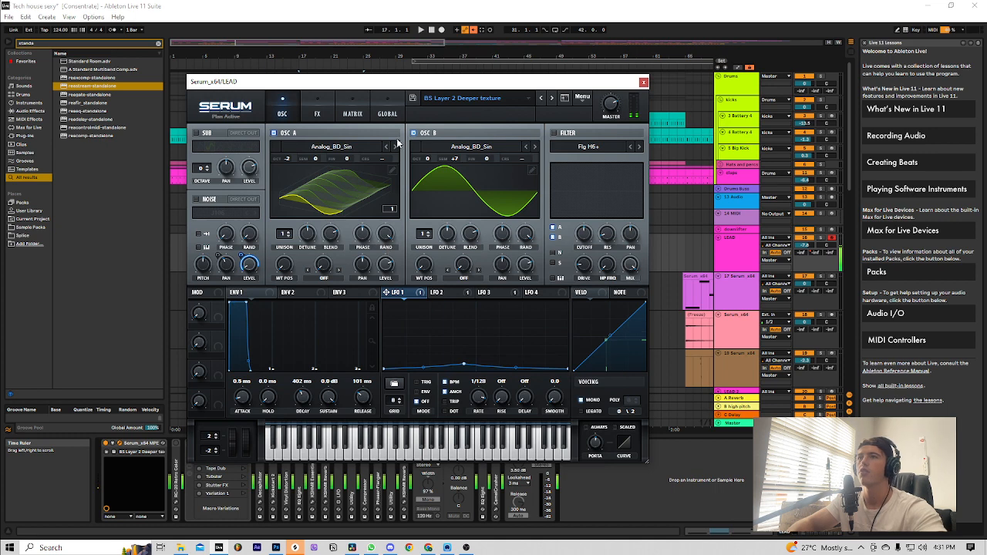
pyautogui.moveTo(455, 161); pyautogui.dragTo(463, 209)
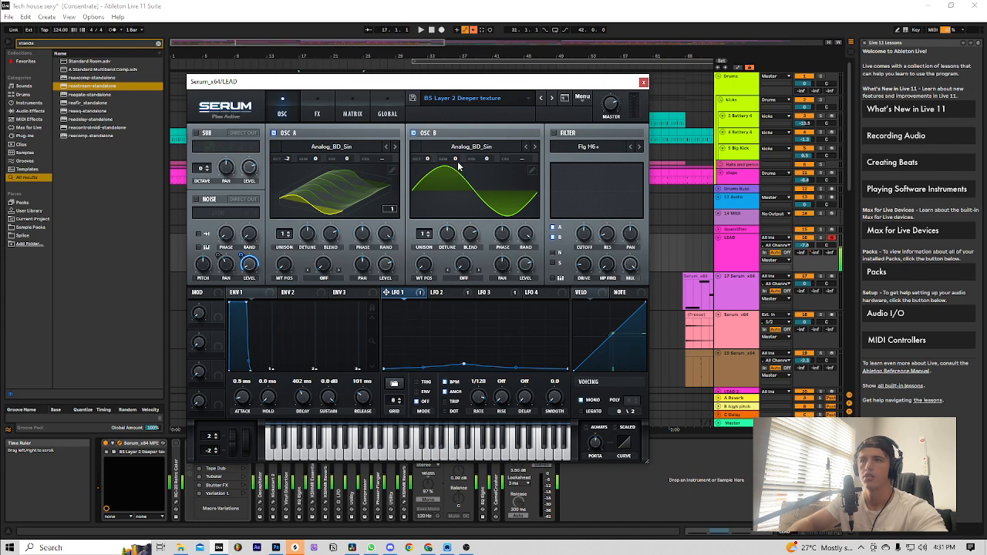
pyautogui.moveTo(456, 161); pyautogui.dragTo(472, 141)
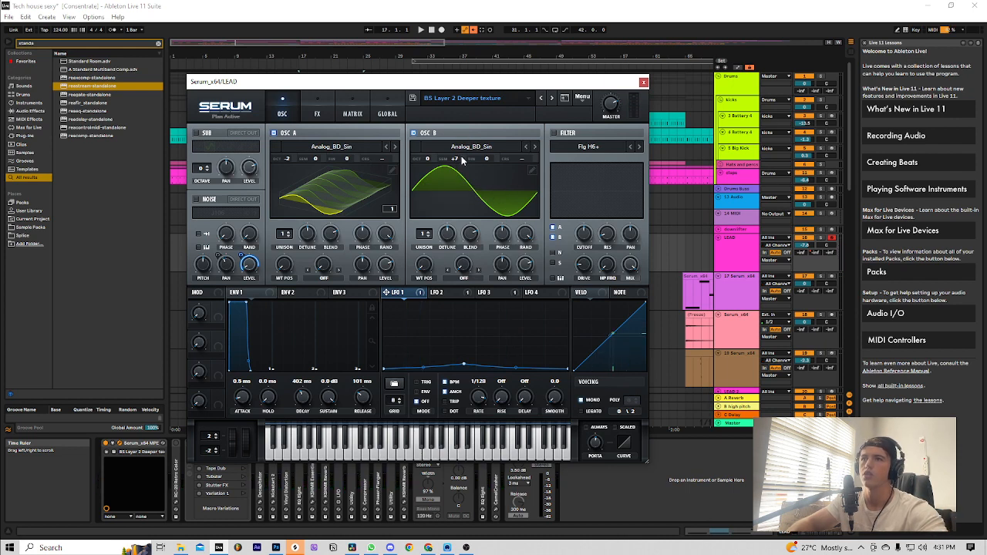
# - Turn Serum's distortion, compressor and filter effects back on, toggling the distortion to compare the sound without it
pyautogui.click(318, 113)
pyautogui.click(625, 183)
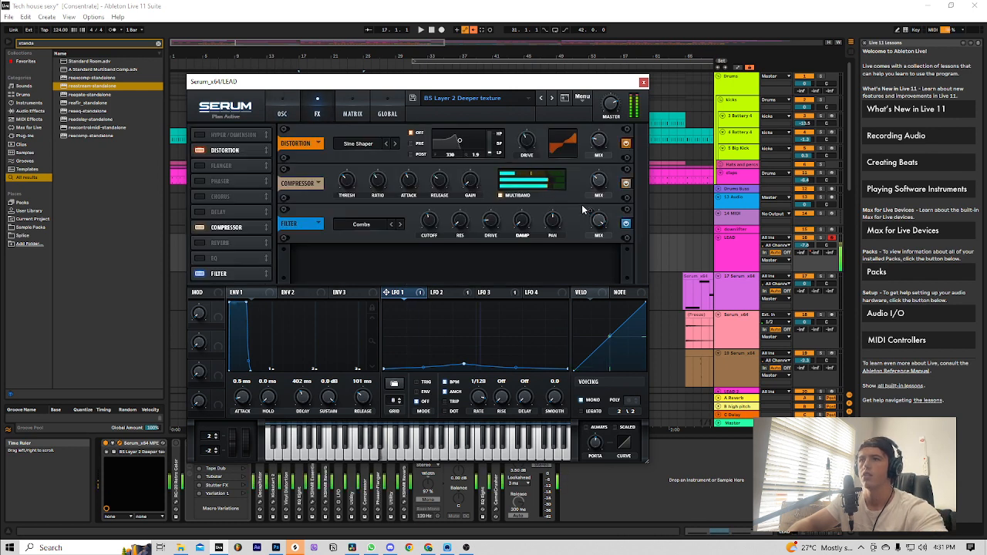
pyautogui.click(626, 143)
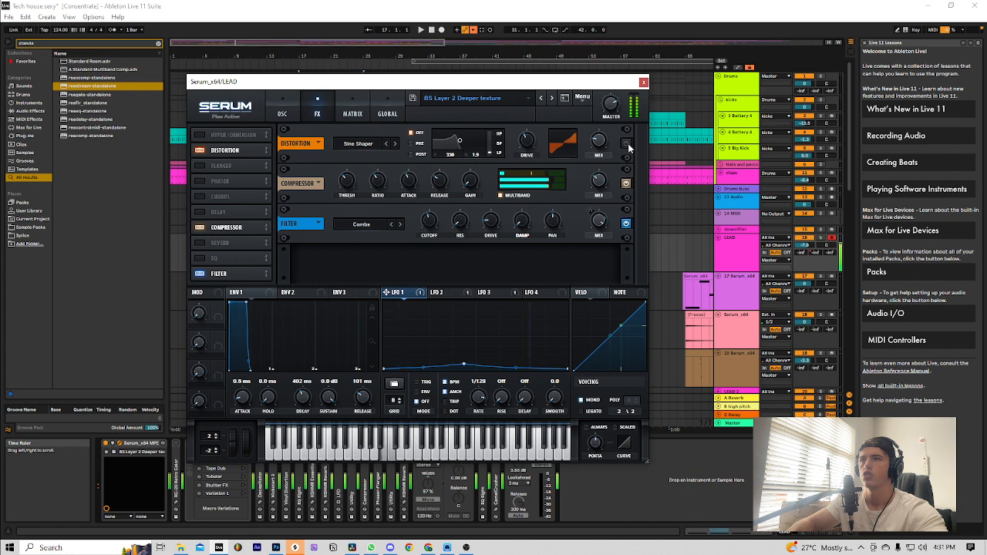
pyautogui.click(626, 183)
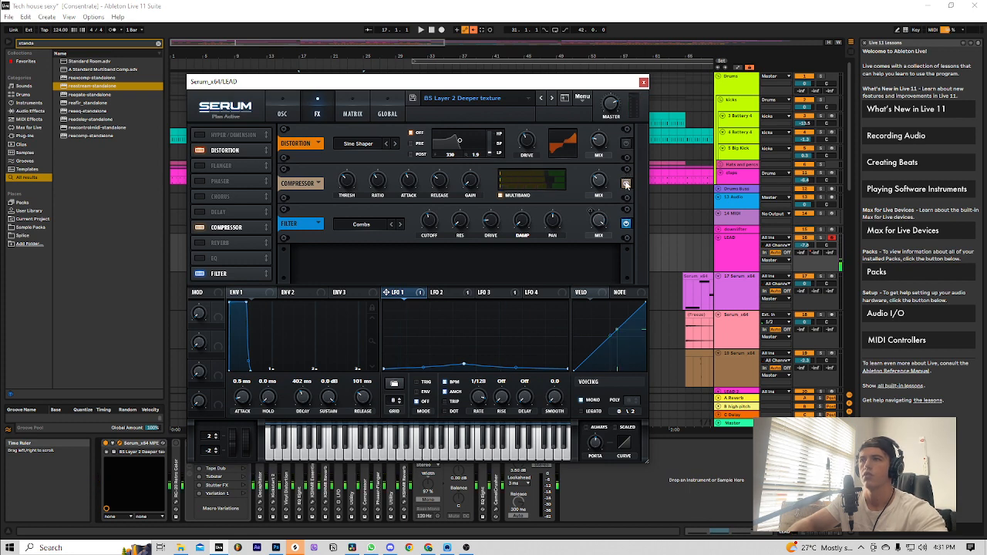
pyautogui.click(627, 144)
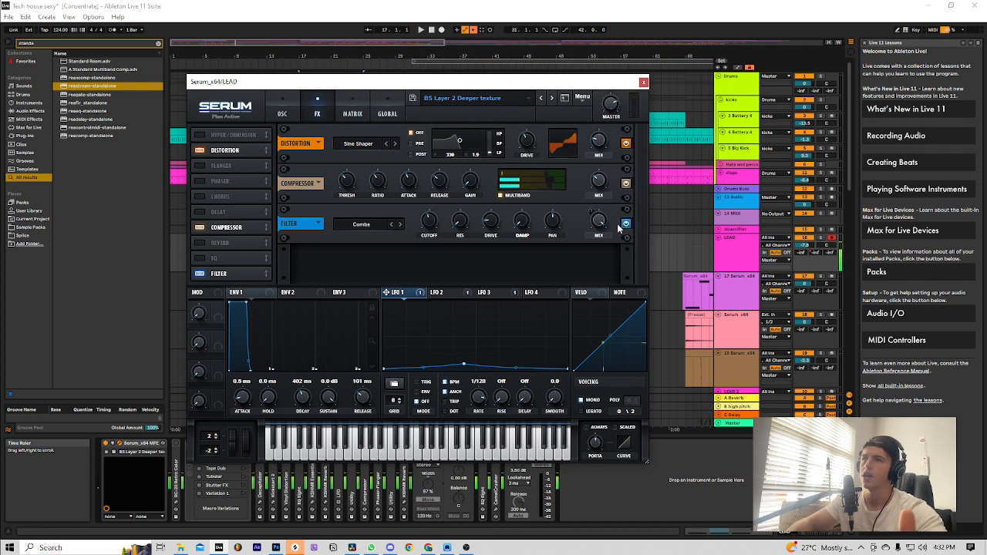
# - Turn Serum's noise oscillator with the J106 sample back on and close the synth's editor
pyautogui.click(284, 114)
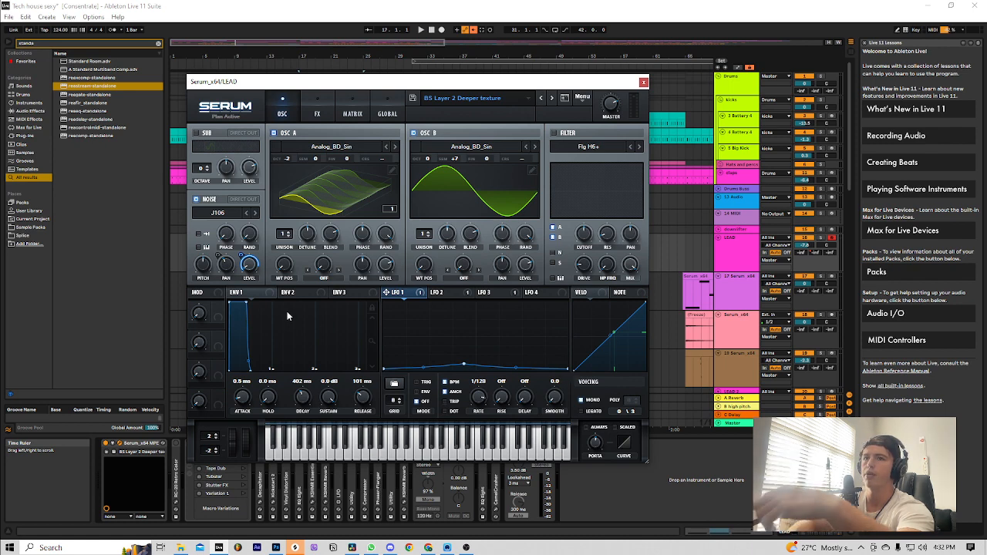
pyautogui.click(196, 200)
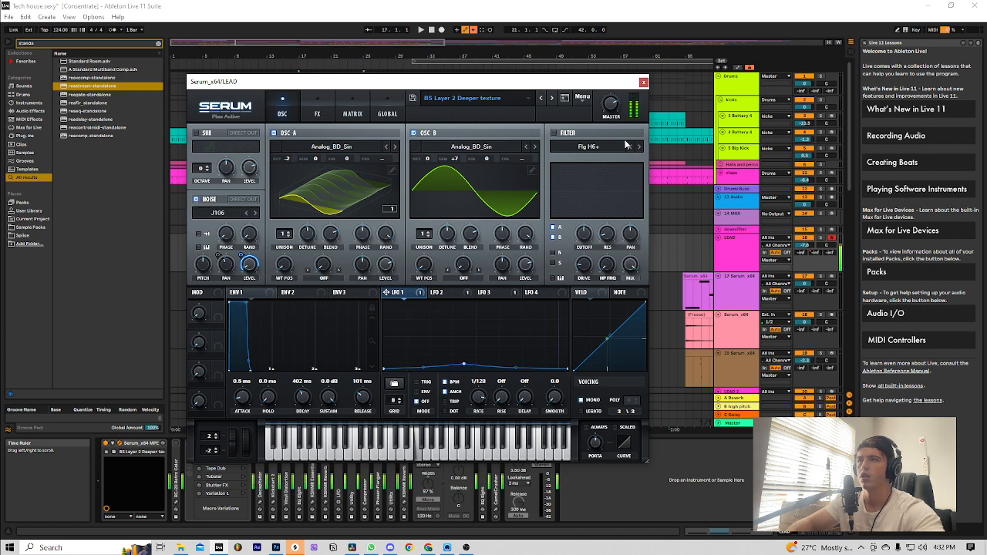
pyautogui.click(644, 82)
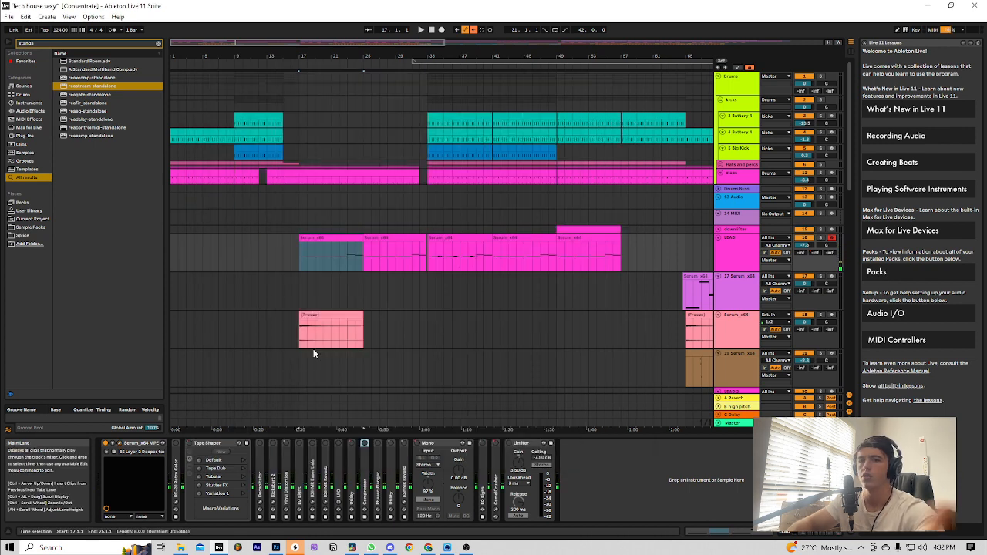
# - Unfold RC-20 Retro Color and check its plug-in window, and turn RC-20 and Tape Shaper back on
pyautogui.doubleClick(179, 449)
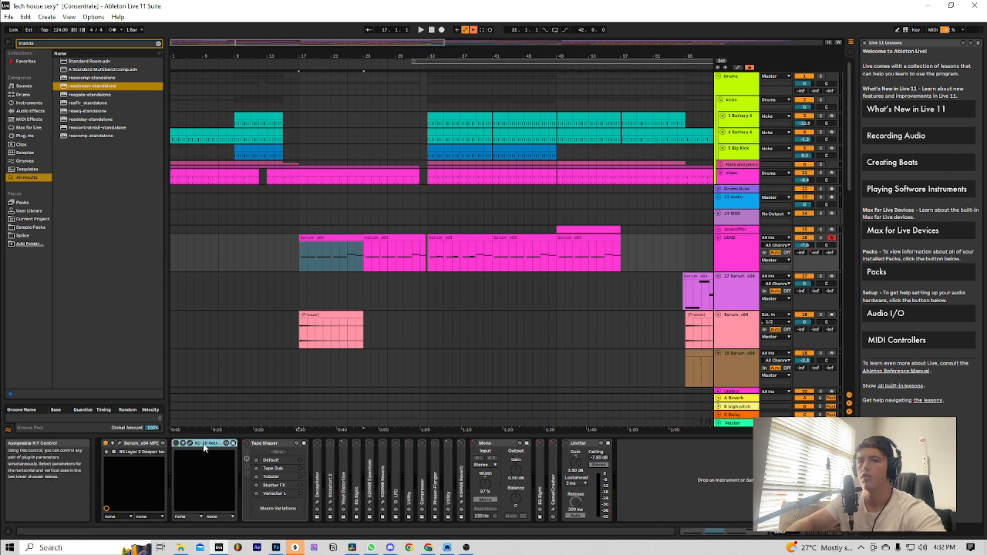
pyautogui.click(190, 444)
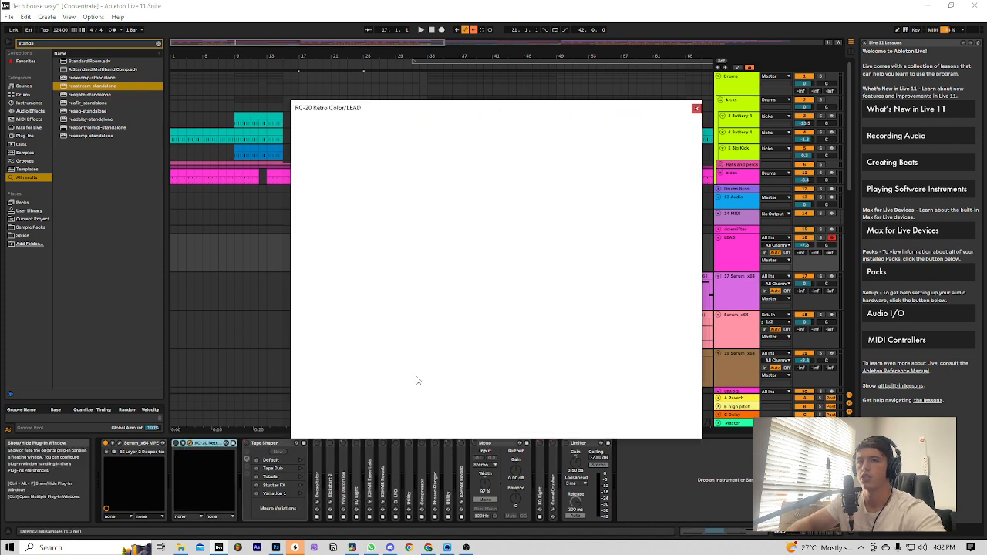
pyautogui.click(696, 109)
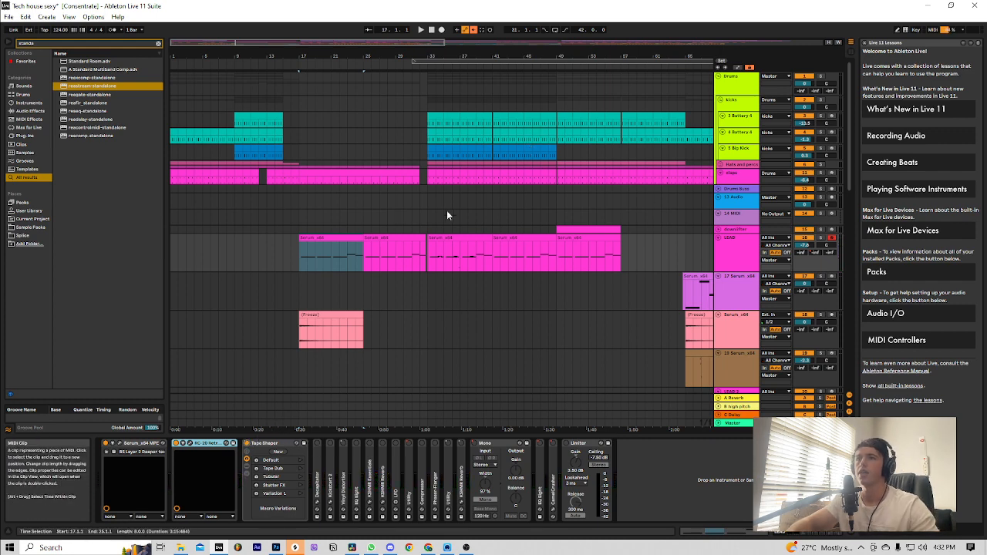
# - Play the arrangement from bar 40 to hear the drop section
pyautogui.keyDown('ctrl'); pyautogui.scroll(3, 444, 248); pyautogui.keyUp('ctrl')
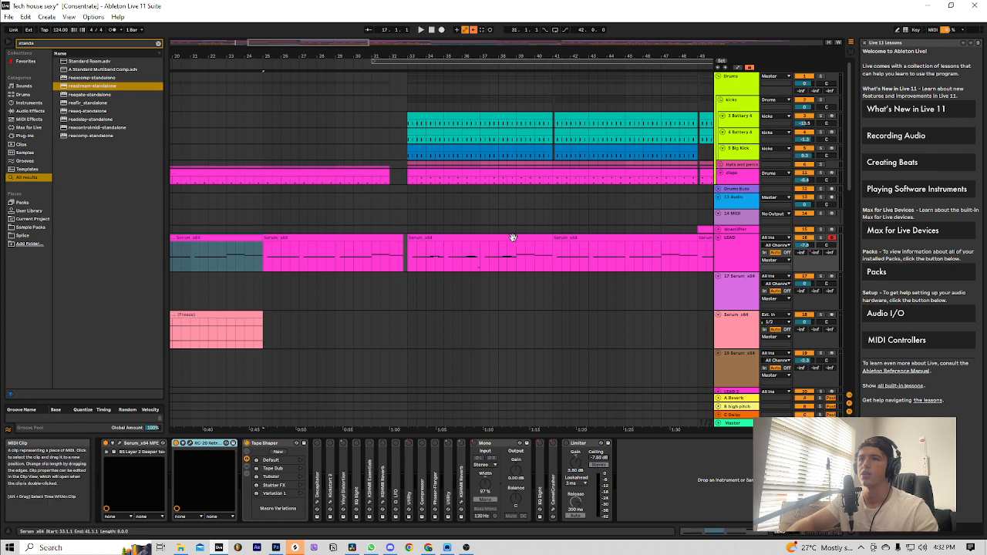
pyautogui.click(544, 216)
pyautogui.press('space')
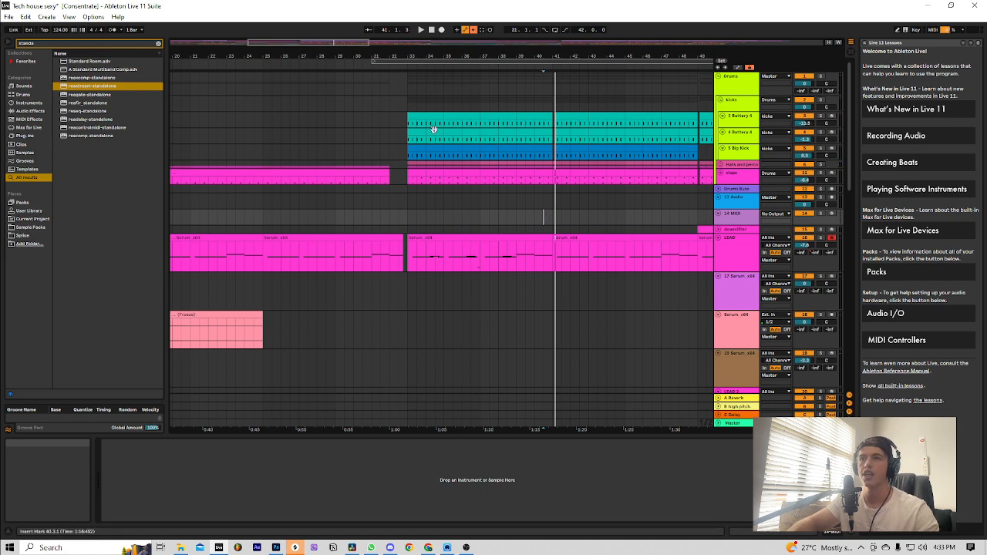
# - Select the LEAD clip starting at bar 25 and turn the track's effects back on, including Decapitator, Kickstart 2, Mono and Limiter
pyautogui.click(372, 238)
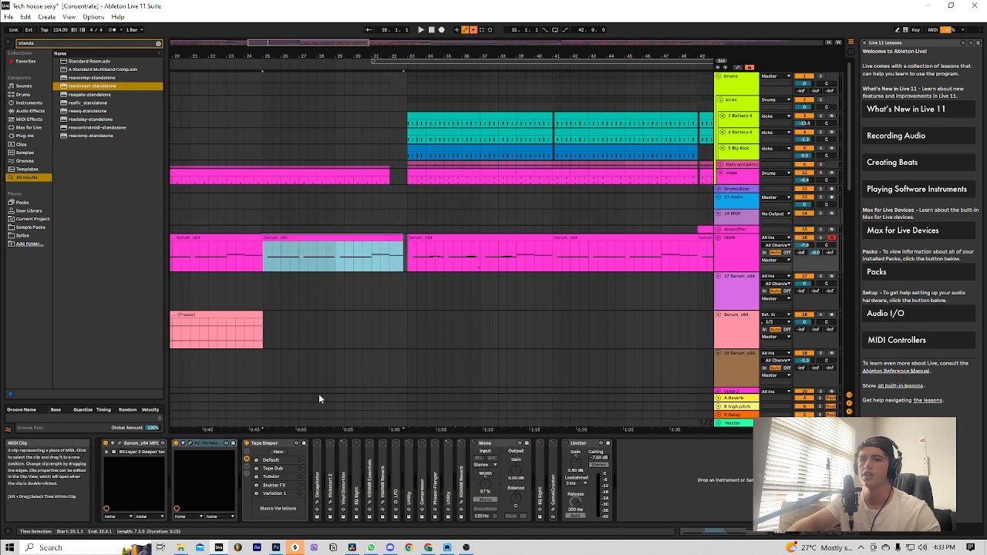
pyautogui.click(317, 443)
pyautogui.click(330, 443)
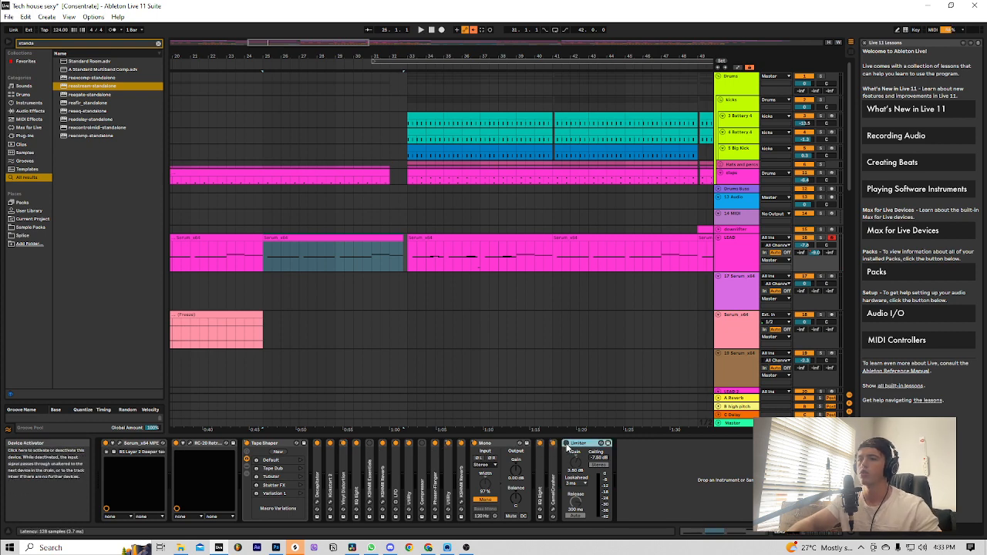
# - Play the drop from bar 33, and show the track automation with the LEAD track's list of automatable devices
pyautogui.click(407, 122)
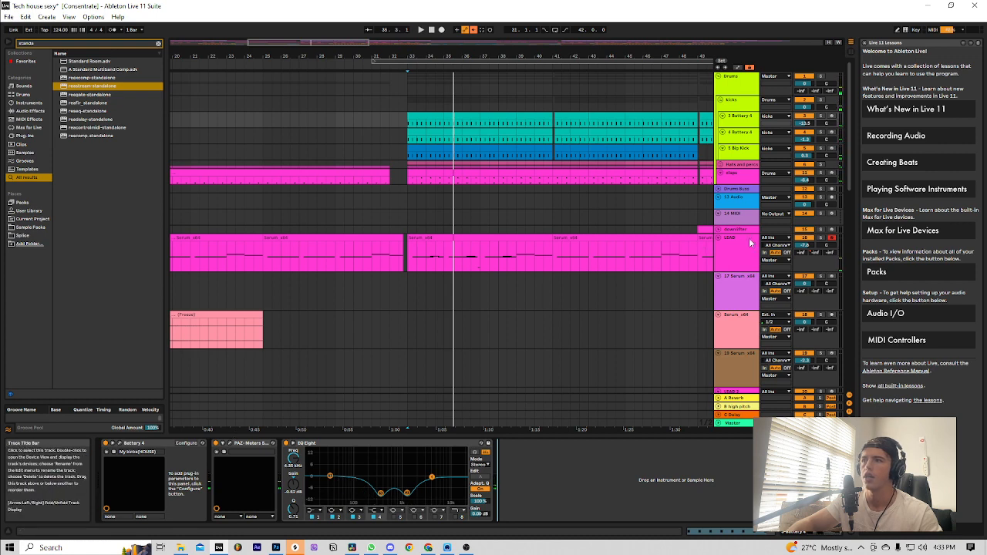
pyautogui.press('a')
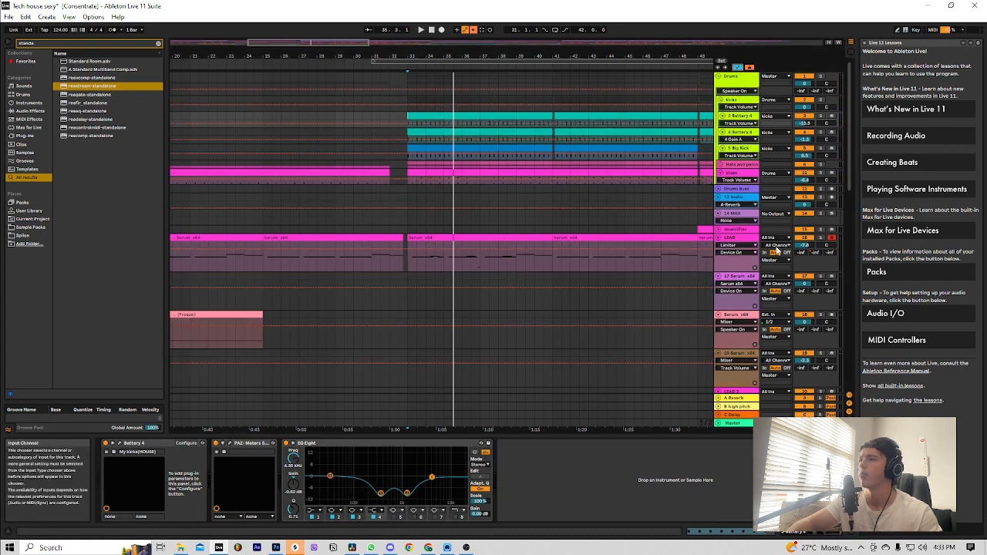
pyautogui.click(739, 244)
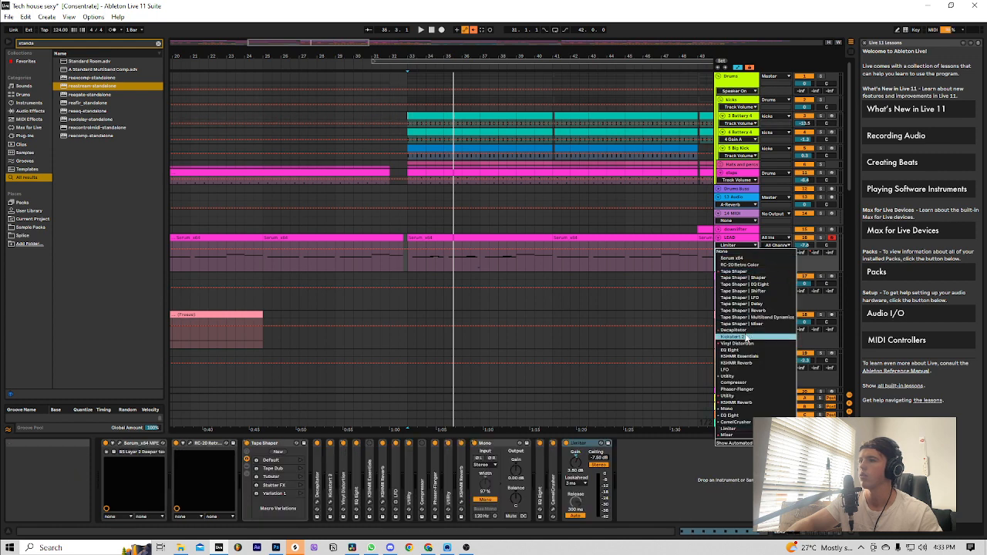
# - Re-enable the Device On automation of Mono and of the KSHMR Reverb and Utility just before it on the LEAD track
pyautogui.rightClick(482, 449)
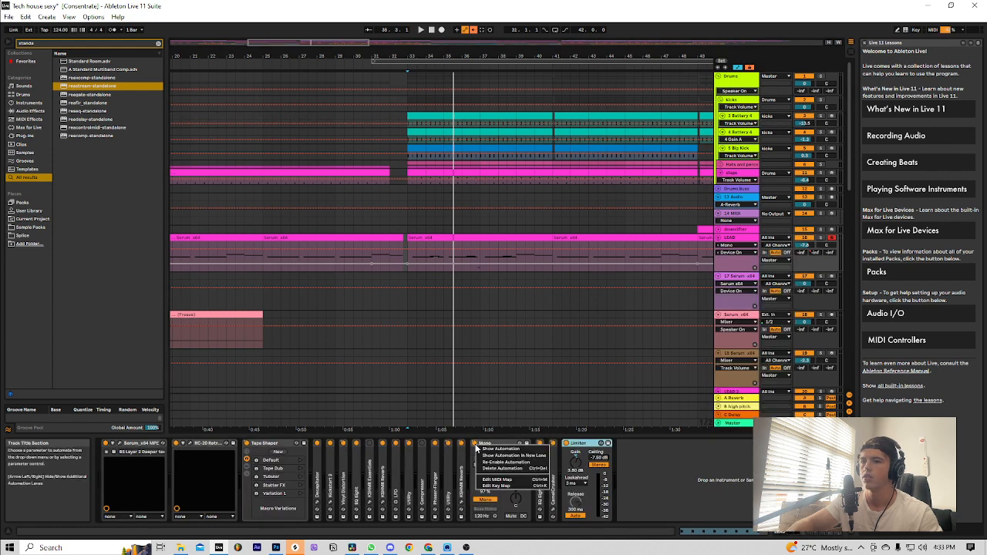
pyautogui.click(485, 467)
pyautogui.rightClick(462, 443)
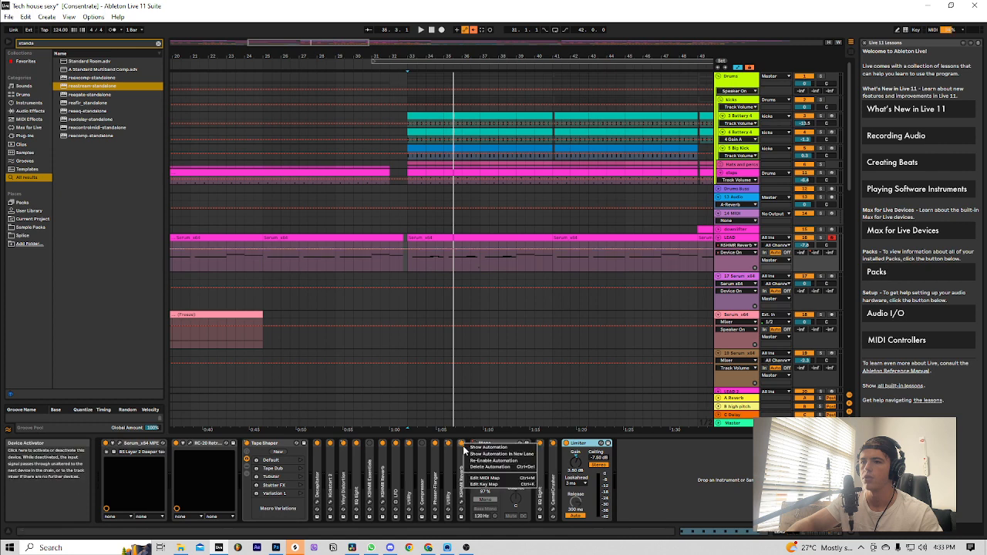
pyautogui.click(475, 468)
pyautogui.rightClick(450, 443)
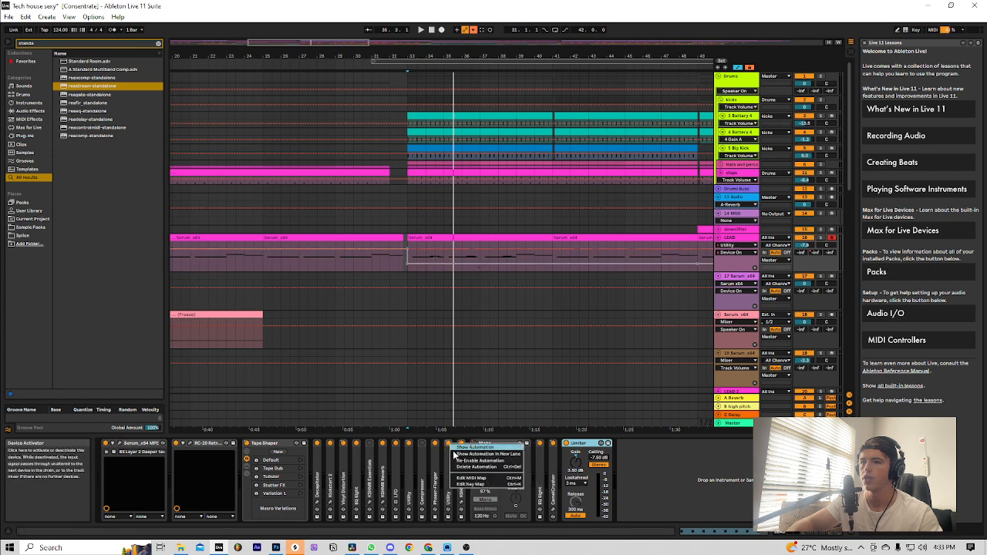
pyautogui.click(468, 467)
# - Re-enable the Device On automation of Vinyl Distortion, the EQ Eight after Mono, and CamelCrusher on the LEAD track
pyautogui.rightClick(344, 444)
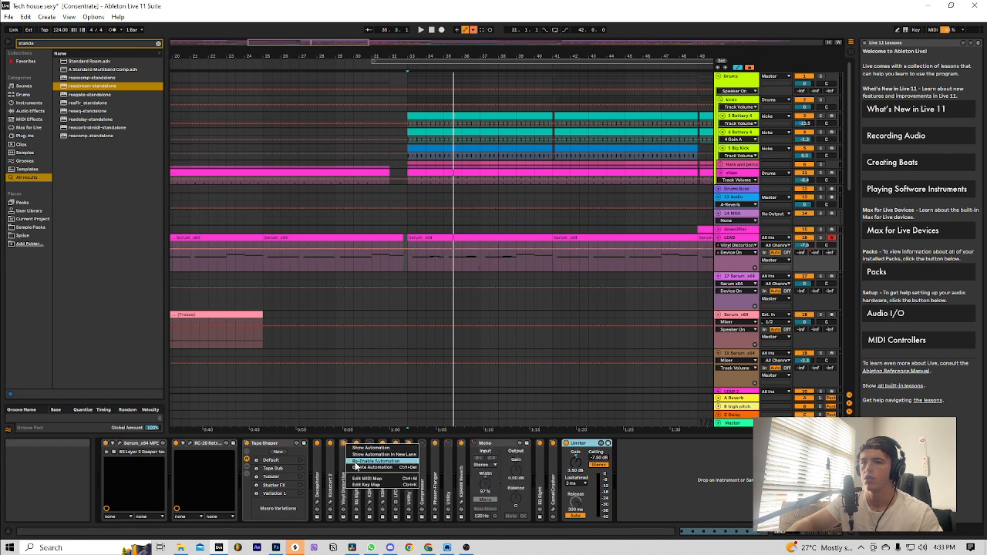
pyautogui.click(360, 466)
pyautogui.rightClick(540, 444)
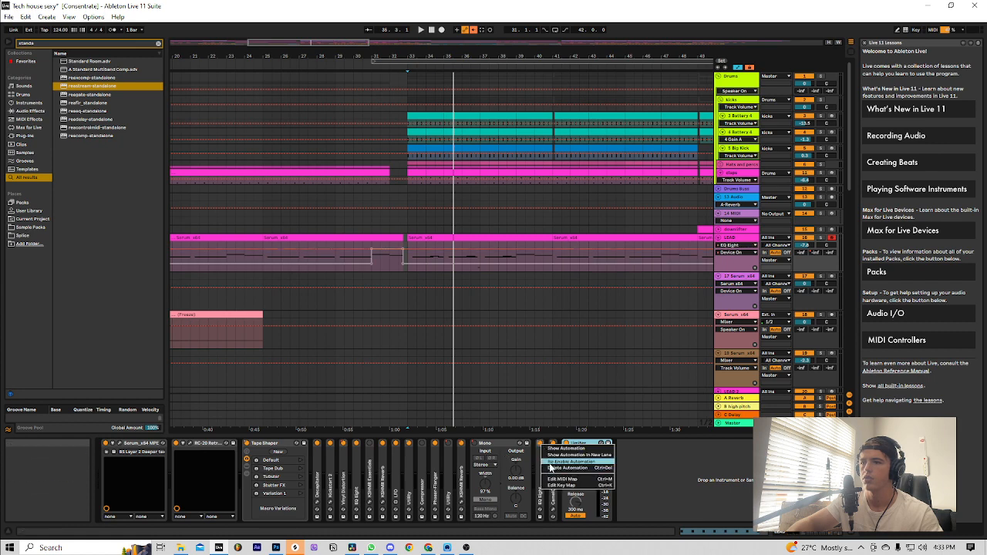
pyautogui.click(552, 466)
pyautogui.rightClick(552, 445)
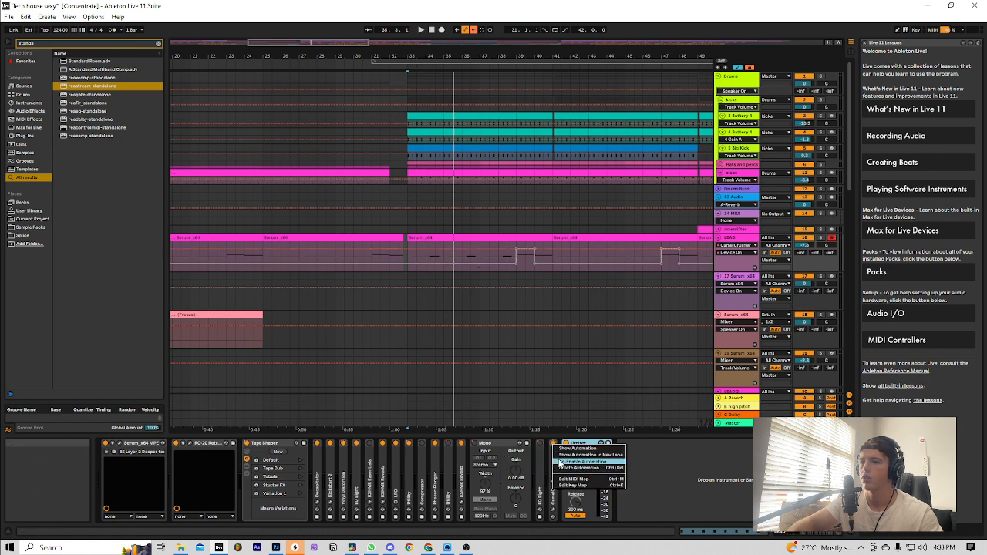
pyautogui.click(552, 461)
# - Play from bar 33 to bar 41 while re-enabling Tape Shaper's Device On automation and displaying the automation of the EQ Eight after Mono
pyautogui.press('space')
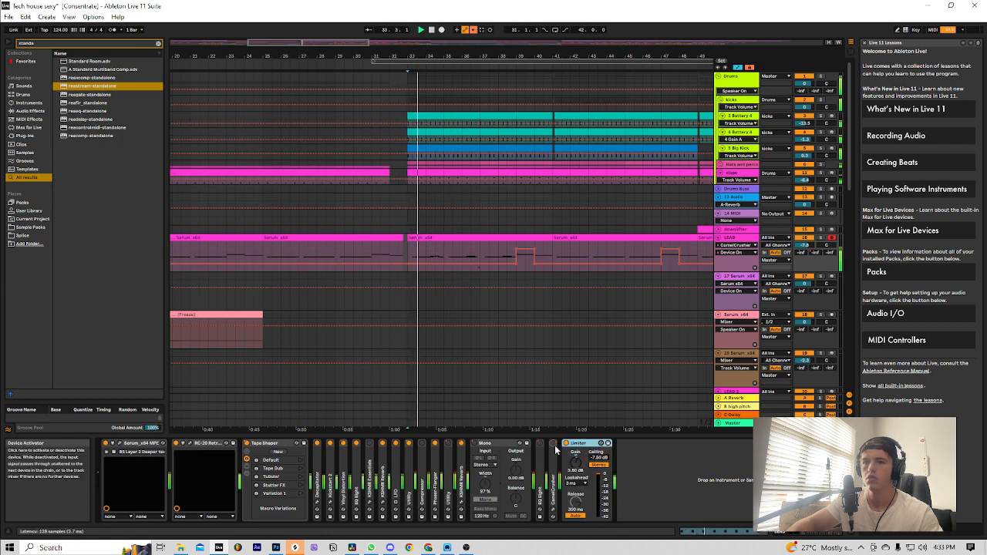
pyautogui.rightClick(264, 445)
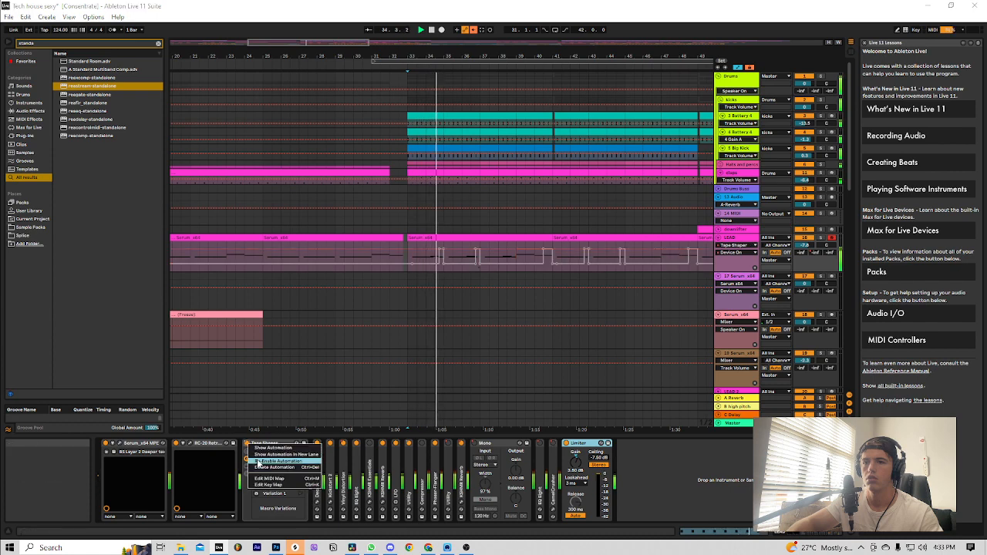
pyautogui.click(278, 459)
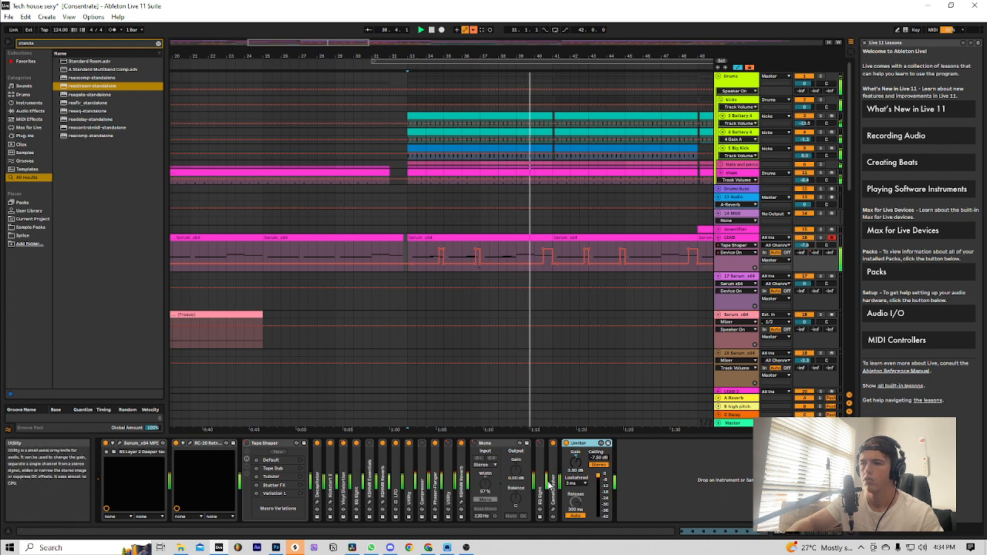
pyautogui.rightClick(546, 445)
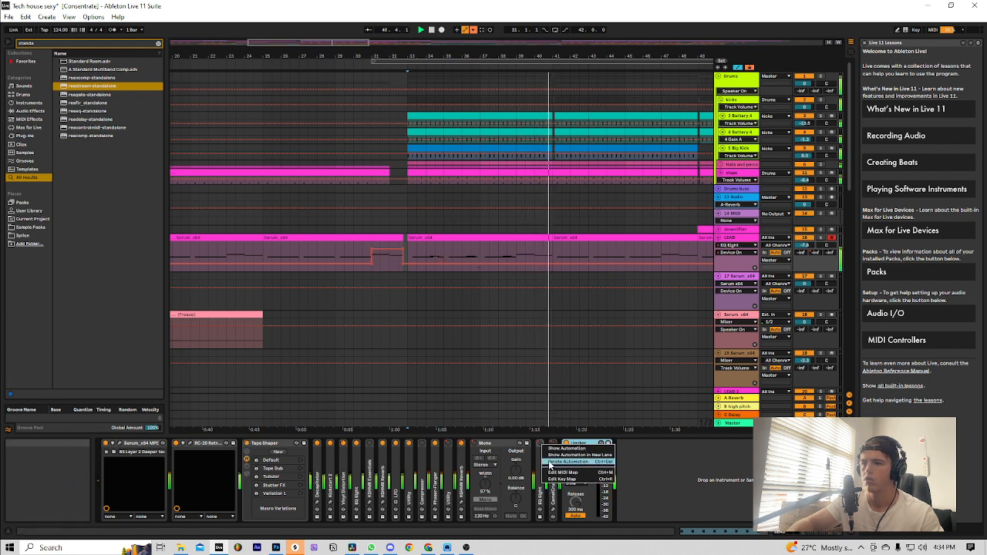
pyautogui.click(674, 486)
pyautogui.press('space')
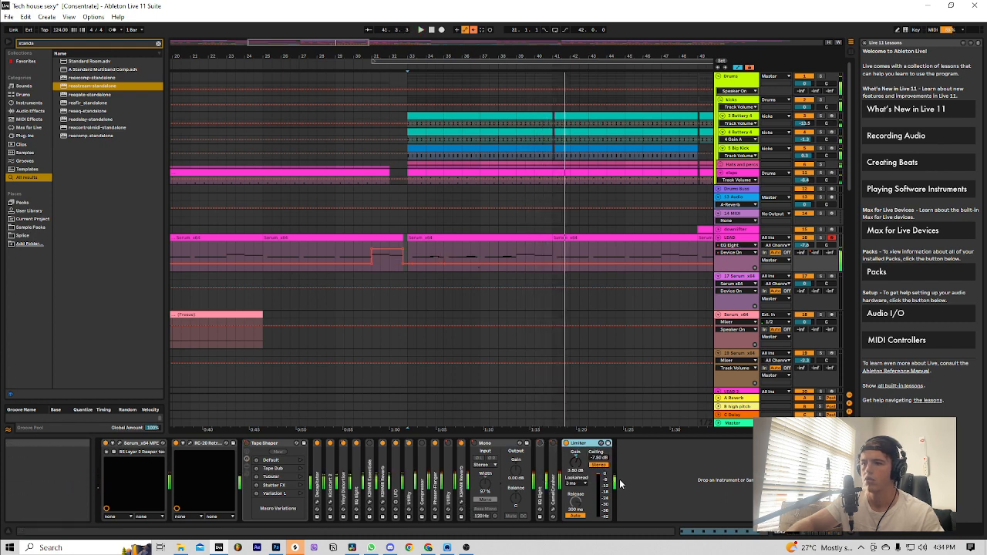
# - Switch on Mono, the Utility just before KSHMR Reverb and Mono, and the Compressor on the LEAD track
pyautogui.click(474, 443)
pyautogui.click(448, 443)
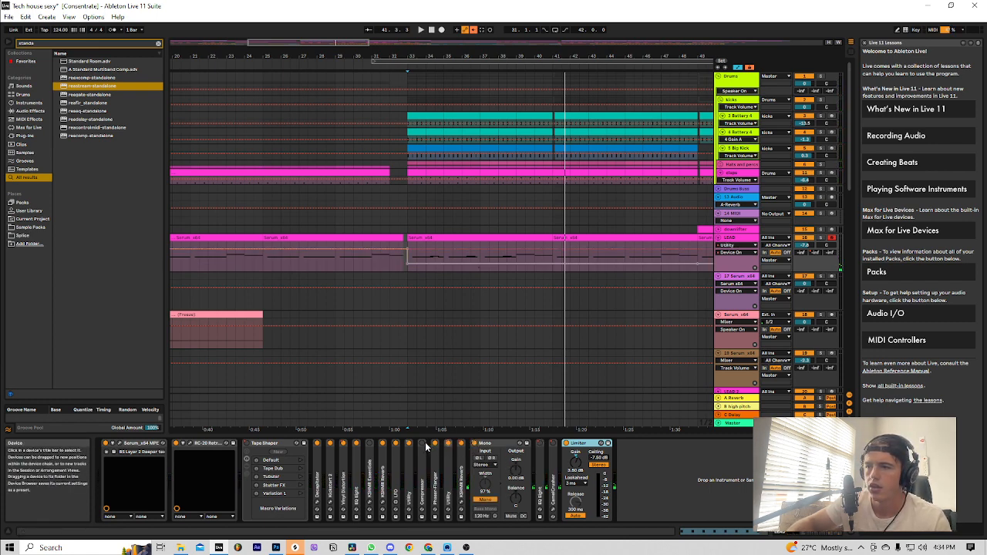
pyautogui.click(422, 444)
pyautogui.rightClick(408, 444)
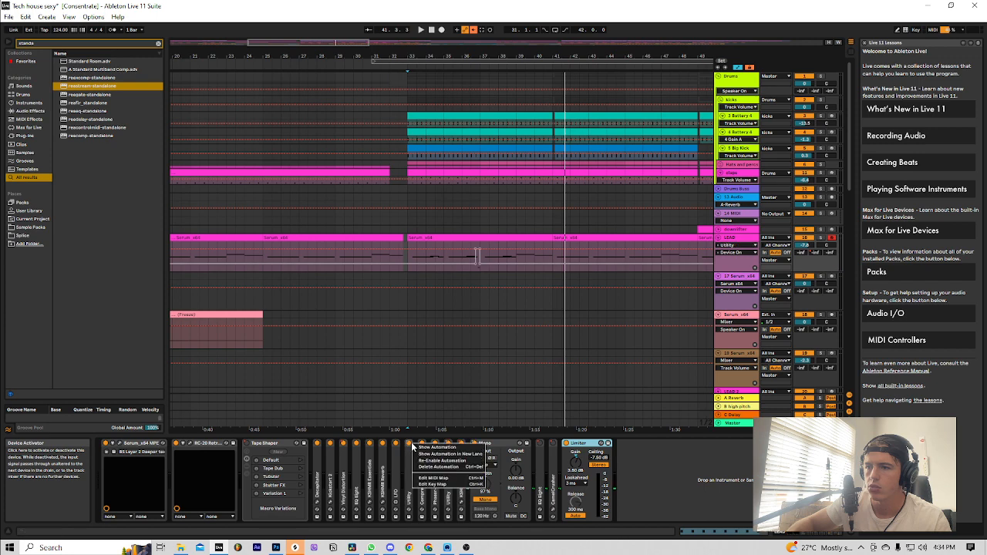
pyautogui.click(399, 114)
# - Hide the track automation, select the LEAD clip starting at bar 41 and play about a bar of it
pyautogui.click(406, 86)
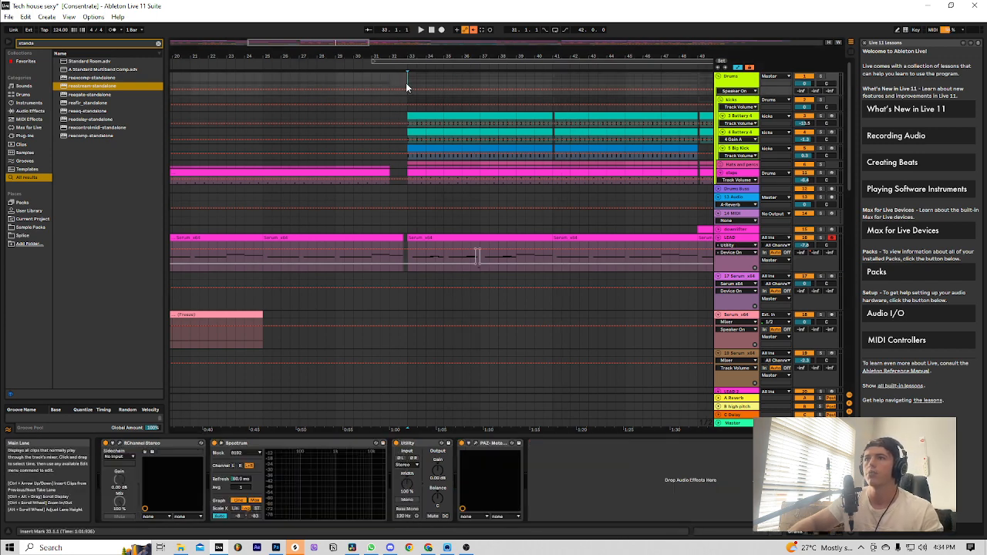
pyautogui.click(738, 67)
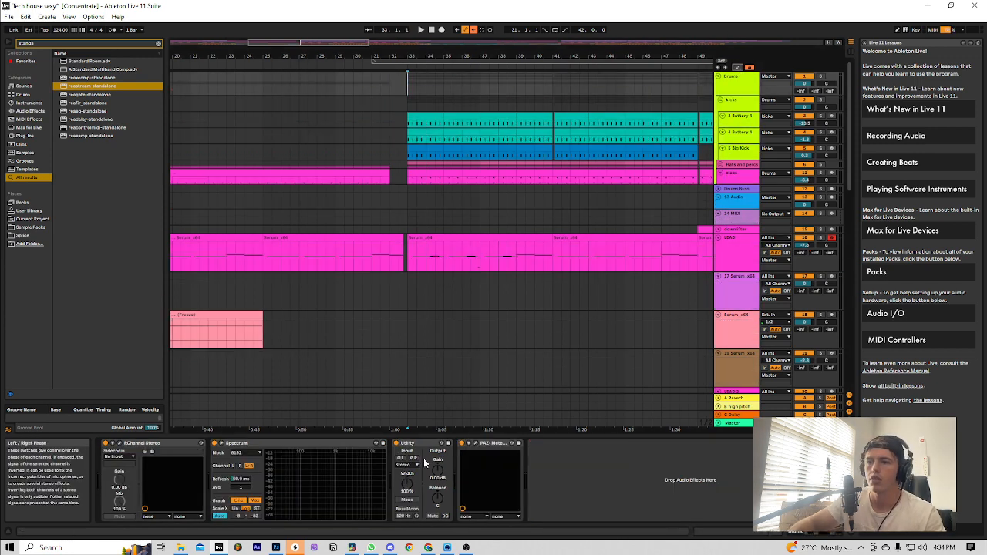
pyautogui.click(655, 238)
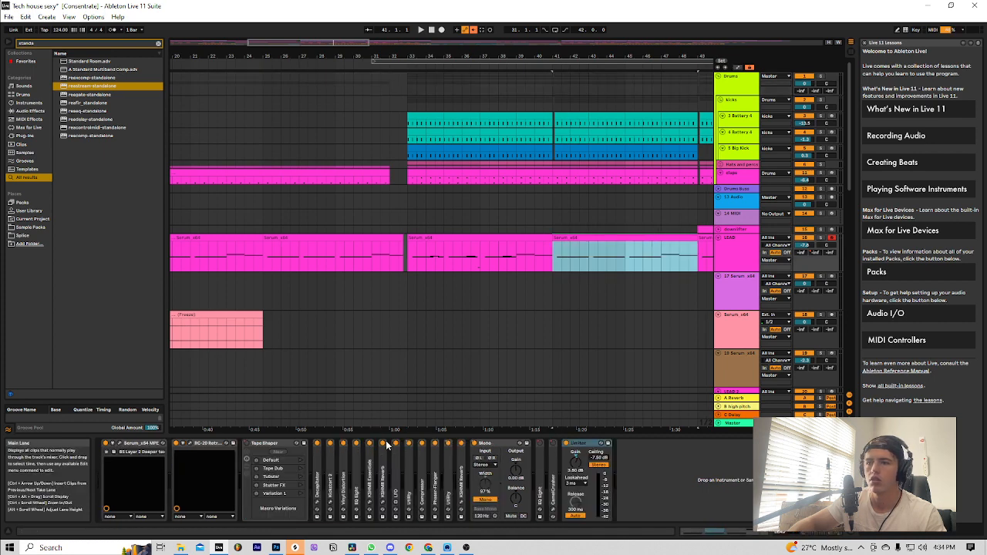
pyautogui.press('space')
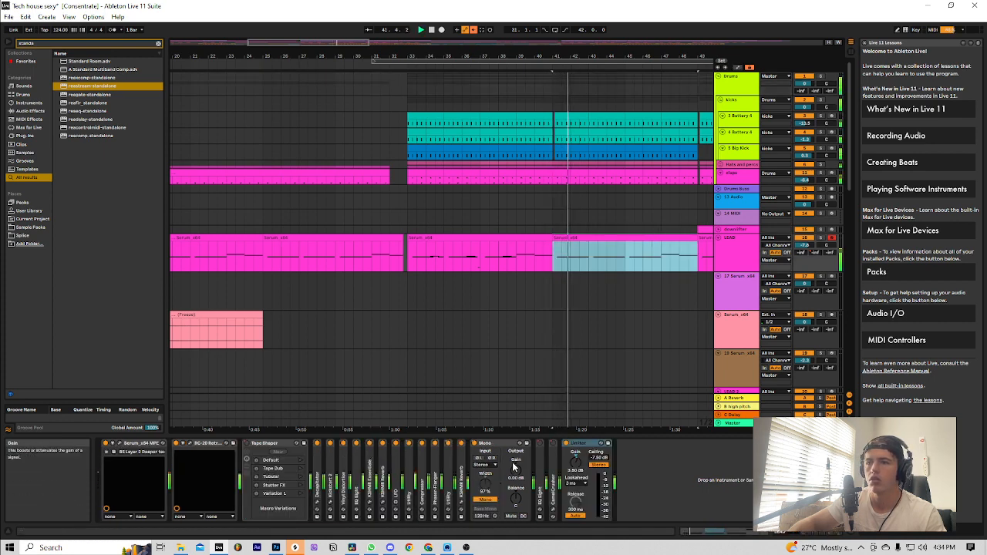
pyautogui.press('space')
# - Switch on the EQ Eight after Mono and CamelCrusher on the LEAD track, and resume playback from bar 42
pyautogui.click(540, 444)
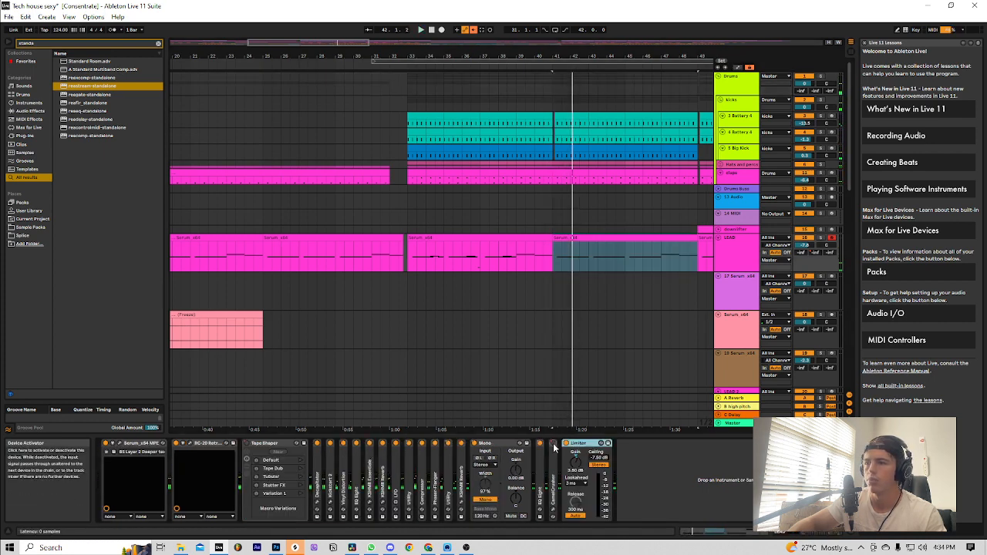
pyautogui.click(553, 443)
pyautogui.press('space')
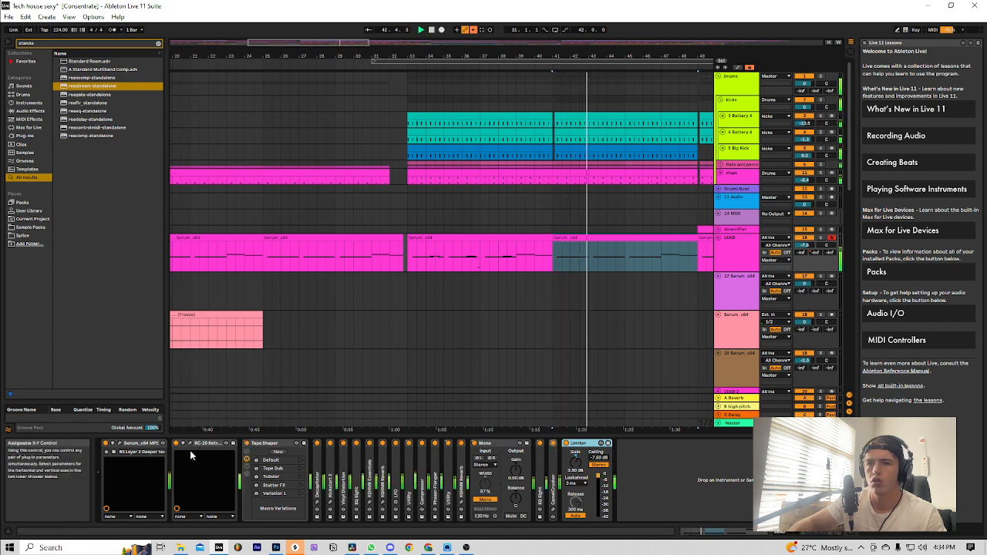
# - Re-enable the Device On automation of both Utility devices on the LEAD track
pyautogui.rightClick(247, 444)
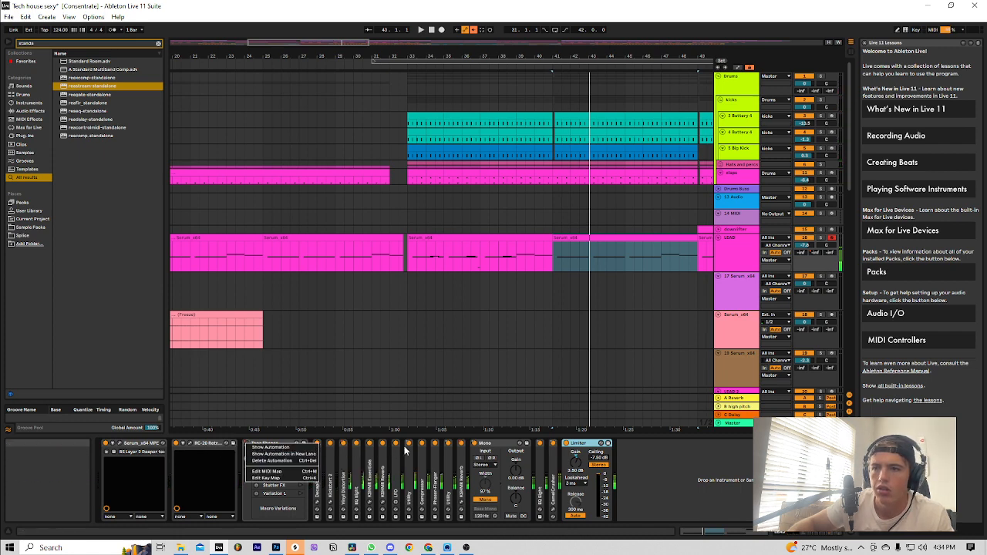
pyautogui.rightClick(448, 444)
pyautogui.click(456, 464)
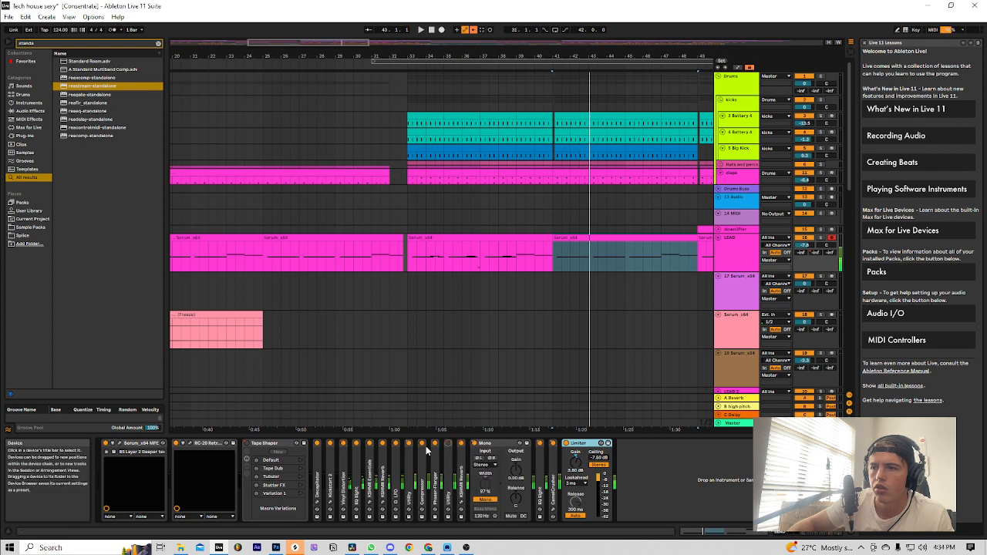
pyautogui.rightClick(410, 445)
pyautogui.click(428, 462)
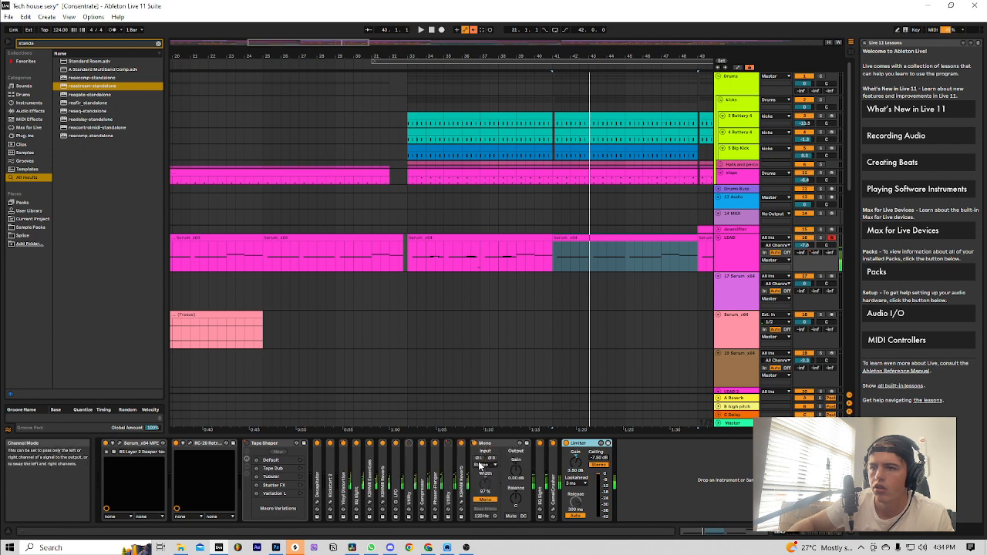
# - Re-enable the Device On automation of Mono, the EQ Eight after it, and CamelCrusher on the LEAD track
pyautogui.rightClick(475, 444)
pyautogui.click(484, 463)
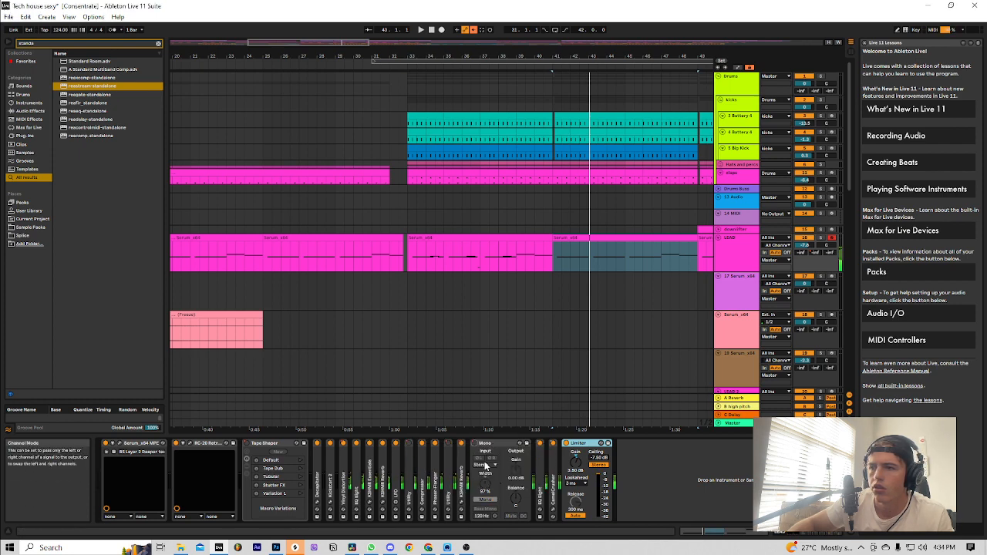
pyautogui.rightClick(540, 444)
pyautogui.click(548, 462)
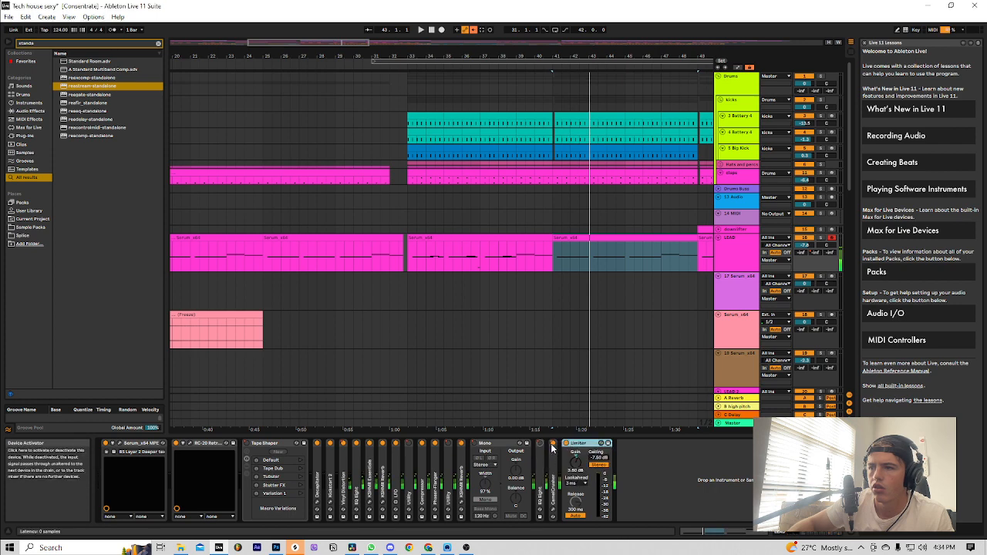
pyautogui.rightClick(553, 444)
pyautogui.click(559, 460)
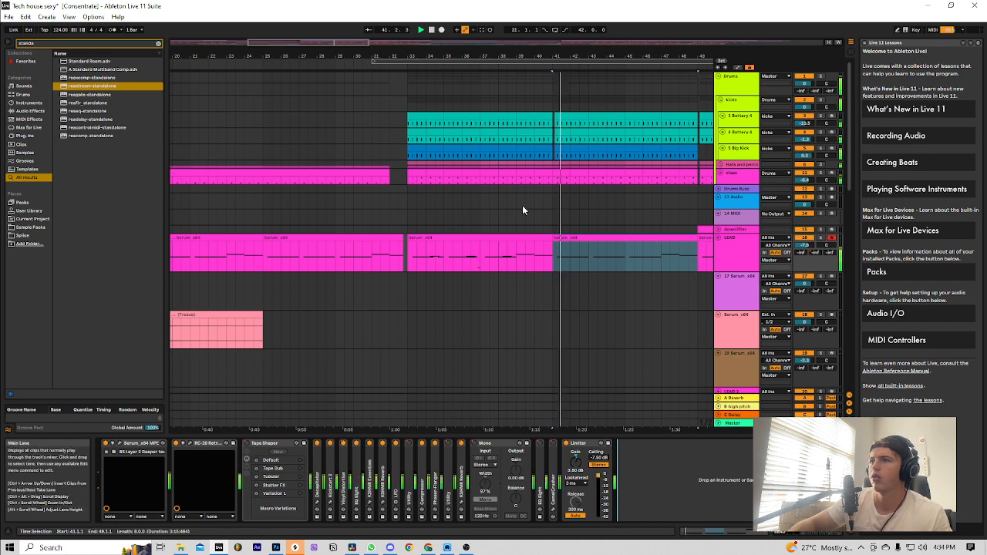
# - Play the drop from just before bar 33, replay it from bar 35, and select the LEAD clip at bar 41
pyautogui.click(352, 216)
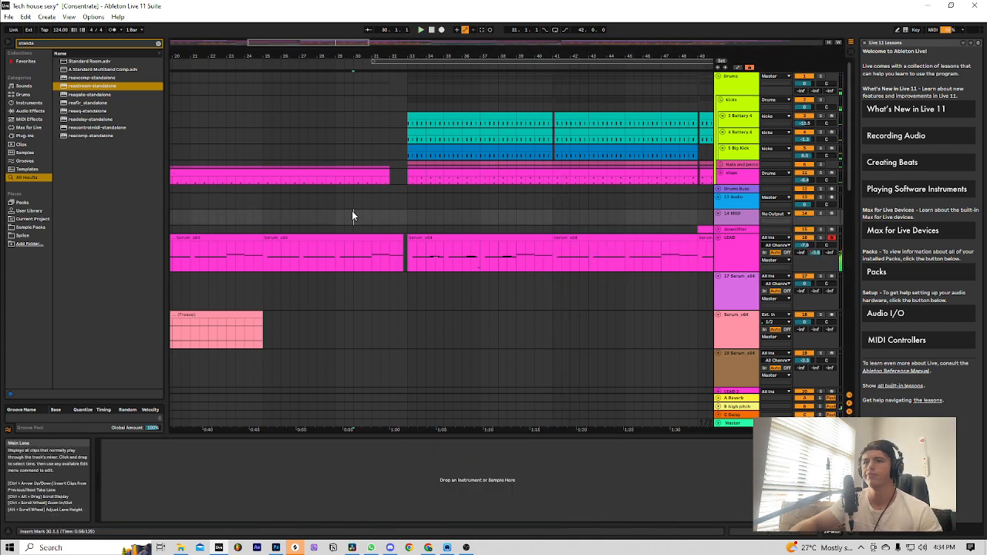
pyautogui.click(400, 222)
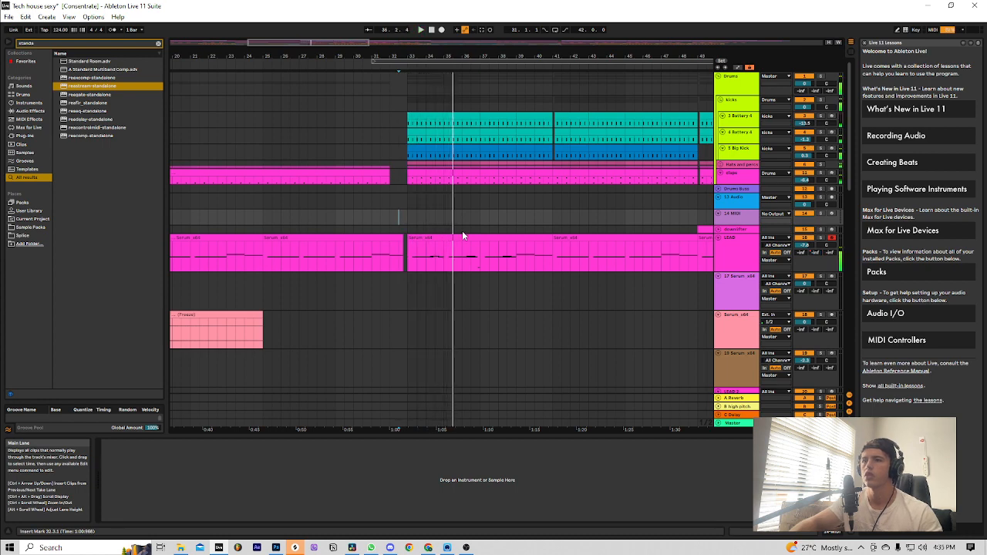
pyautogui.press('space')
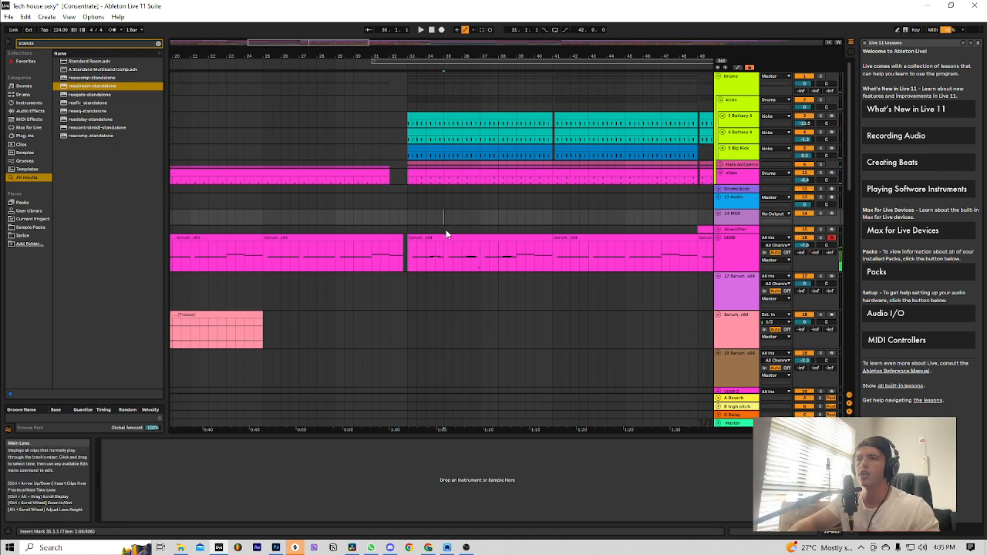
pyautogui.click(445, 231)
pyautogui.press('space')
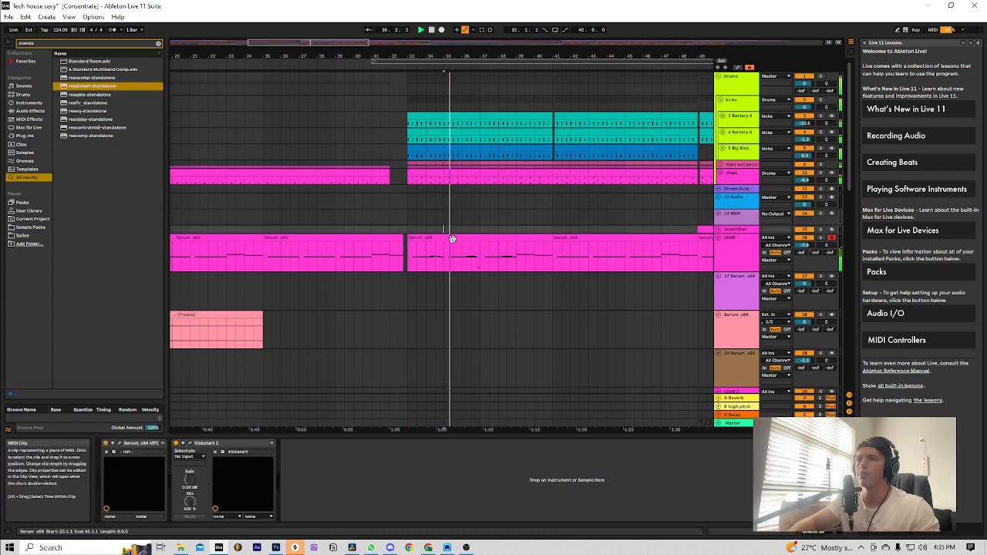
pyautogui.click(597, 238)
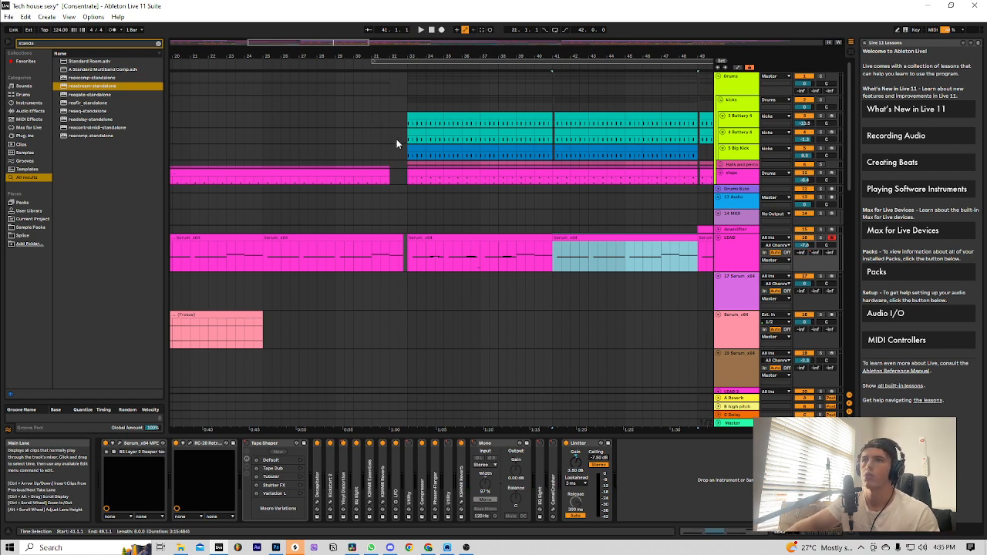
# - Select the LEAD clip starting at bar 17 and play the breakdown through to the drop at bar 33
pyautogui.click(363, 218)
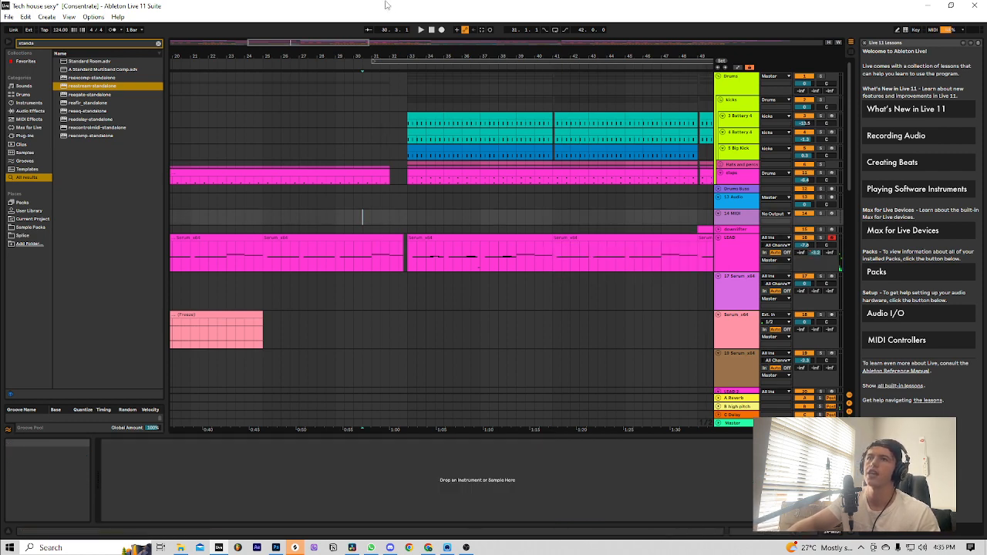
pyautogui.moveTo(308, 43); pyautogui.dragTo(283, 43)
pyautogui.click(281, 237)
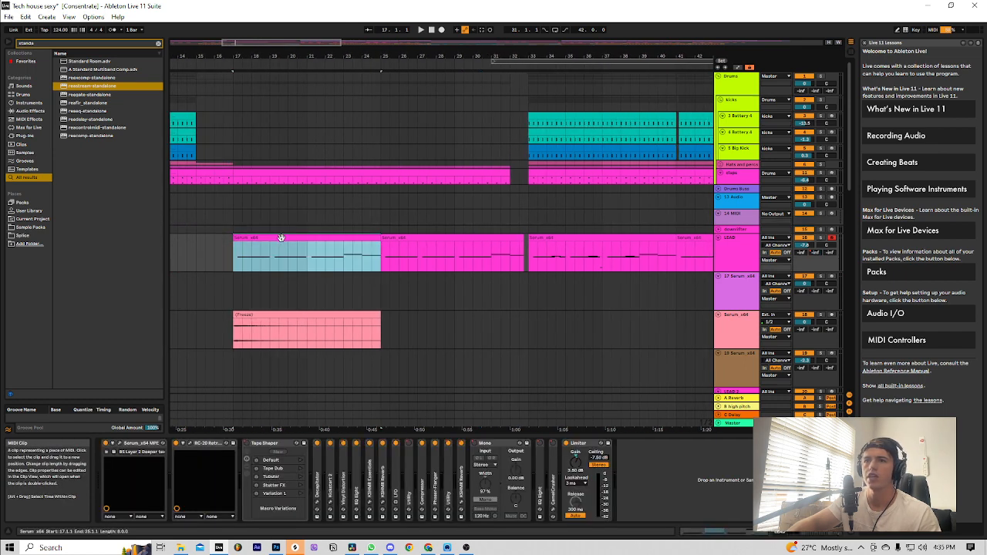
pyautogui.press('space')
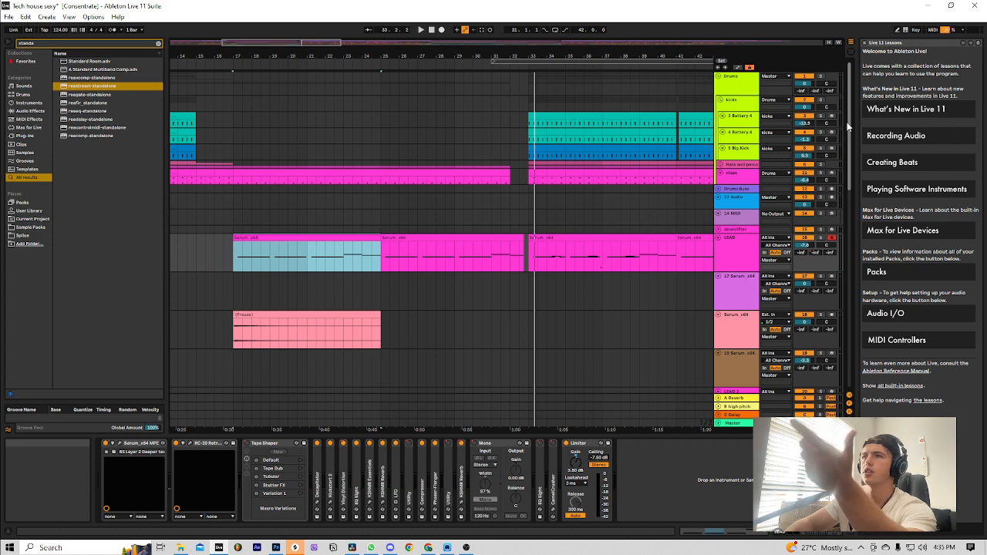
# - Move the arrangement loop region so that it starts at 28.3.1
pyautogui.scroll(-1, 485, 160)
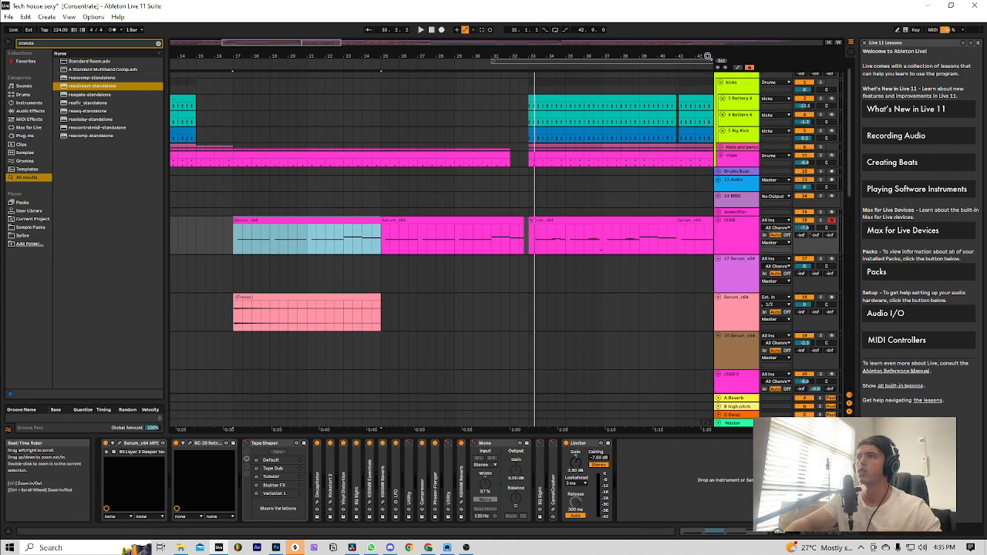
pyautogui.moveTo(702, 62); pyautogui.dragTo(656, 62)
pyautogui.scroll(-1, 530, 276)
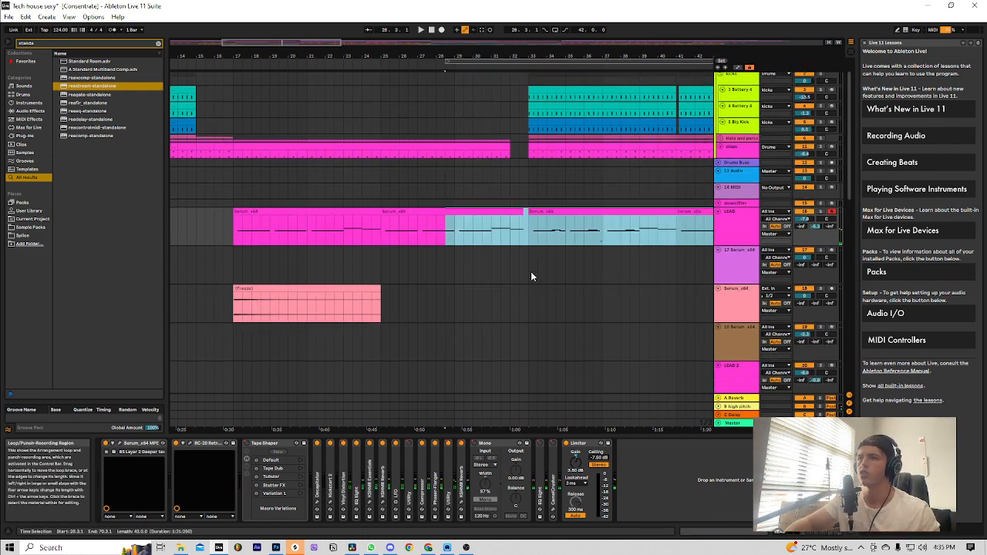
# - Look through the bass, drum loop, effect and vocal tracks below LEAD, and return to the top of the arrangement
pyautogui.scroll(-10, 531, 276)
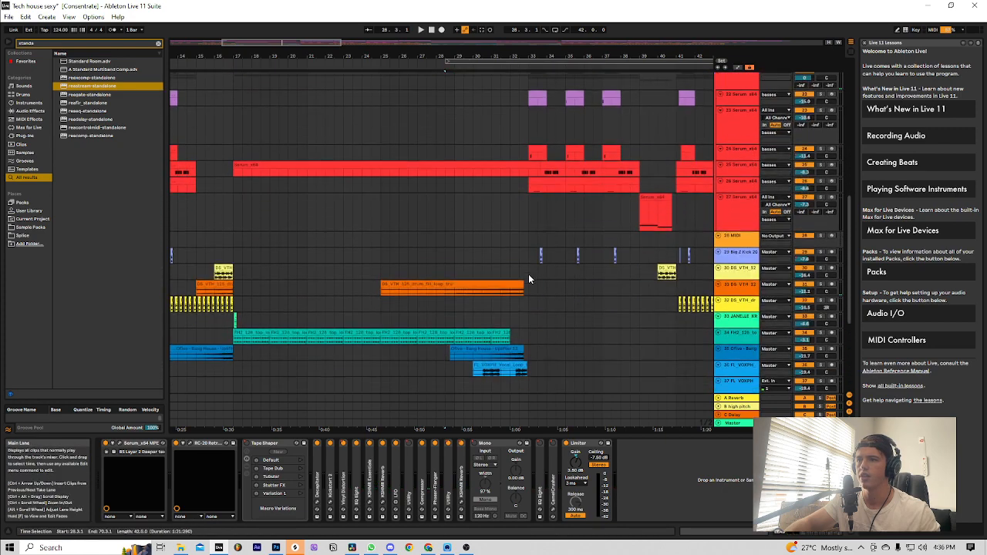
pyautogui.scroll(-3, 521, 266)
pyautogui.scroll(-2, 512, 268)
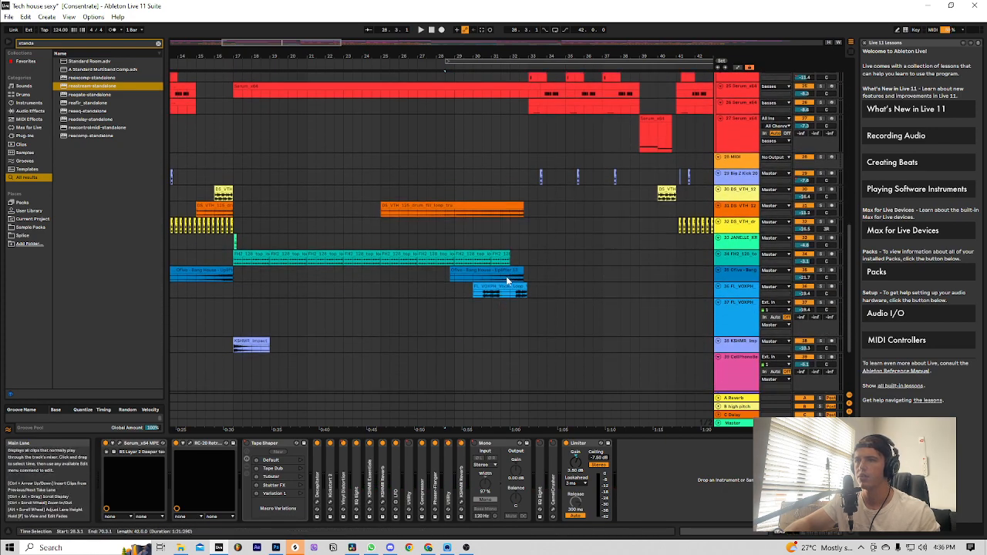
pyautogui.scroll(3, 493, 286)
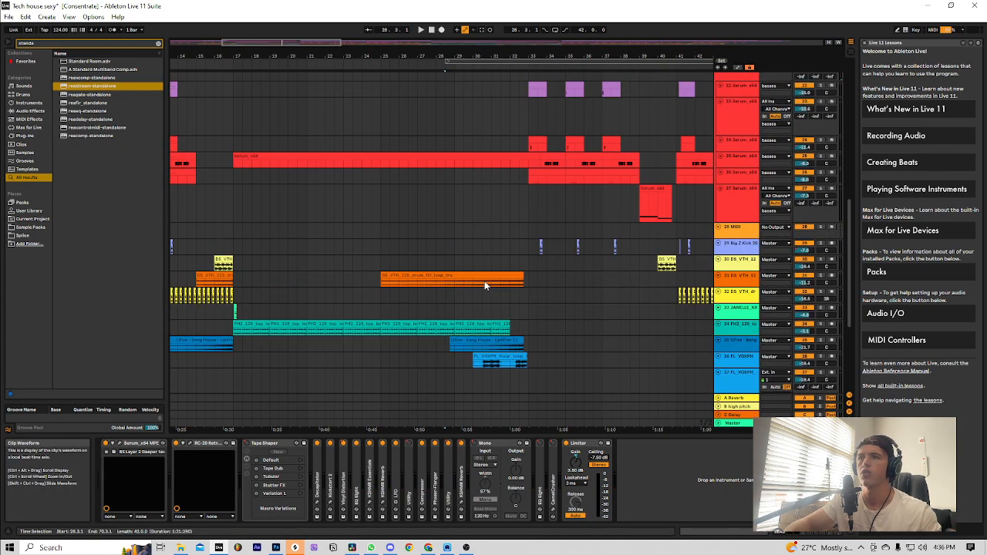
pyautogui.scroll(8, 484, 284)
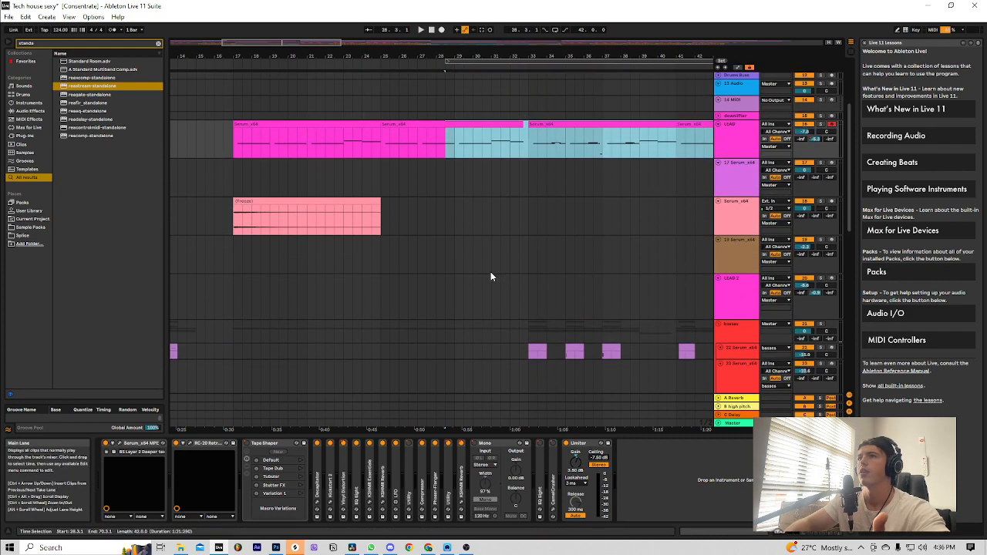
pyautogui.scroll(5, 492, 270)
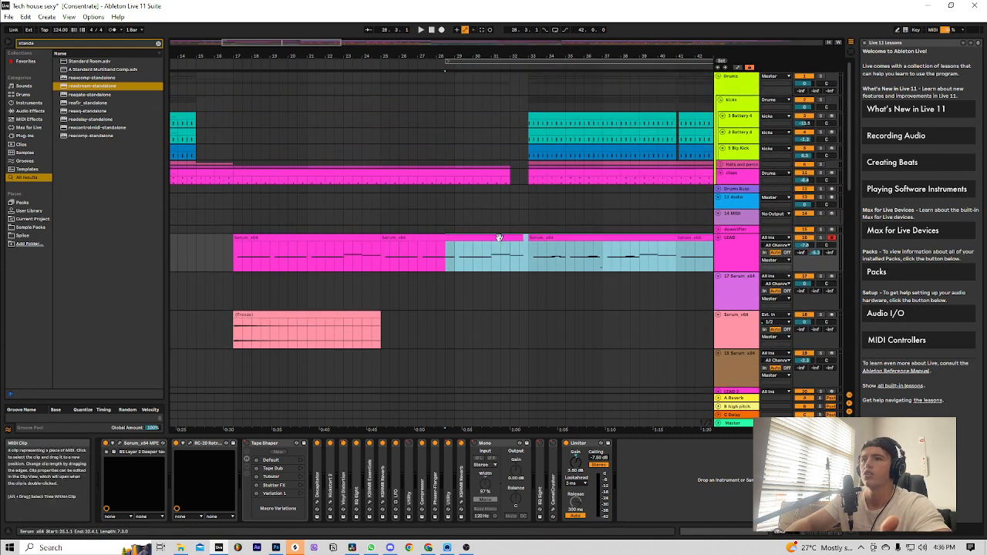
# - Select the LEAD clip at bar 25, open the plug-in window of the KSHMR Reverb after KSHMR Essentials, and play the build-up
pyautogui.click(499, 238)
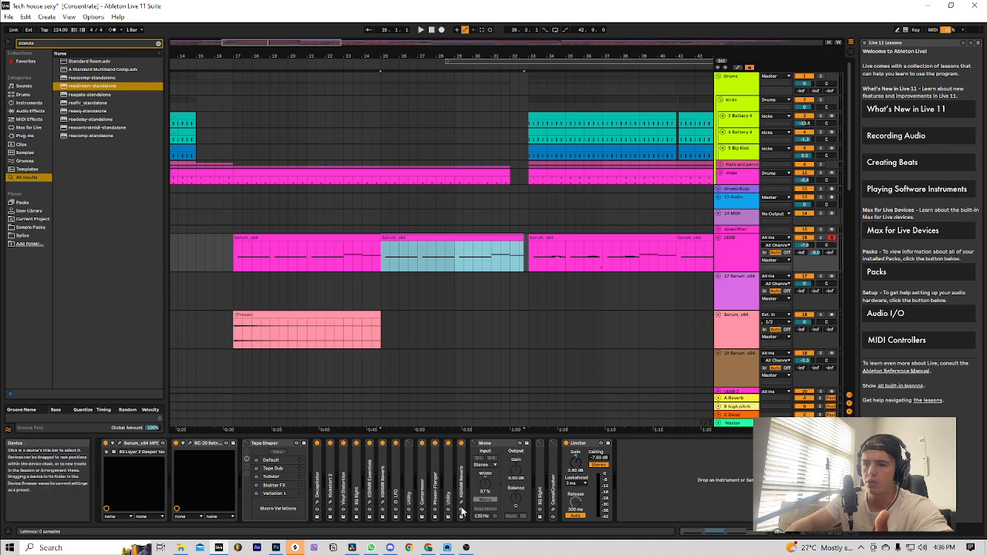
pyautogui.click(385, 489)
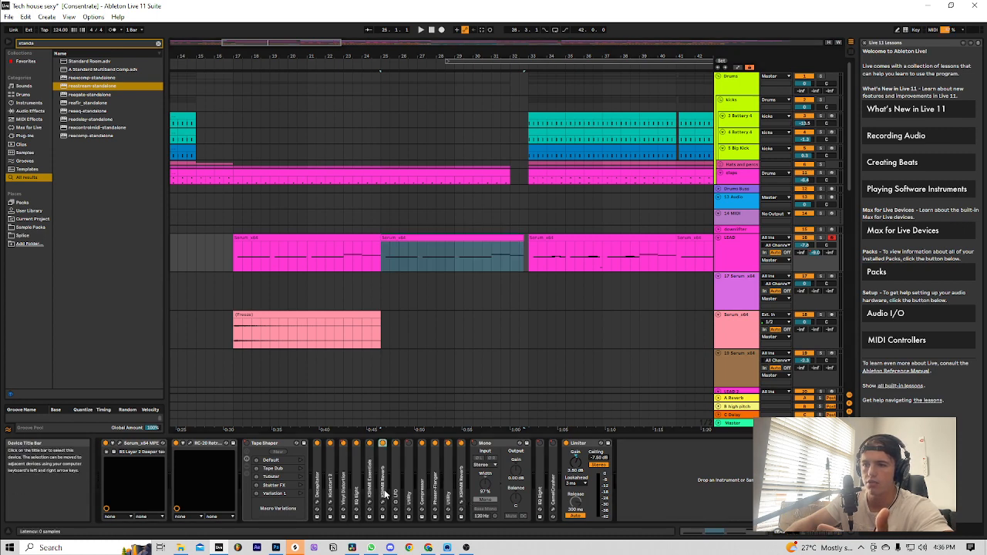
pyautogui.doubleClick(384, 487)
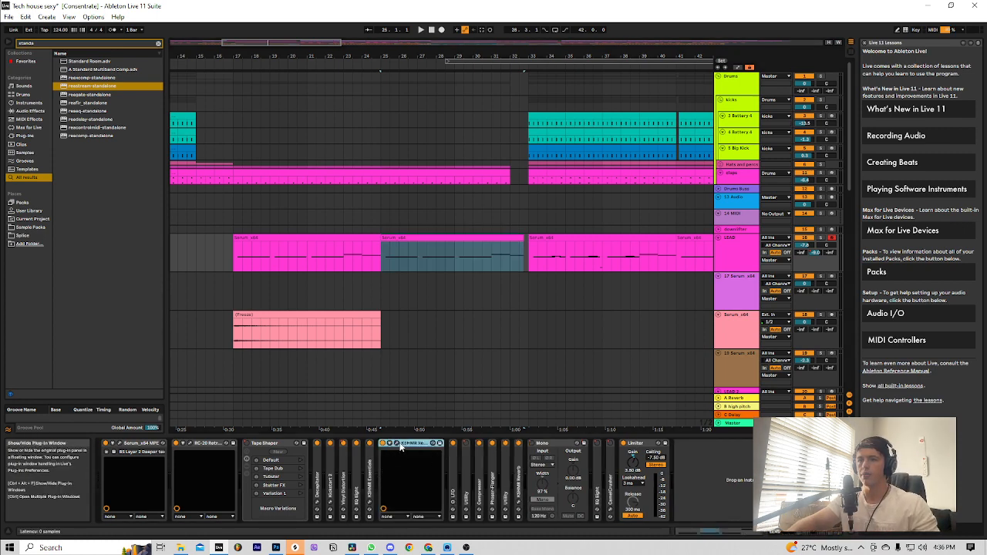
pyautogui.click(399, 446)
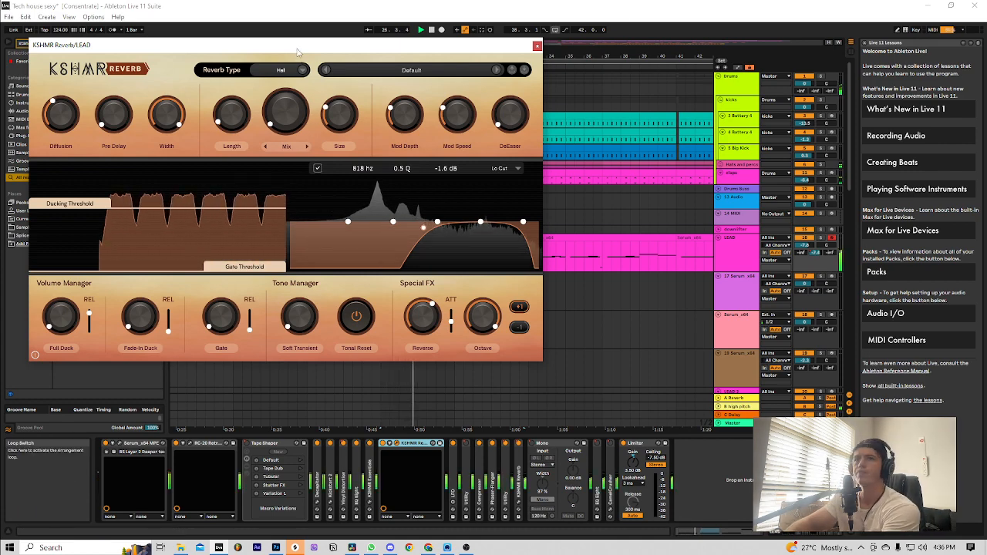
pyautogui.moveTo(291, 50); pyautogui.dragTo(546, 63)
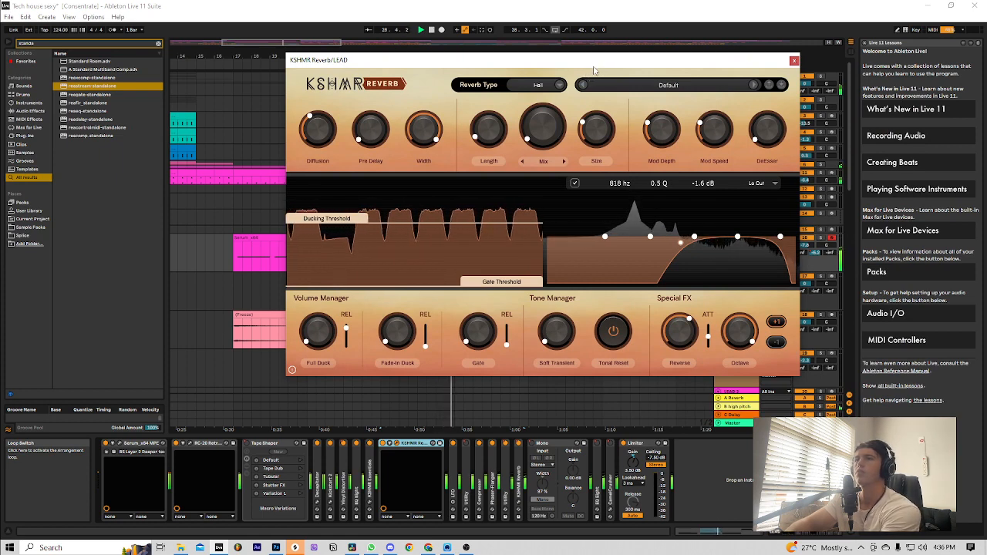
pyautogui.press('space')
# - Open the plug-in window of the KSHMR Reverb placed just before Mono, and play the build-up from bar 25 into the drop
pyautogui.click(520, 484)
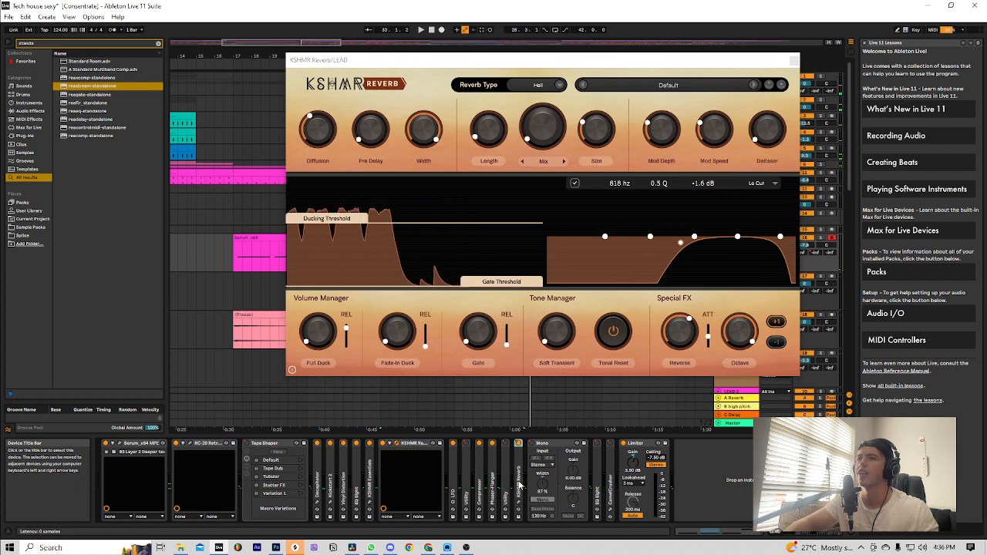
pyautogui.doubleClick(520, 476)
pyautogui.click(534, 446)
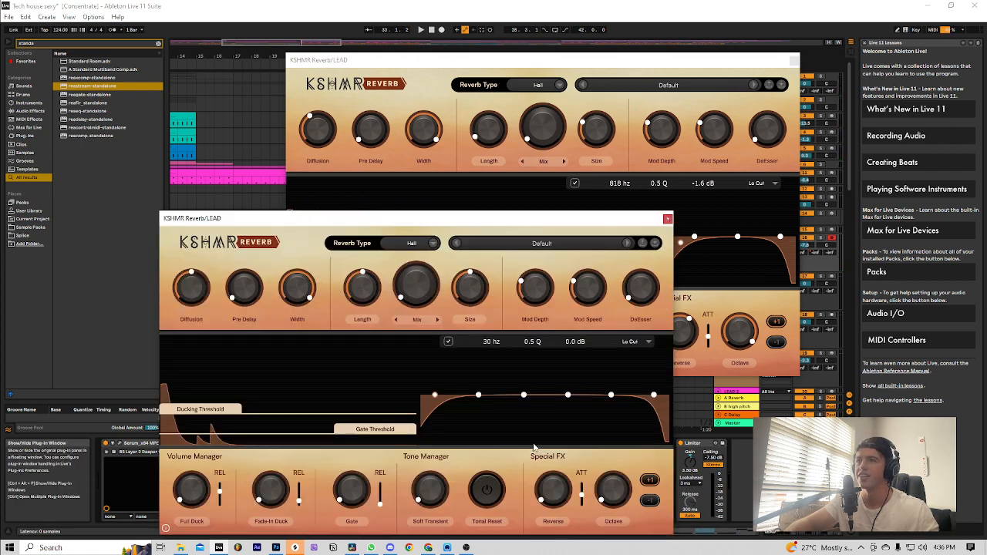
pyautogui.click(667, 218)
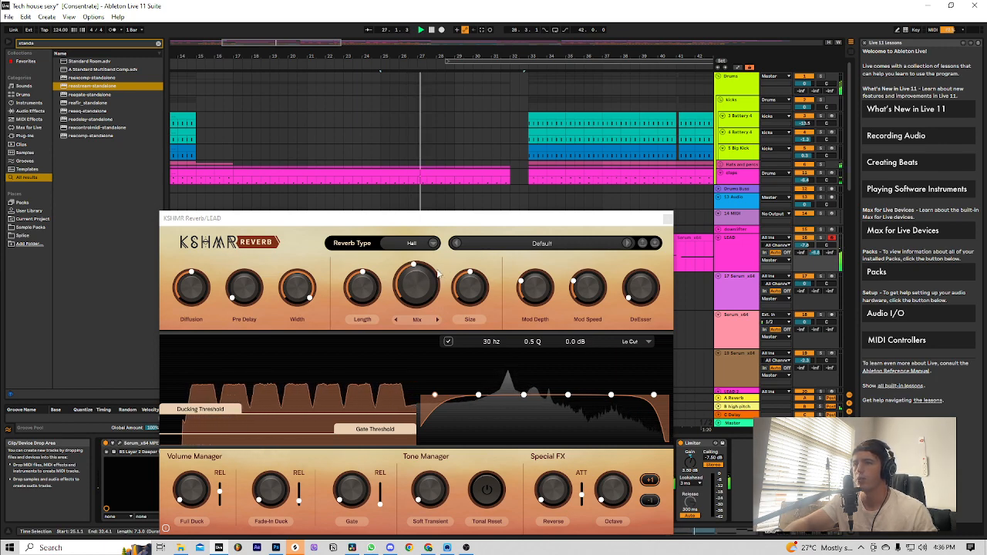
pyautogui.moveTo(499, 217); pyautogui.dragTo(511, 177)
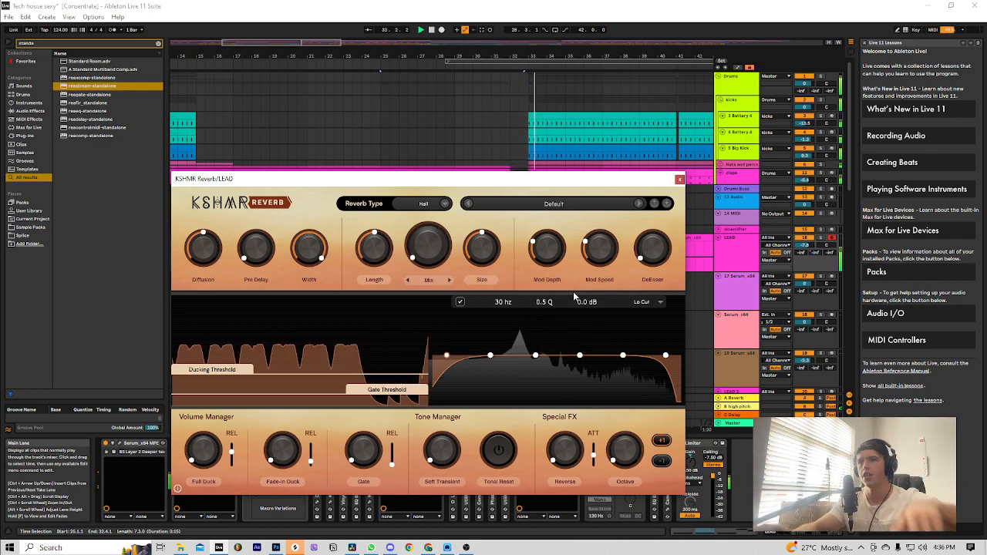
pyautogui.click(679, 178)
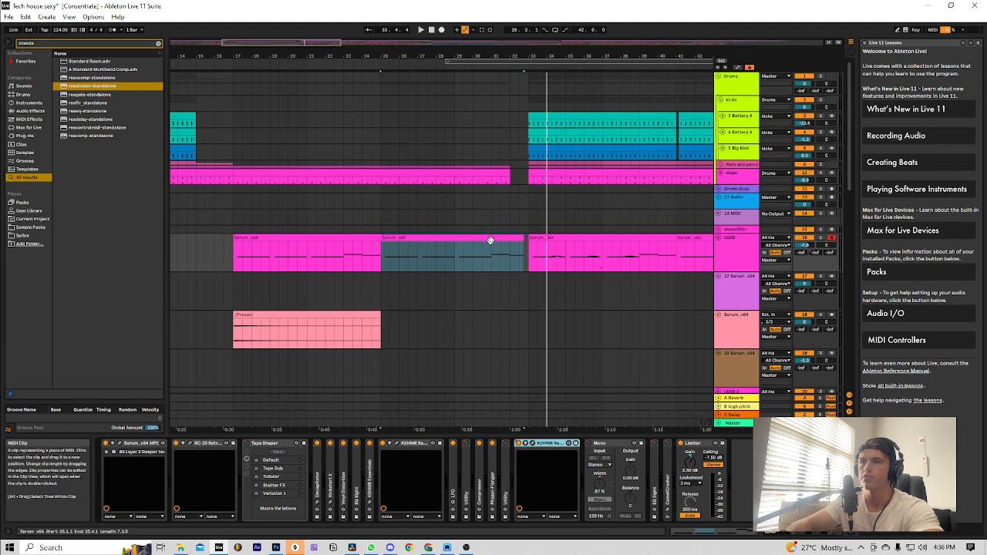
# - Select the claps clip starting at bar 17 and unfold the hats and percussion group above it
pyautogui.scroll(-6, 498, 323)
pyautogui.scroll(-5, 488, 262)
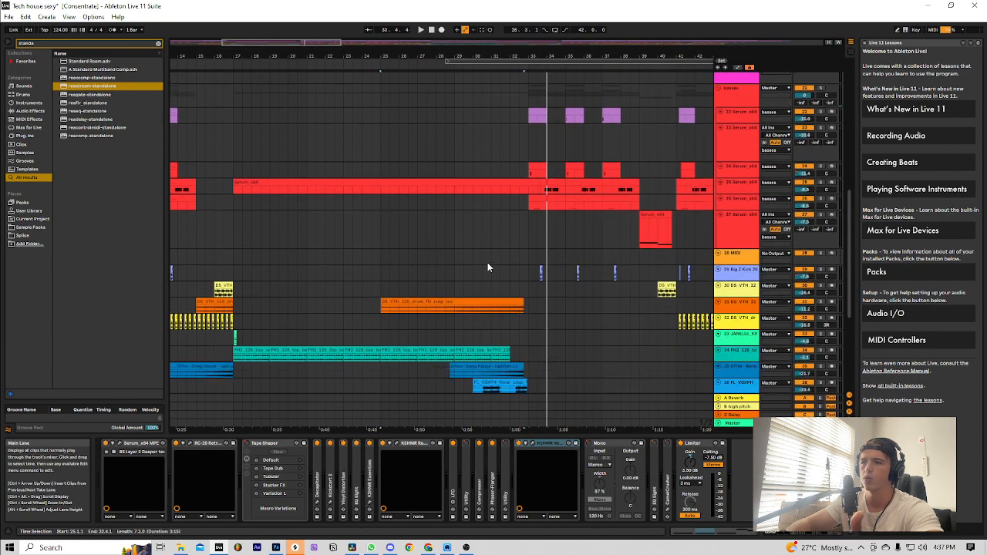
pyautogui.scroll(-3, 501, 337)
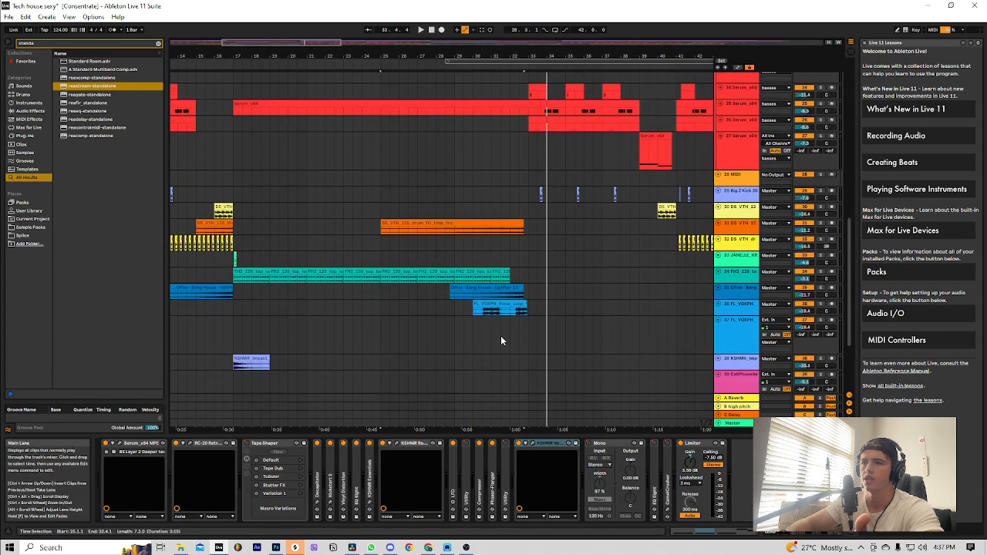
pyautogui.scroll(1, 501, 340)
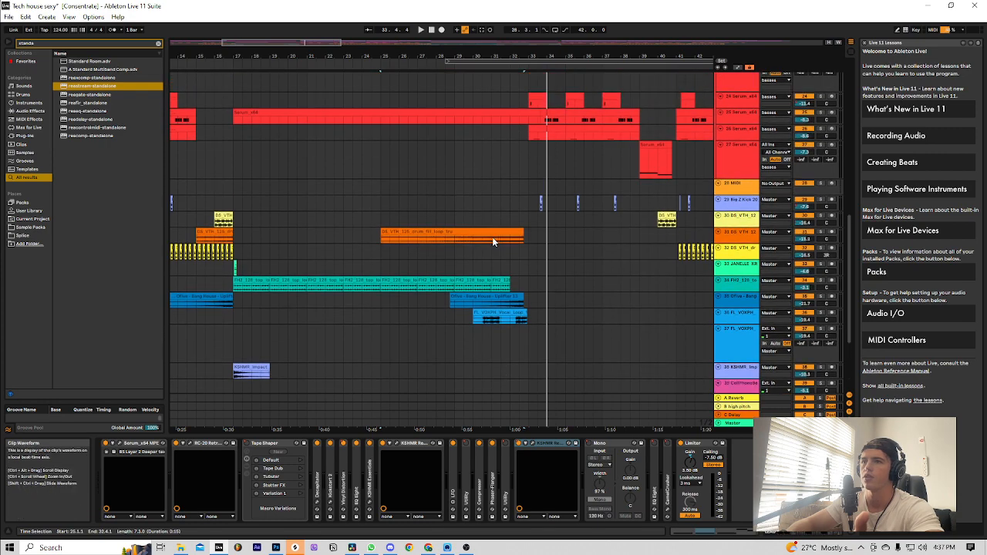
pyautogui.scroll(6, 495, 293)
pyautogui.scroll(5, 491, 301)
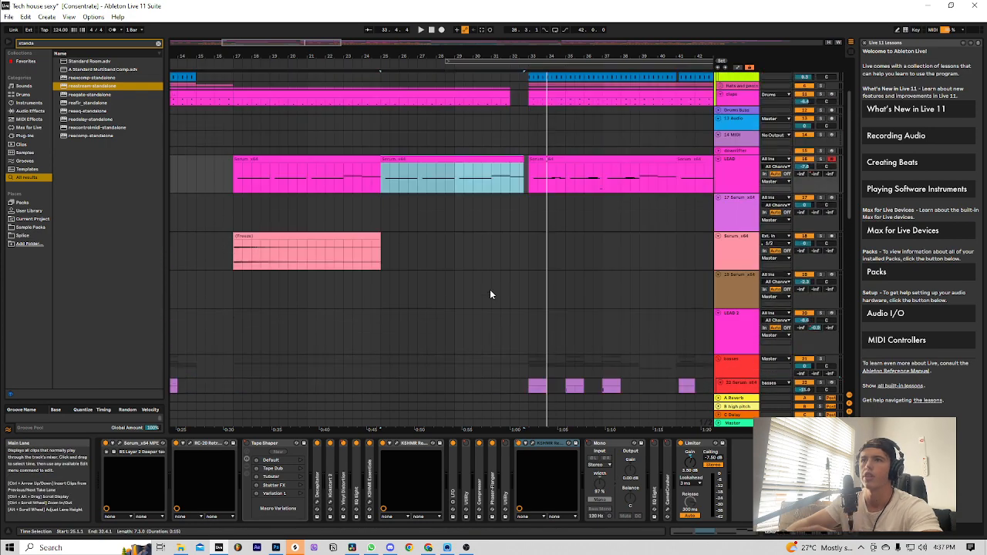
pyautogui.click(447, 172)
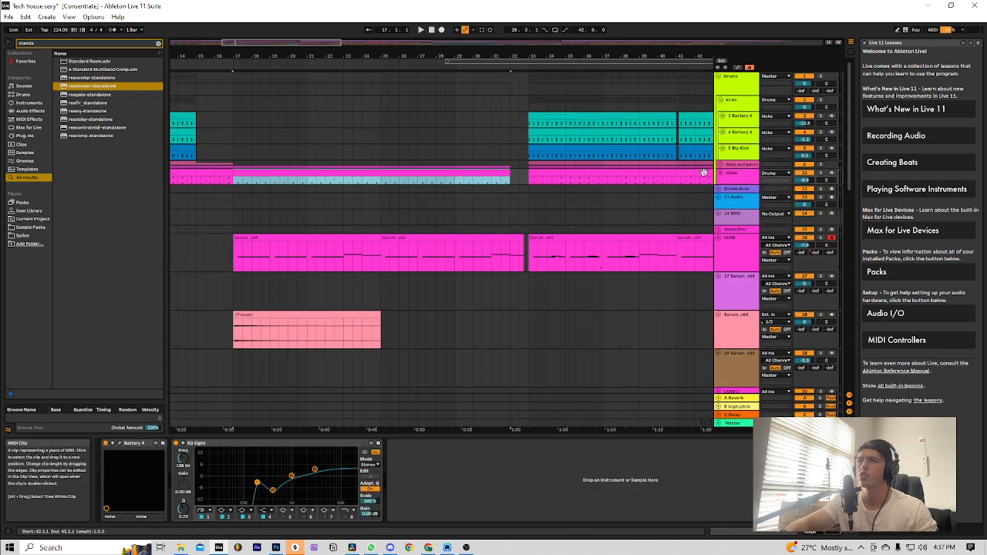
pyautogui.click(720, 173)
pyautogui.click(722, 175)
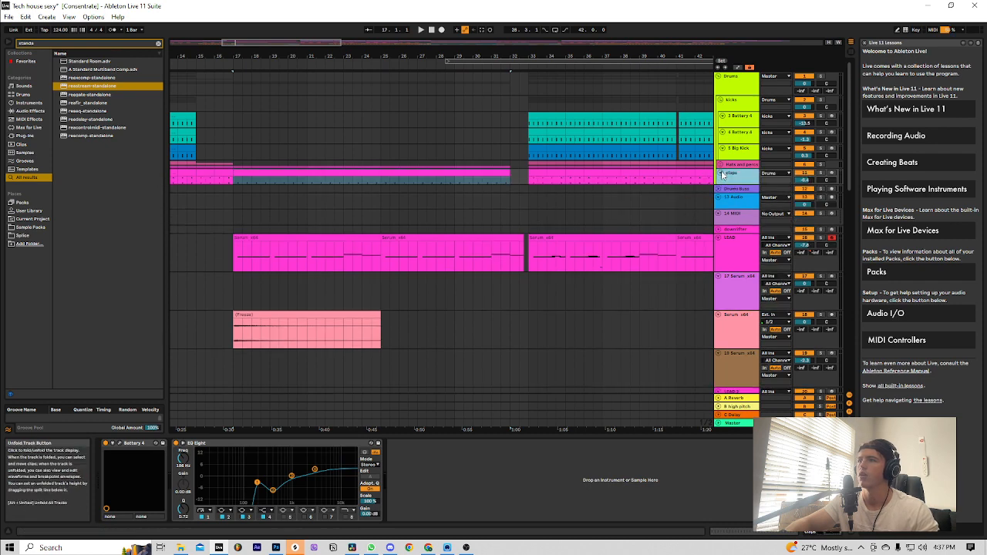
pyautogui.click(720, 164)
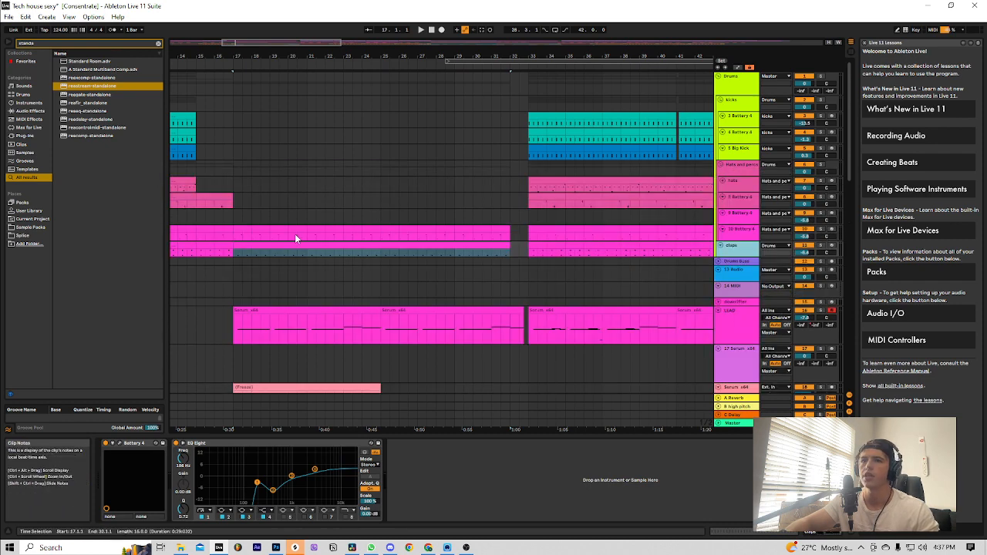
# - Solo the 10 Battery 4 percussion track and play it from bar 17
pyautogui.moveTo(295, 234); pyautogui.dragTo(306, 239)
pyautogui.click(821, 229)
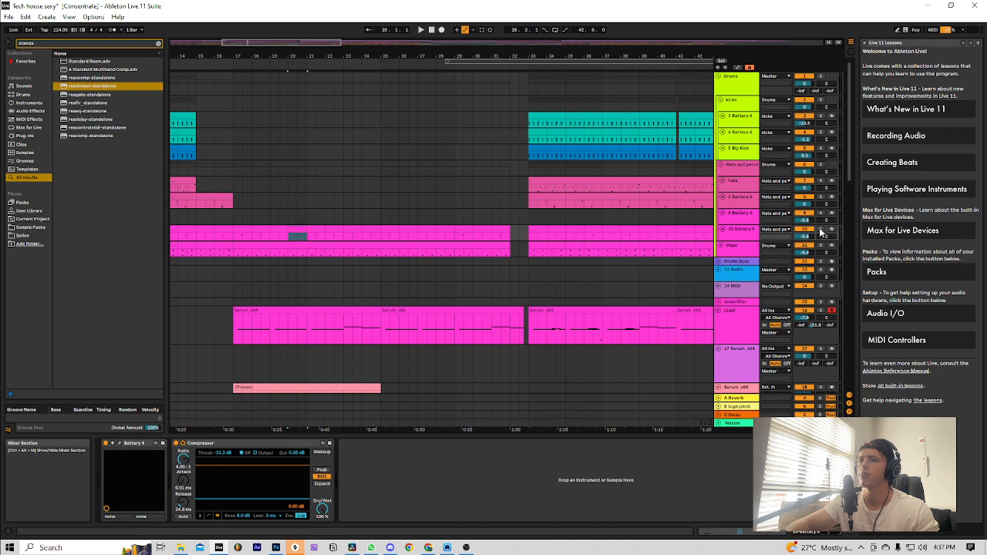
pyautogui.click(235, 220)
pyautogui.press('space')
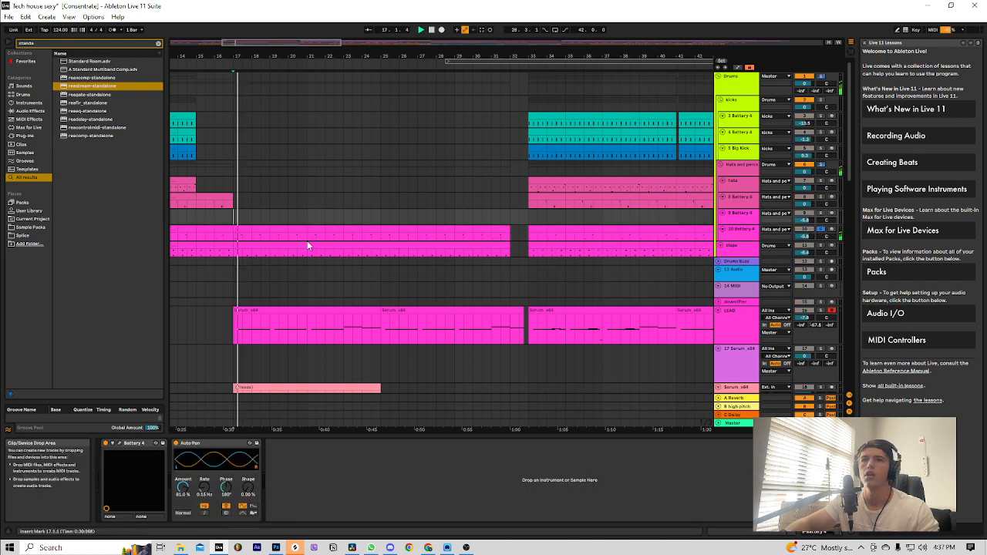
# - Examine the MIDI notes of the 10 Battery 4 clip at bar 17 in an enlarged editor, and return to the track's devices
pyautogui.doubleClick(245, 229)
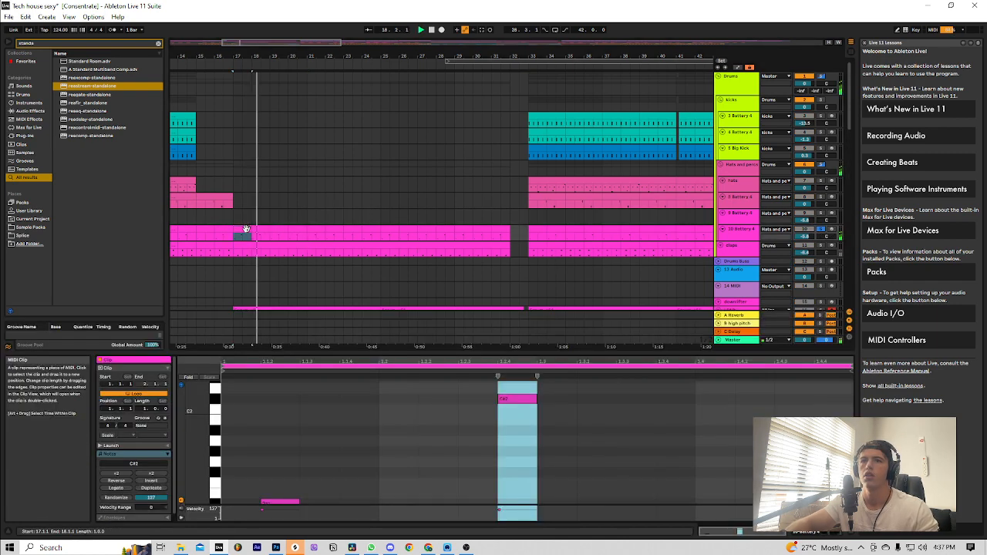
pyautogui.moveTo(524, 355); pyautogui.dragTo(529, 242)
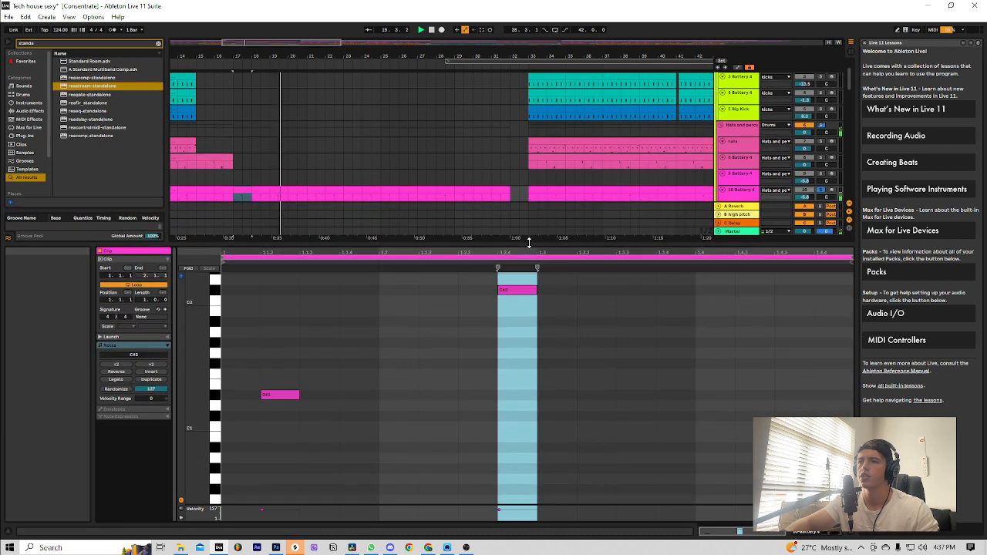
pyautogui.click(739, 183)
pyautogui.click(736, 197)
pyautogui.doubleClick(736, 197)
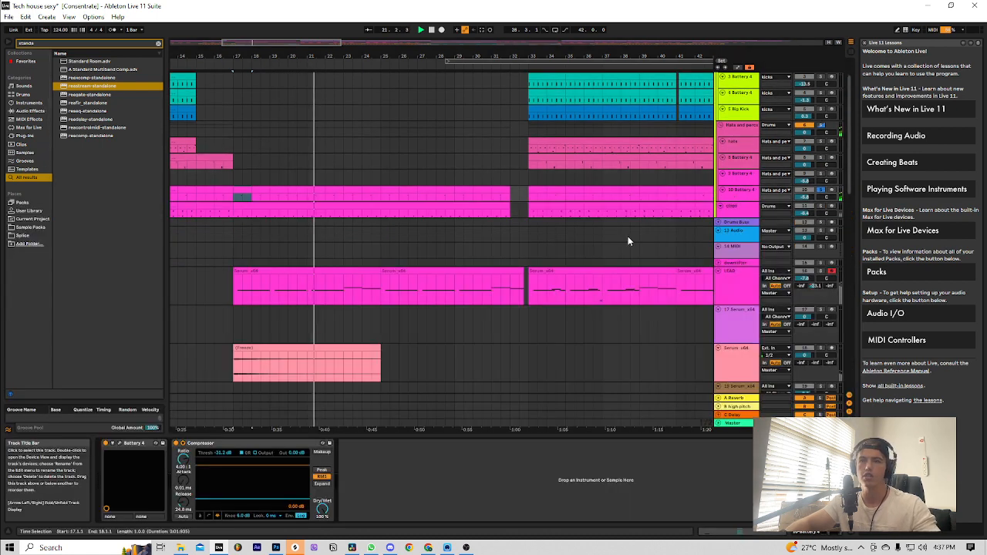
# - View the perc selections kit in the 10 Battery 4 track's plug-in while the percussion plays, and close its window
pyautogui.click(121, 445)
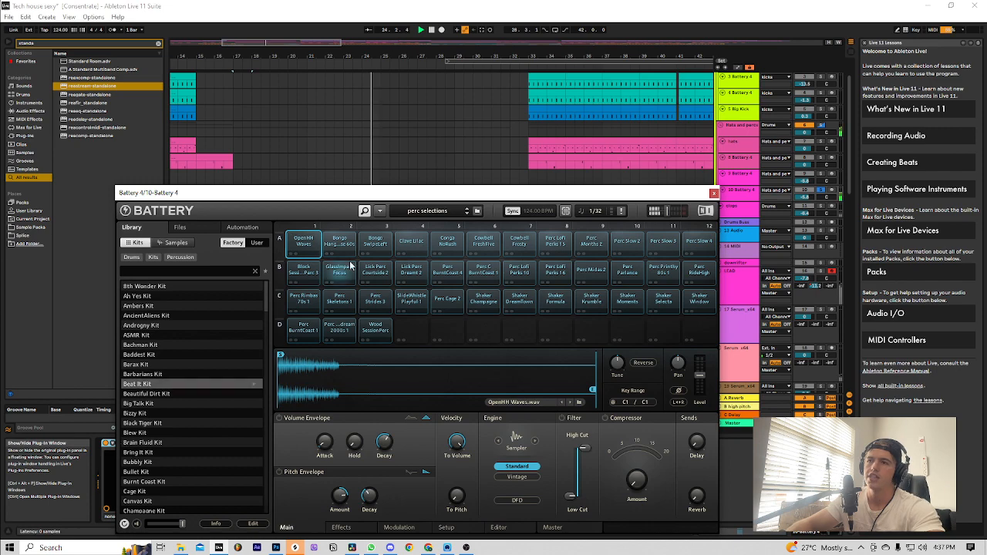
pyautogui.moveTo(374, 192); pyautogui.dragTo(385, 80)
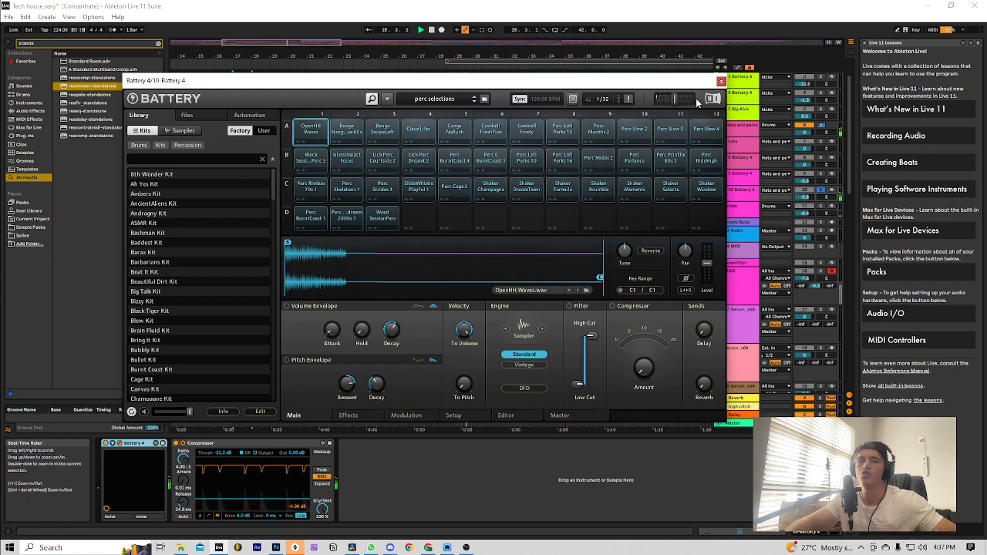
pyautogui.click(720, 82)
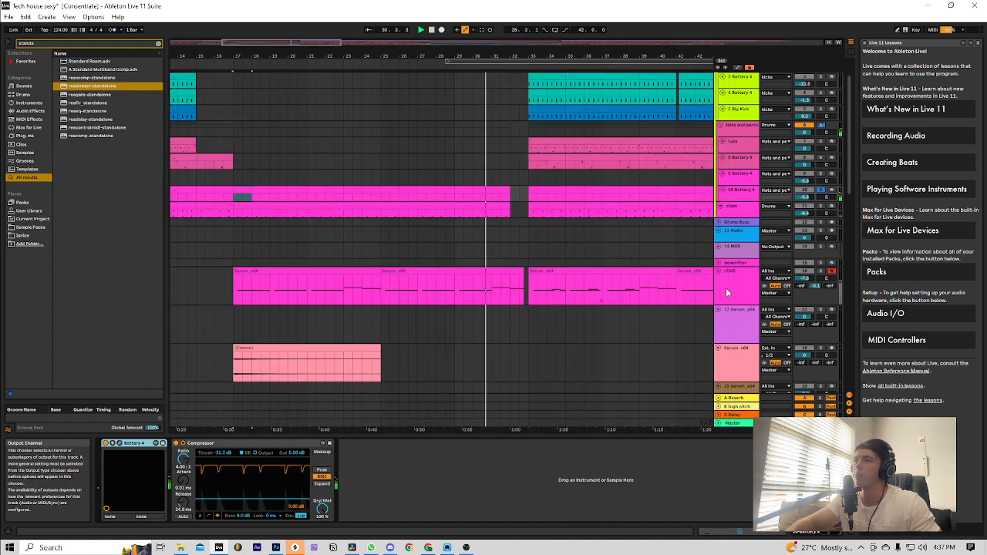
pyautogui.click(262, 191)
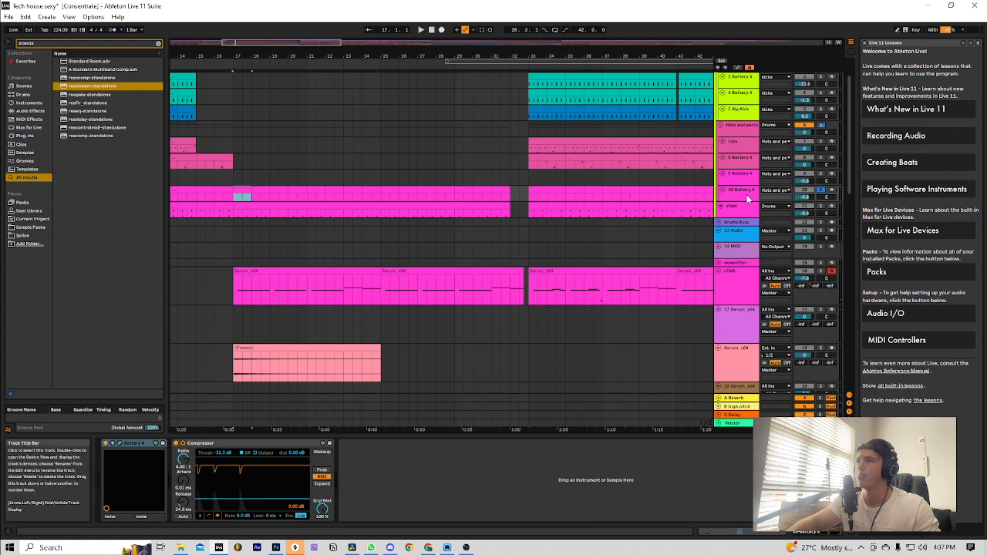
# - Audition percussion cells in the 10 Battery 4 track's perc selections kit, including Perc Skeletons 1, Clave Lilac and Conga NoRush, and close the plug-in
pyautogui.click(723, 189)
pyautogui.click(722, 189)
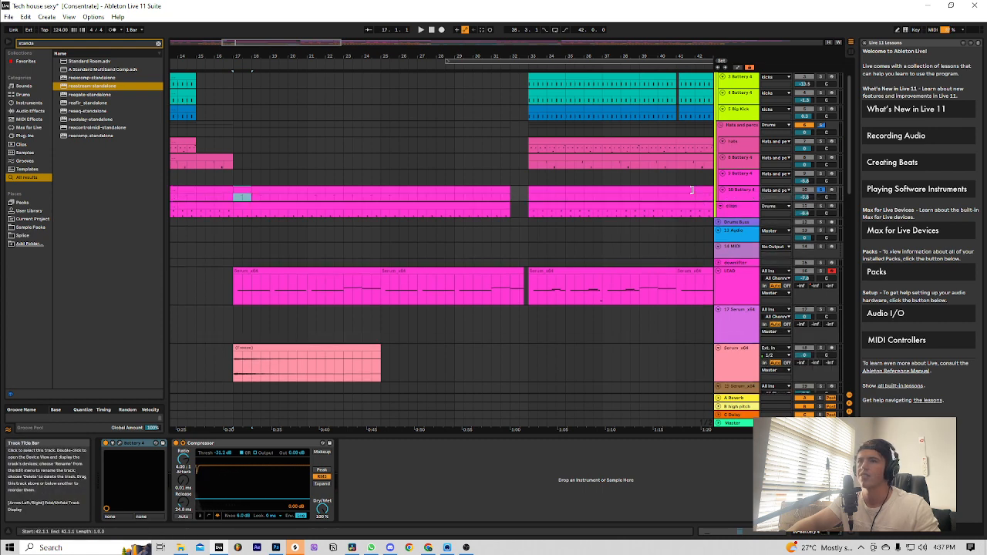
pyautogui.click(735, 198)
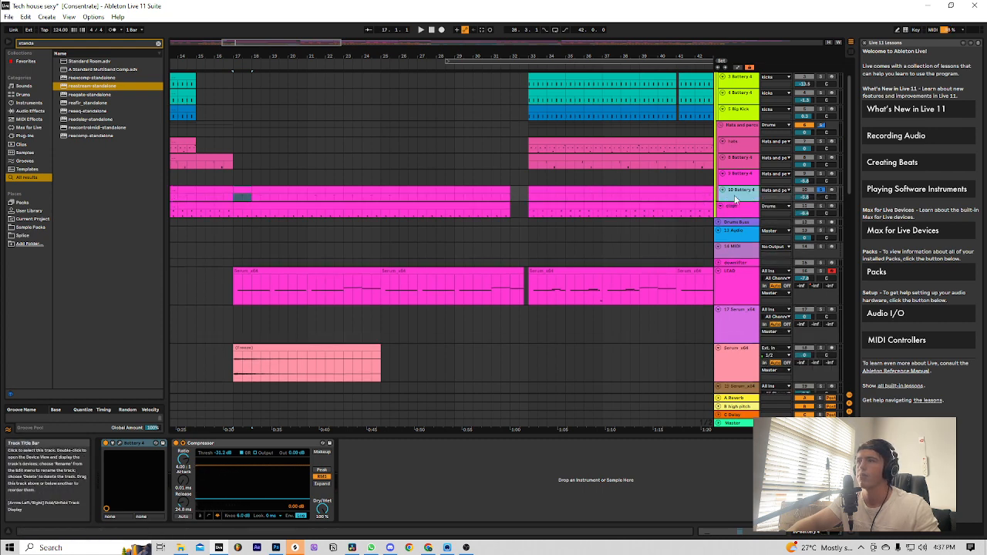
pyautogui.click(120, 445)
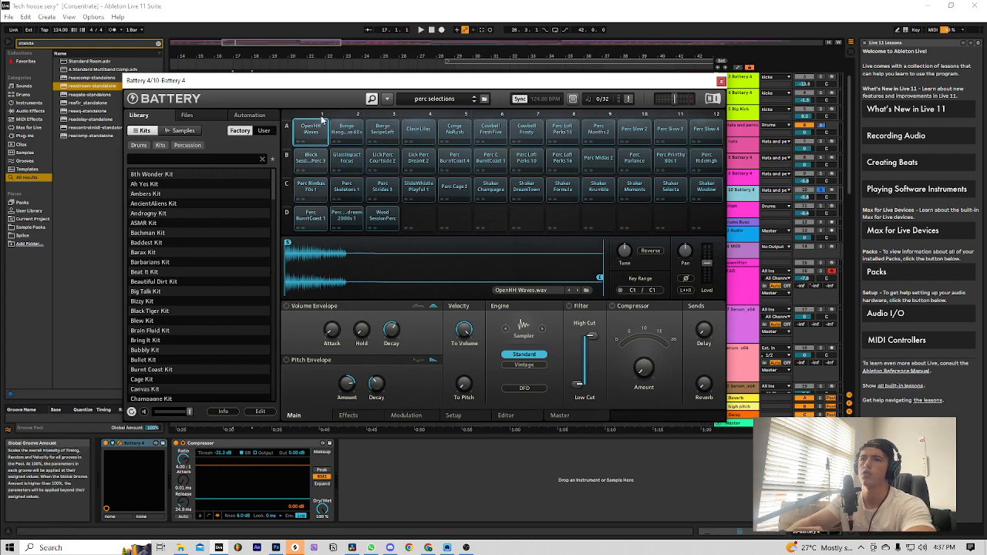
pyautogui.click(383, 215)
pyautogui.click(346, 216)
pyautogui.click(312, 191)
pyautogui.click(338, 187)
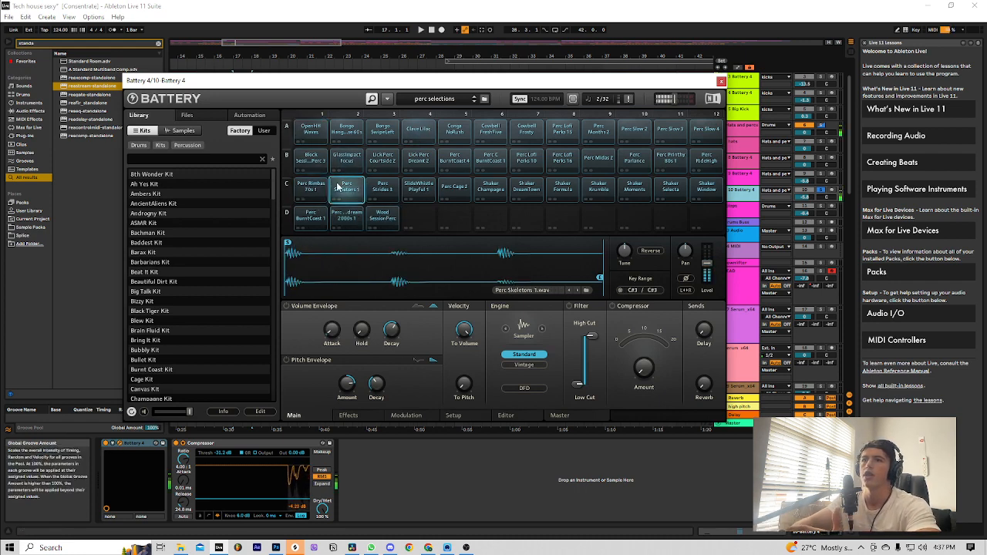
pyautogui.click(348, 160)
pyautogui.click(380, 157)
pyautogui.click(384, 134)
pyautogui.click(415, 131)
pyautogui.click(454, 128)
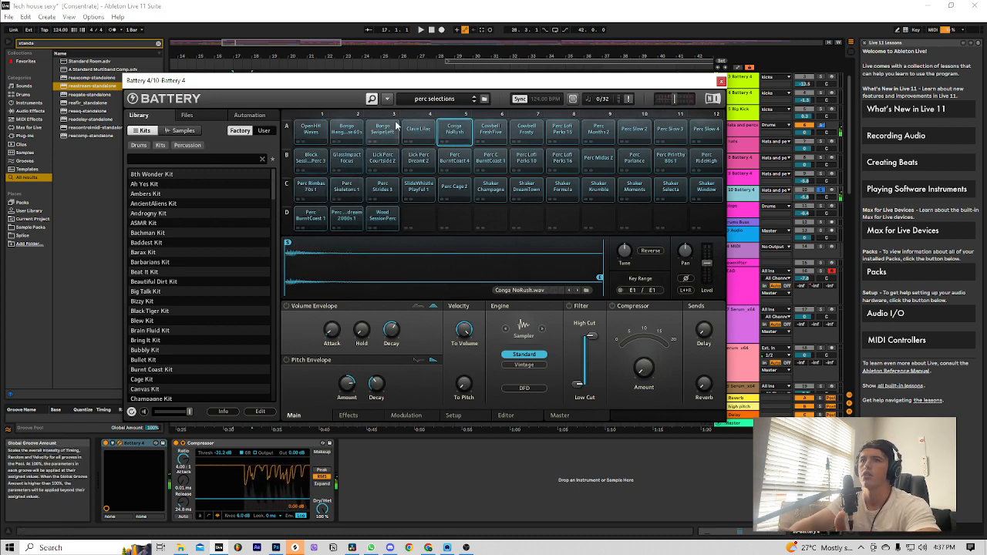
pyautogui.click(720, 80)
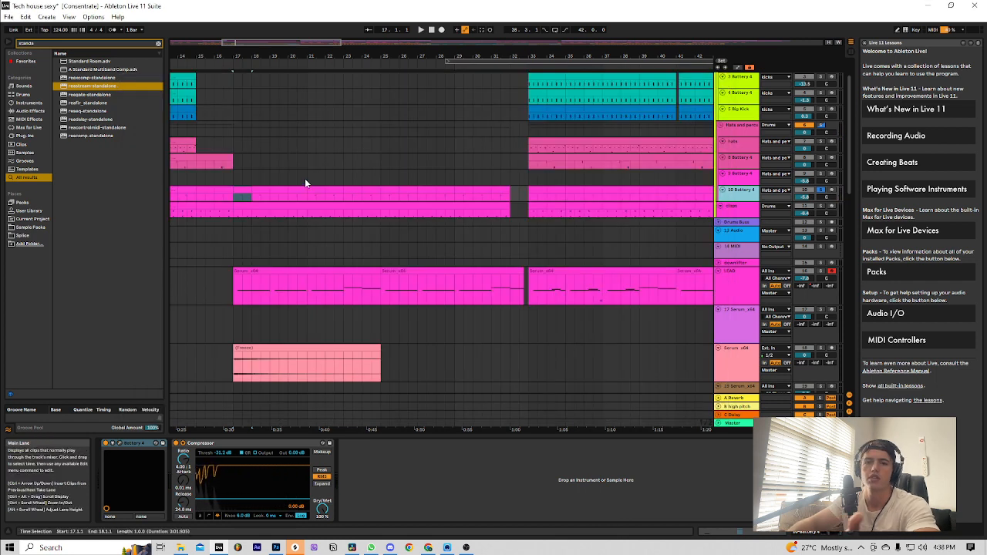
# - Audition the Clap Bubbly cell in the claps track's My Clap selections kit, and solo the claps track
pyautogui.click(325, 207)
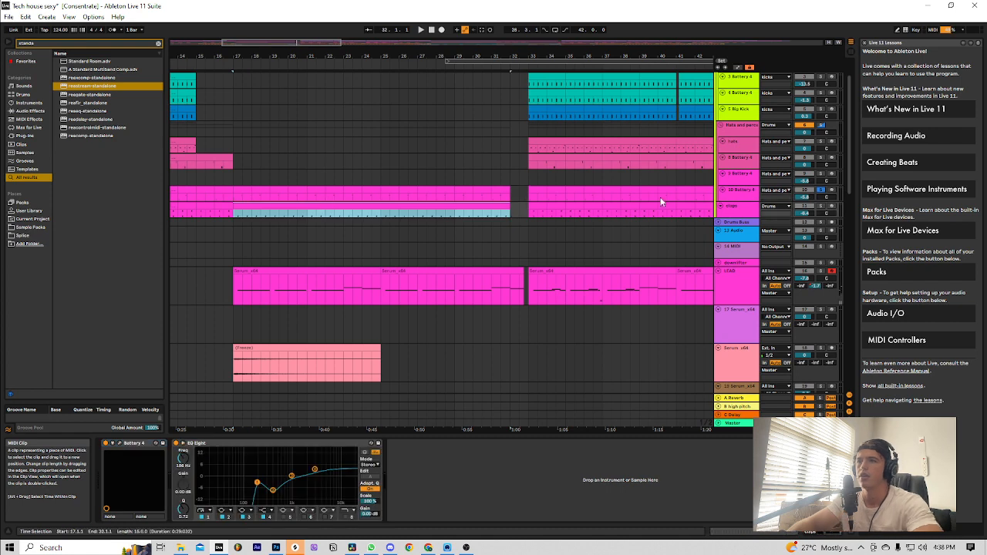
pyautogui.scroll(-2, 733, 212)
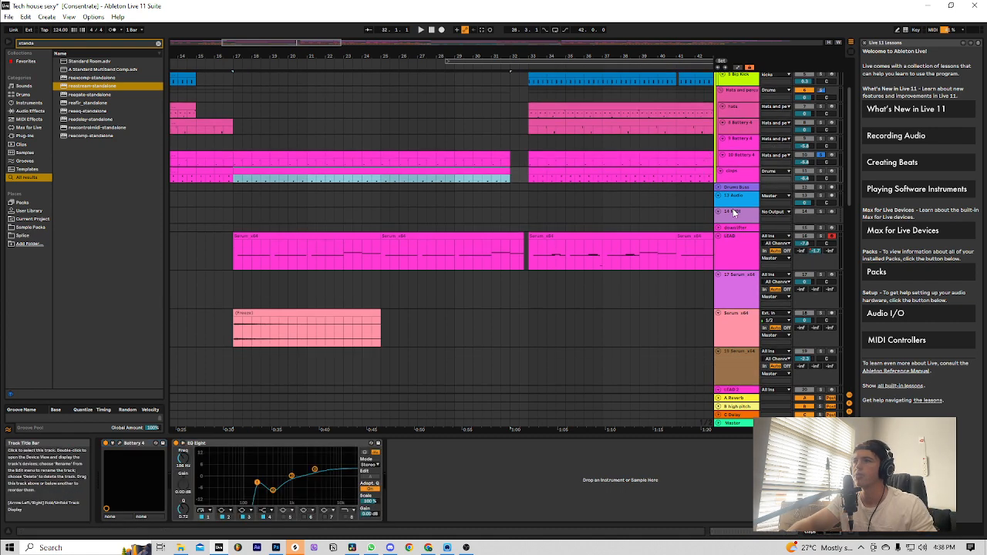
pyautogui.click(721, 171)
pyautogui.click(721, 171)
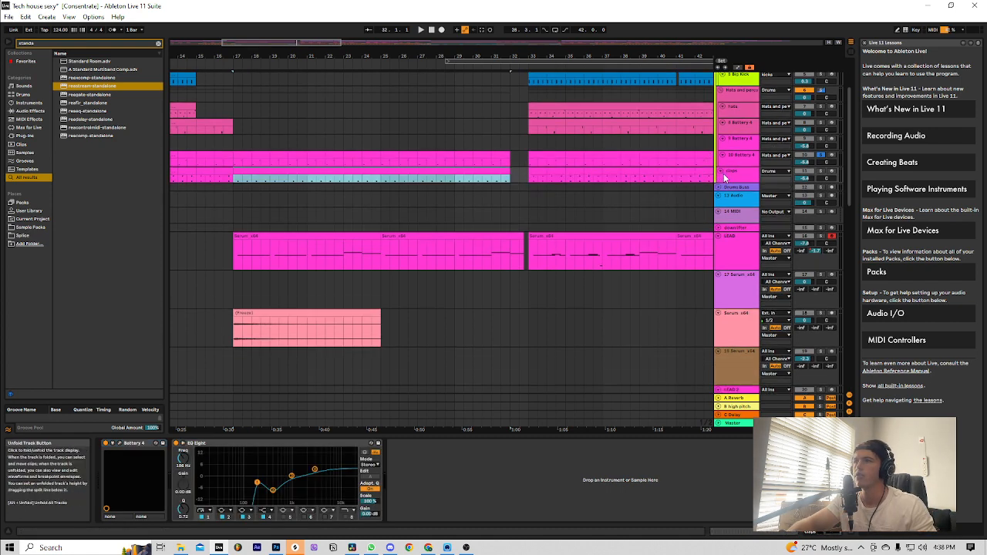
pyautogui.click(645, 174)
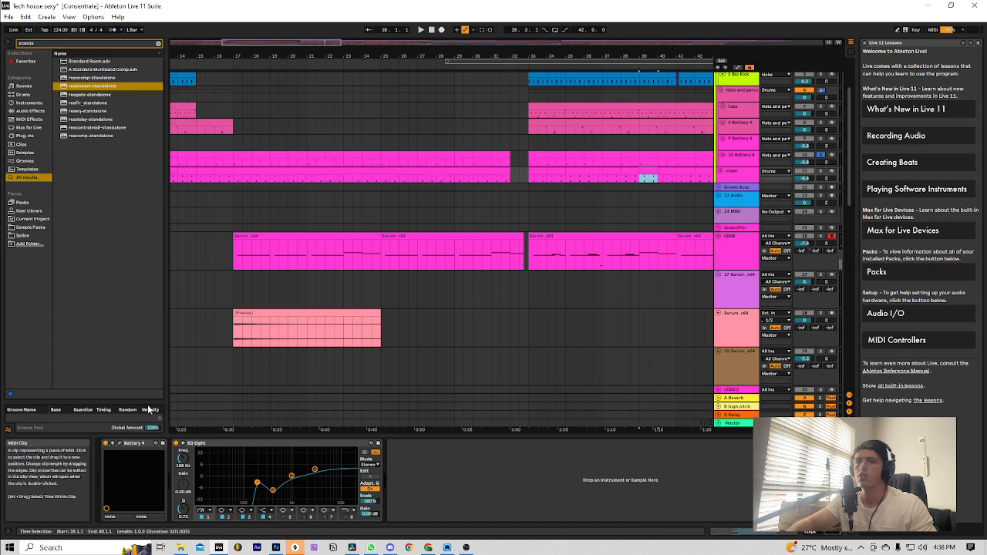
pyautogui.click(120, 443)
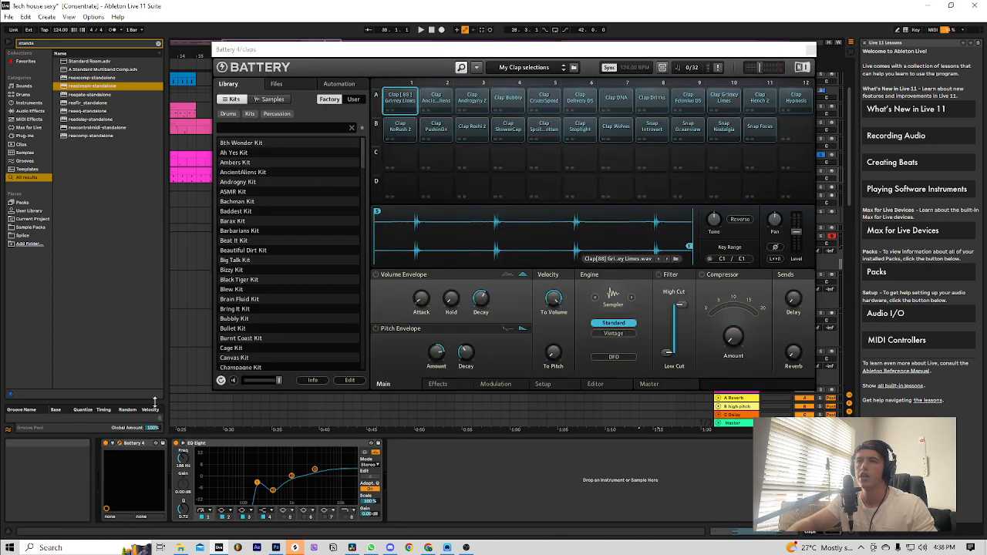
pyautogui.click(515, 103)
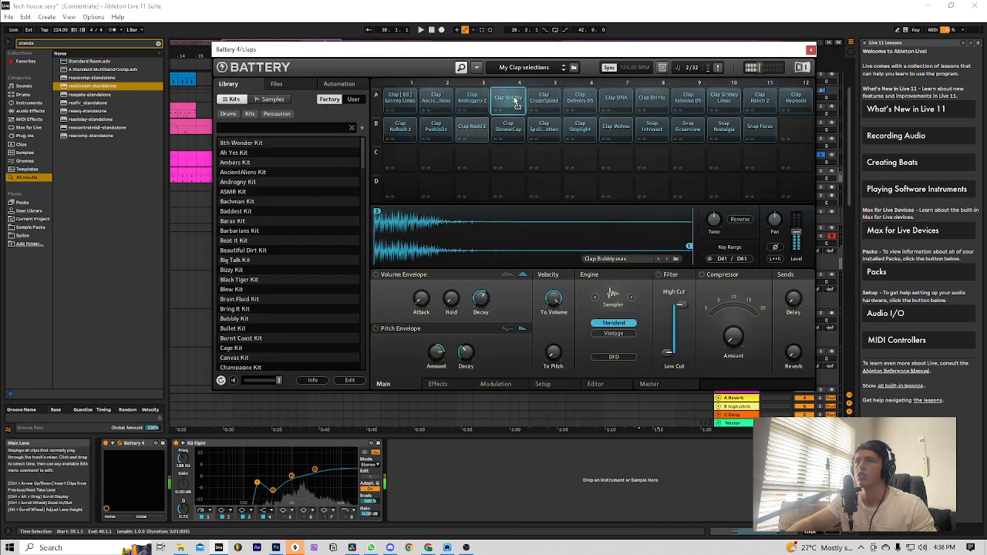
pyautogui.click(811, 50)
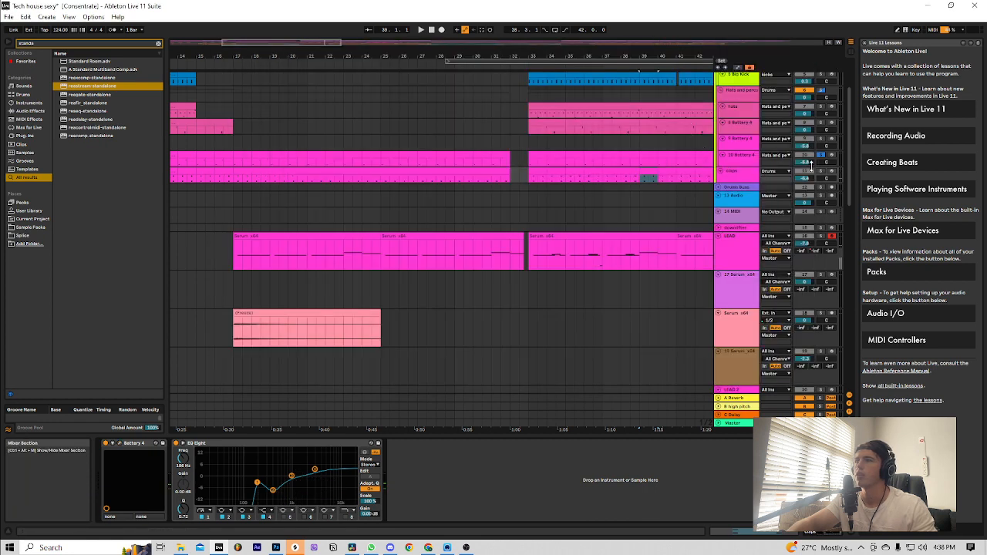
pyautogui.click(822, 171)
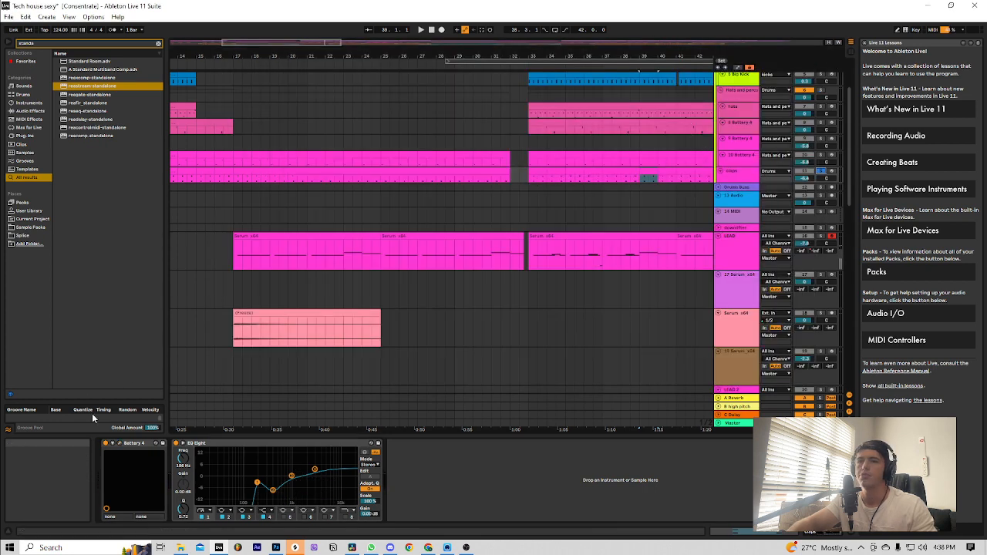
# - Audition more clap cells in the claps track's My Clap selections kit, including Clap SpoiledRotten and Clap DNA, and close the plug-in
pyautogui.click(121, 443)
pyautogui.click(545, 132)
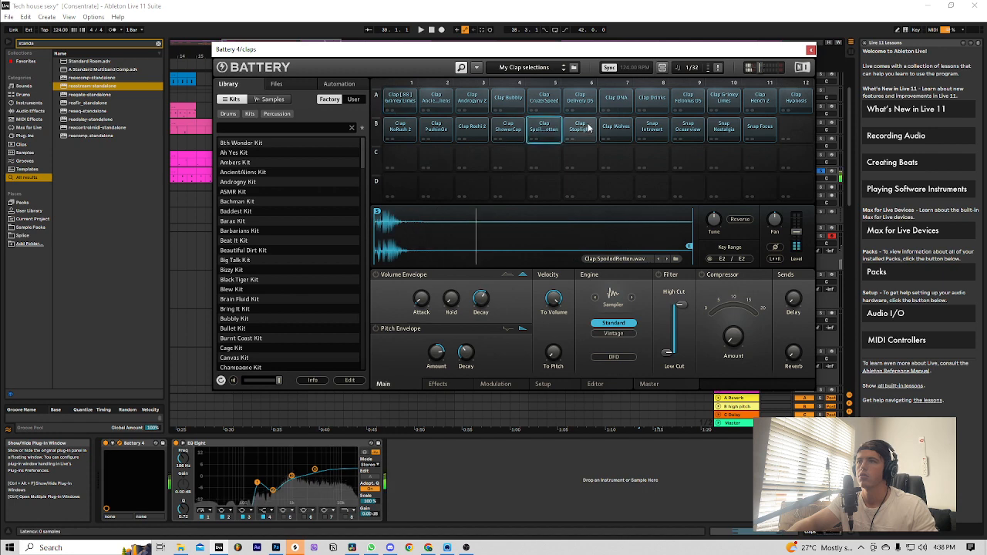
pyautogui.click(586, 129)
pyautogui.click(616, 128)
pyautogui.click(621, 101)
pyautogui.click(810, 49)
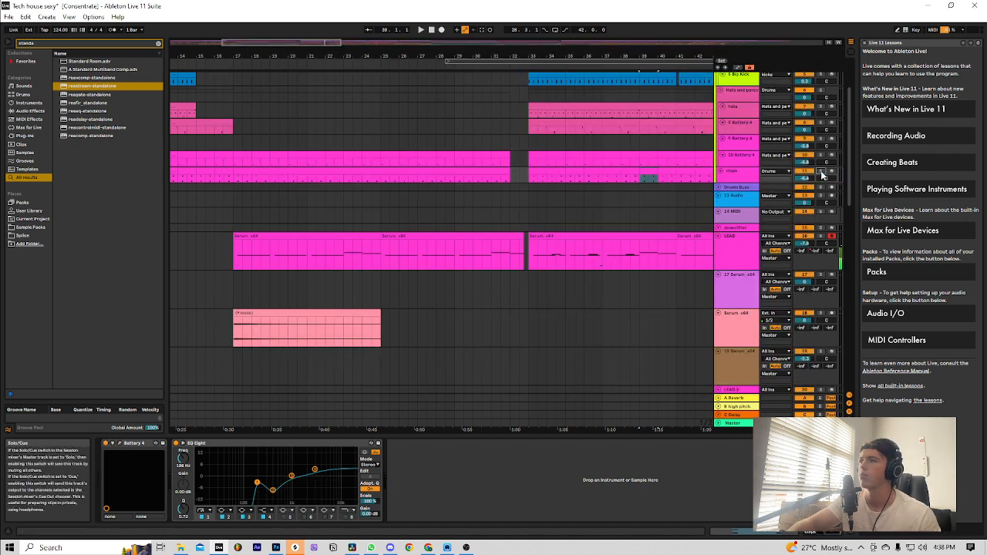
# - Play the arrangement without the claps solo from bar 17, and select the FH2 top loop clip at bar 19
pyautogui.click(233, 220)
pyautogui.press('space')
pyautogui.scroll(-10, 397, 311)
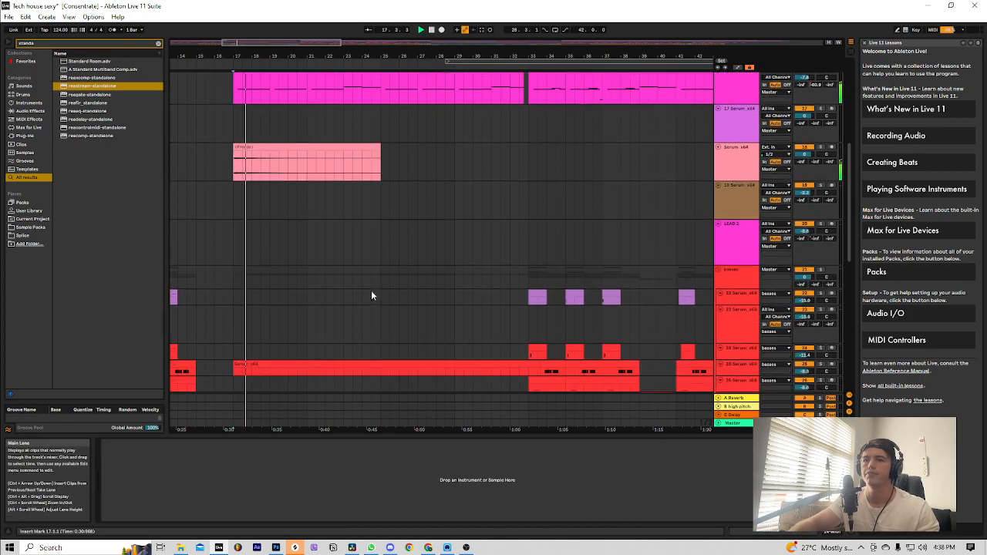
pyautogui.scroll(-6, 371, 293)
pyautogui.click(304, 305)
pyautogui.press('space')
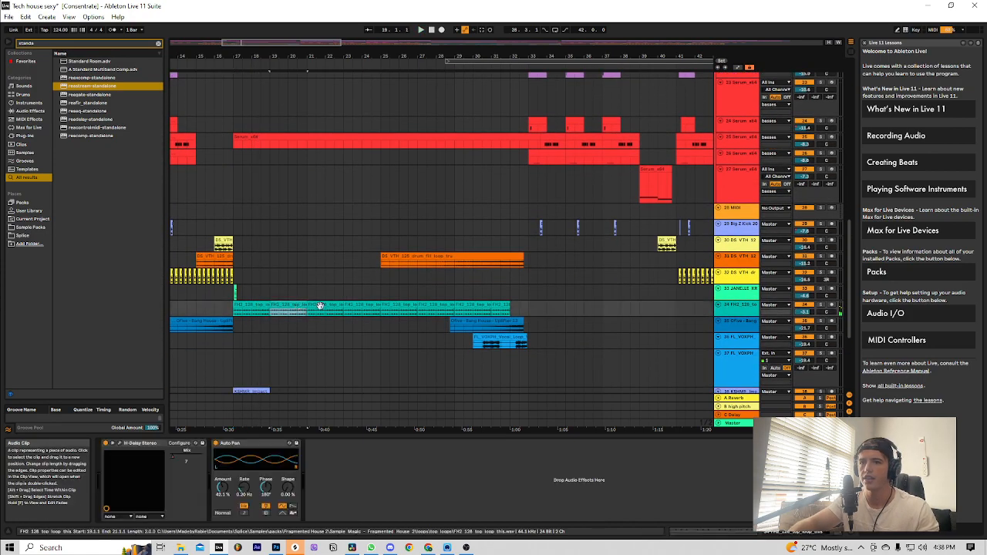
# - Solo the FH2 top loop track and listen to it from bar 19 and from its beginning at bar 17
pyautogui.scroll(1, 447, 290)
pyautogui.scroll(-2, 447, 290)
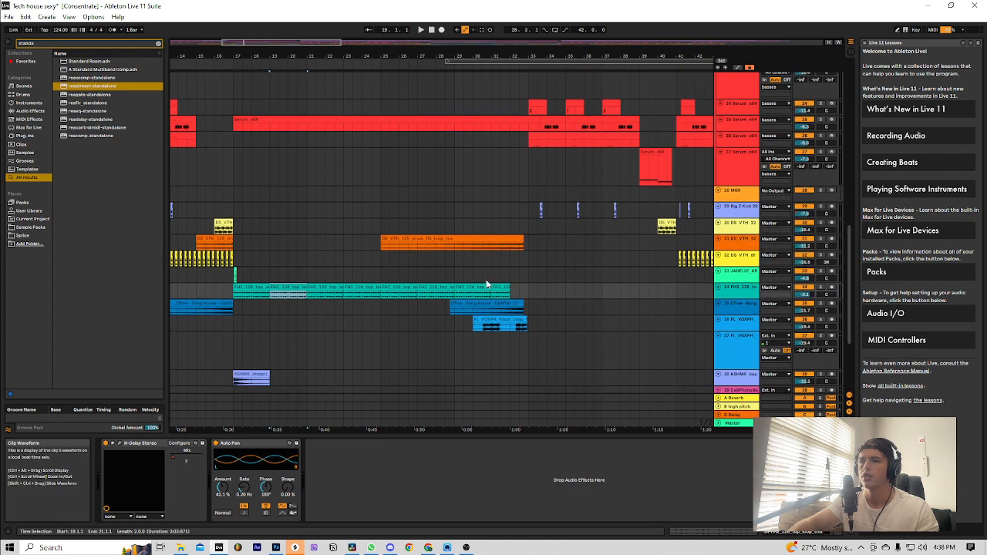
pyautogui.click(817, 287)
pyautogui.press('space')
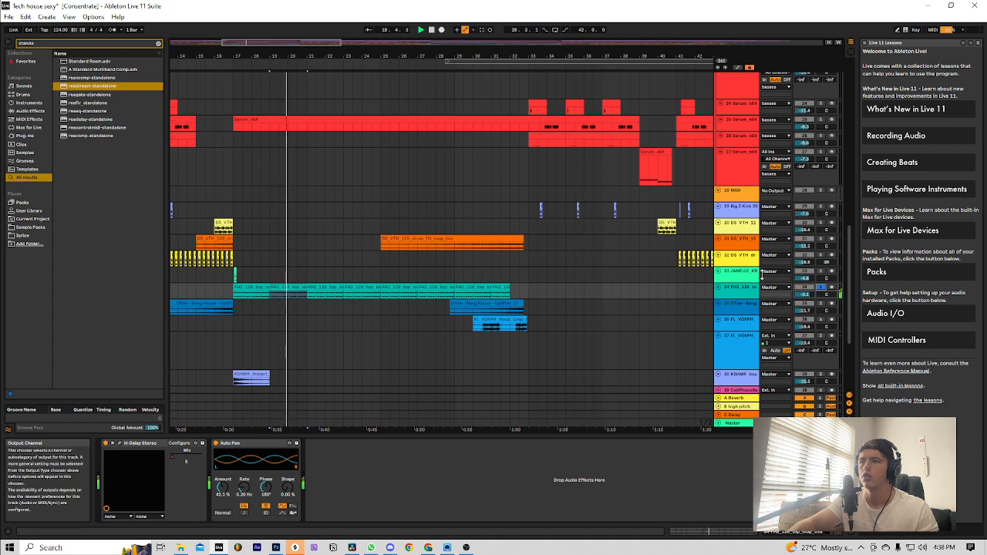
pyautogui.click(449, 286)
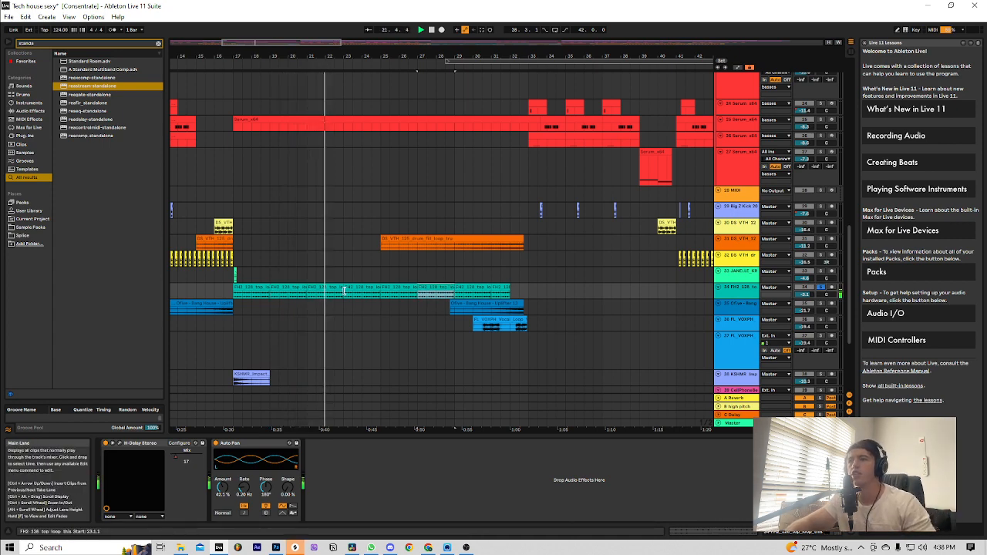
pyautogui.click(235, 294)
pyautogui.press('space')
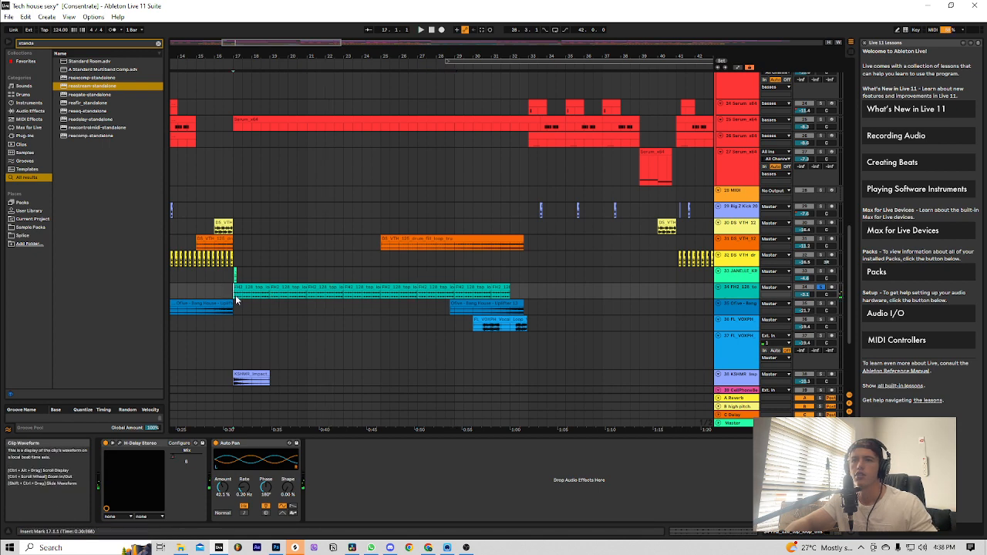
pyautogui.press('space')
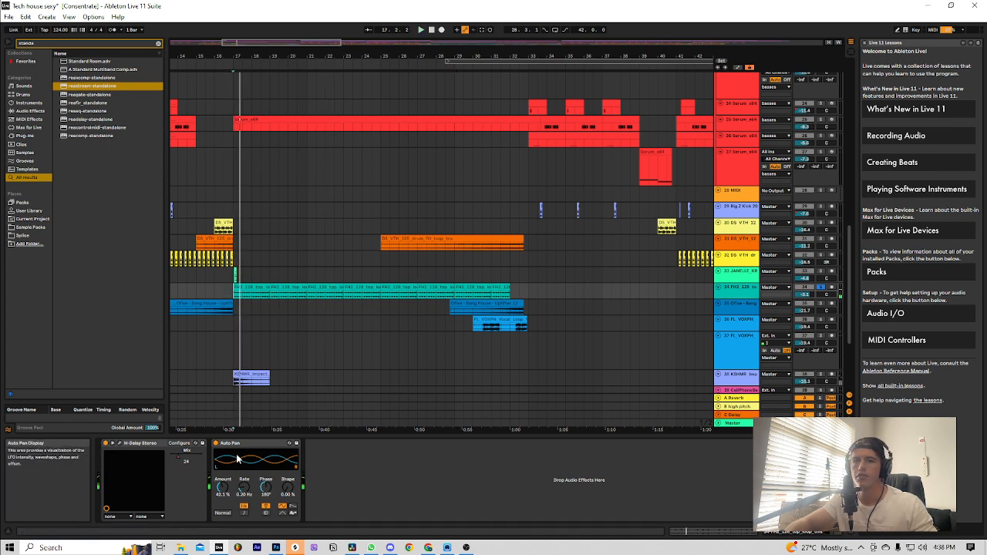
# - View the automation options of H-Delay Stereo's Mix on the top loop track, dismiss them, and replay the loop from bar 17
pyautogui.rightClick(179, 460)
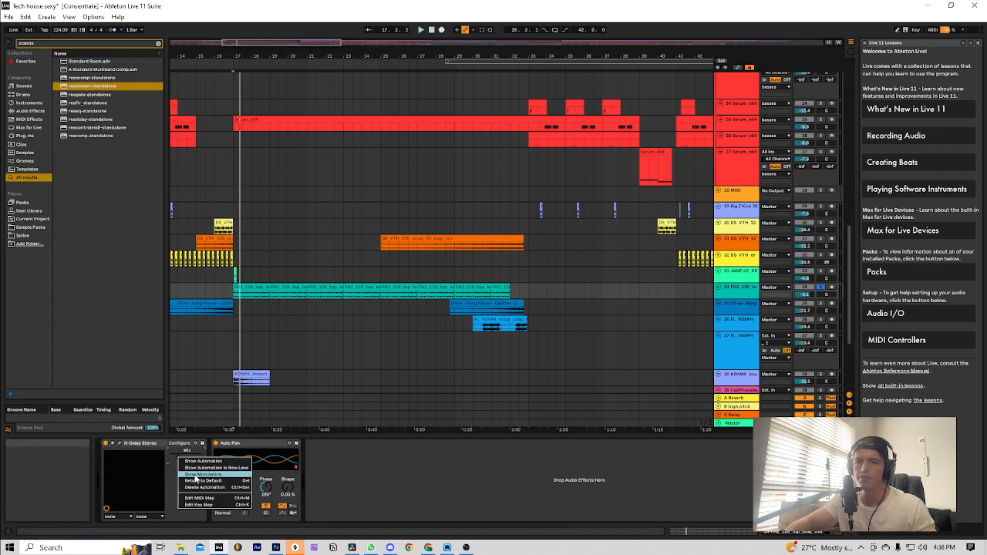
pyautogui.click(404, 475)
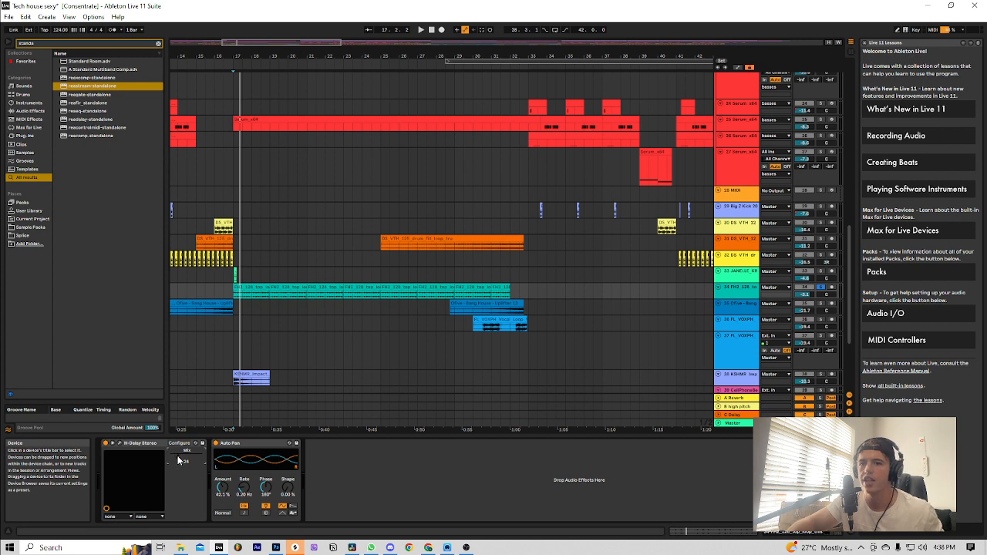
pyautogui.press('space')
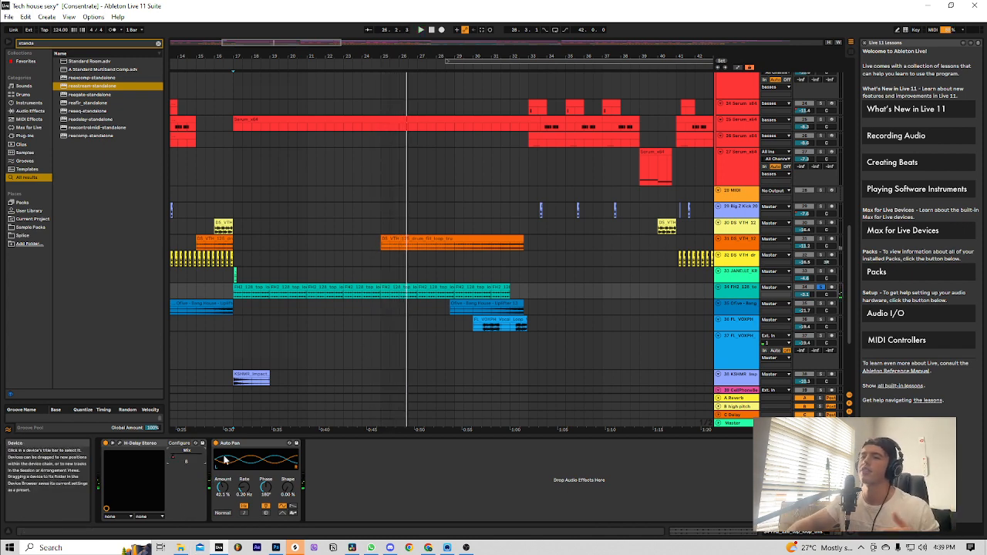
# - Solo the Drums group in place of the top loop, and listen to the build-up drums from bar 17
pyautogui.scroll(1, 508, 300)
pyautogui.scroll(10, 507, 296)
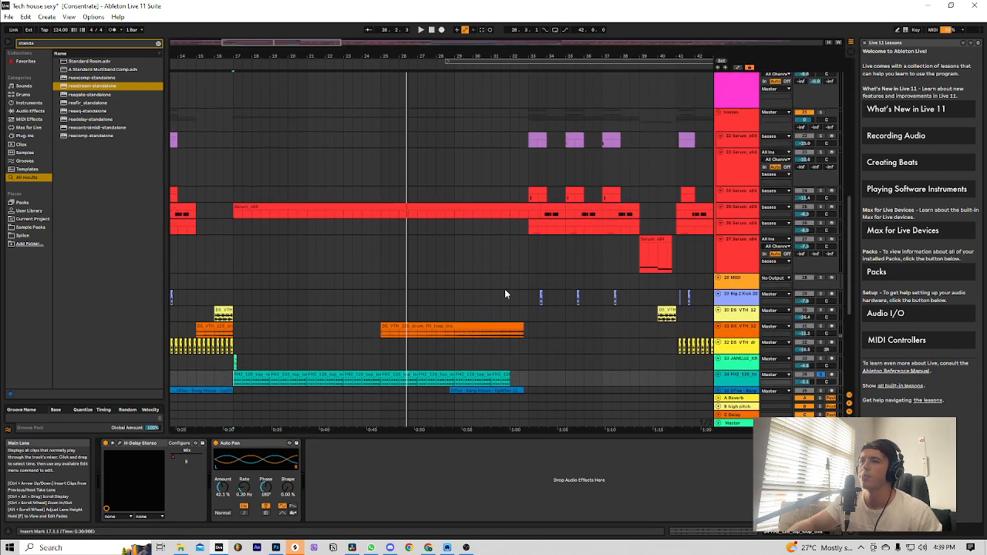
pyautogui.scroll(10, 503, 288)
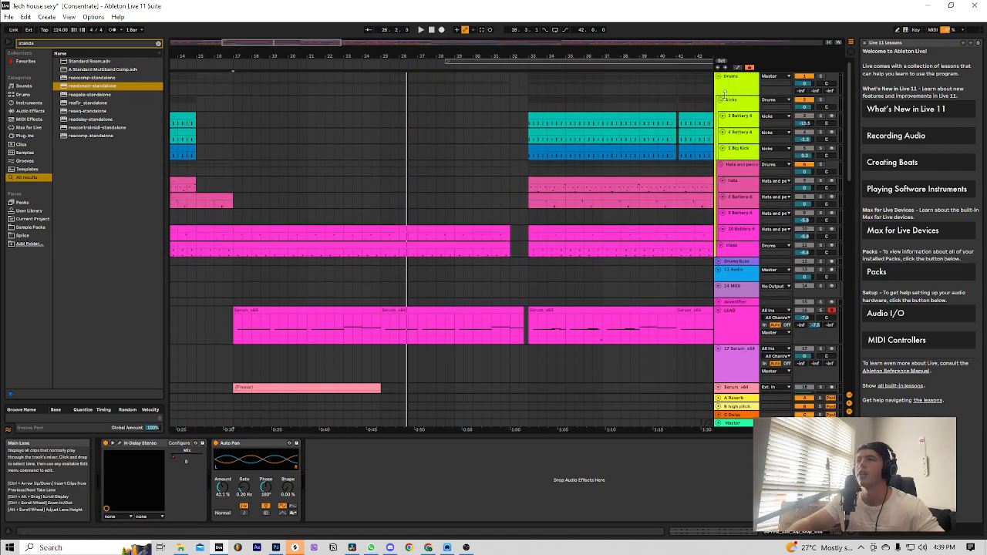
pyautogui.click(822, 101)
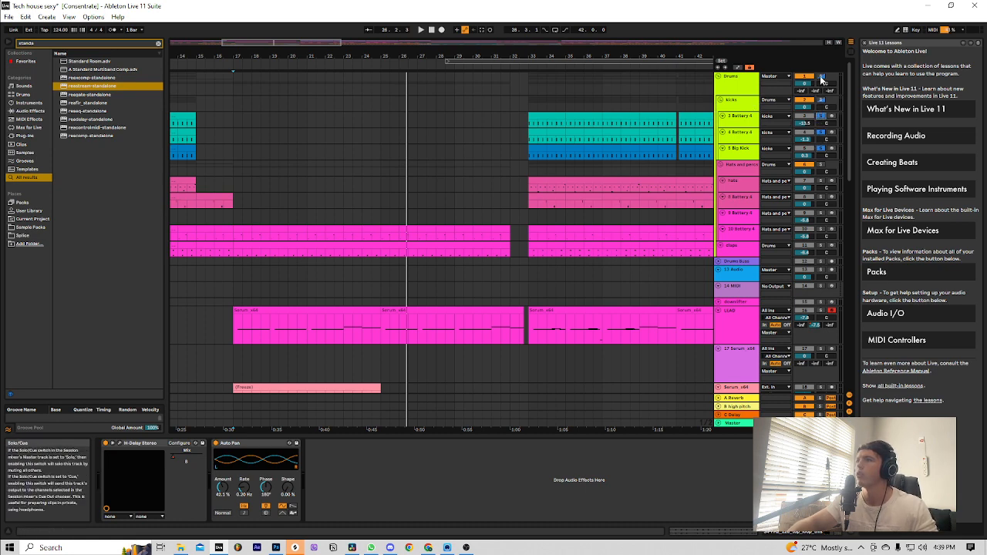
pyautogui.press('space')
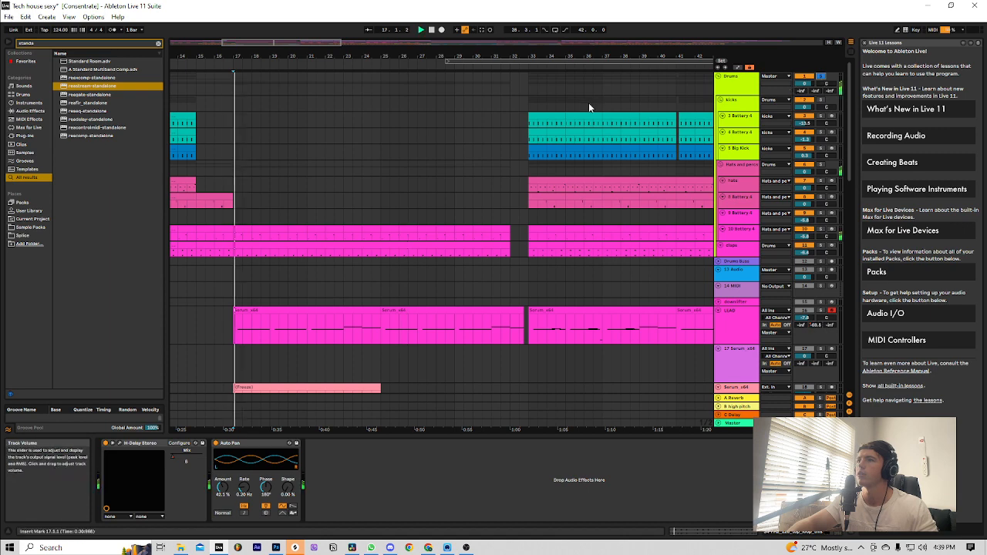
pyautogui.press('space')
# - Play the drop from bar 33 with the kicks group soloed inside the Drums group
pyautogui.click(530, 131)
pyautogui.click(529, 105)
pyautogui.press('space')
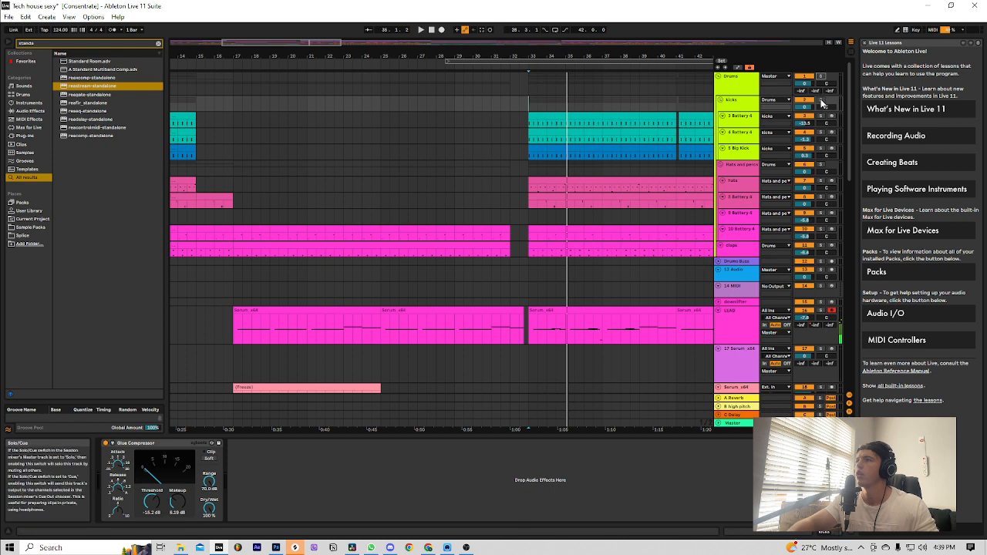
pyautogui.press('space')
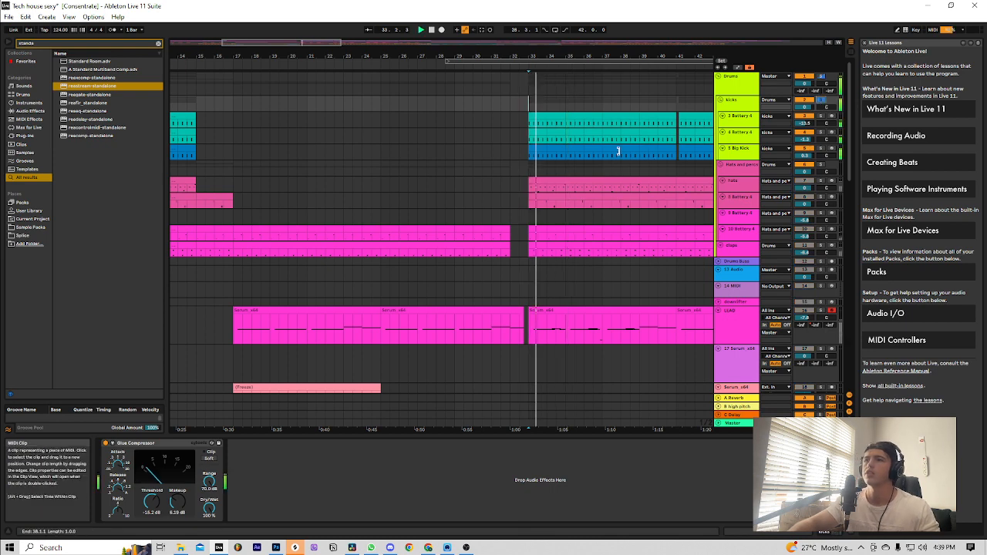
# - Examine the kyle watson house kick in the 5 Big Kick track's plug-in
pyautogui.click(738, 149)
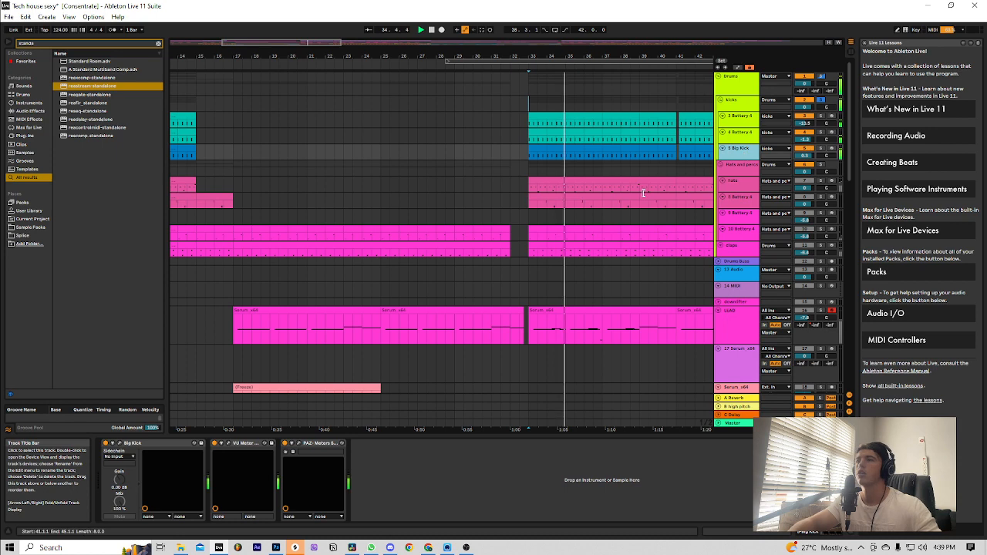
pyautogui.click(125, 444)
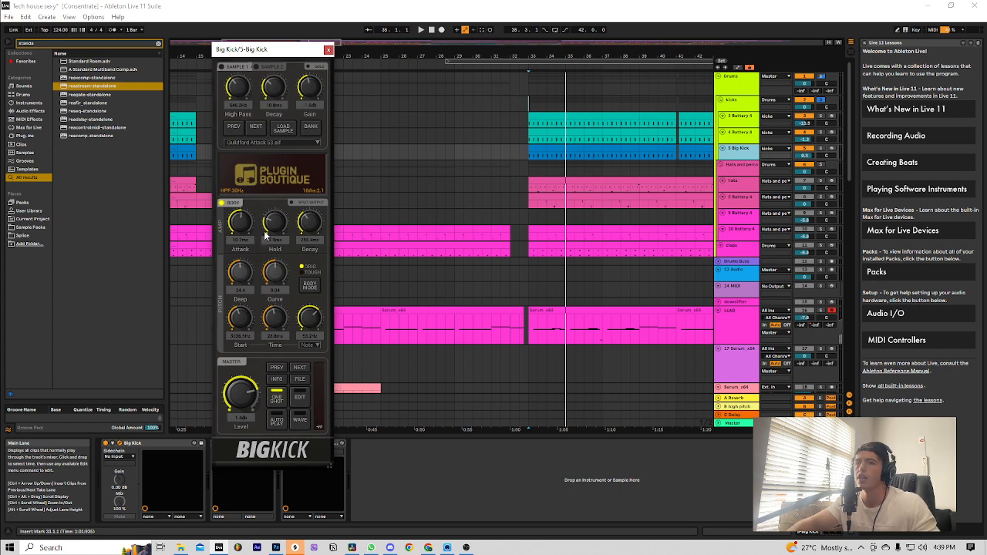
pyautogui.click(329, 50)
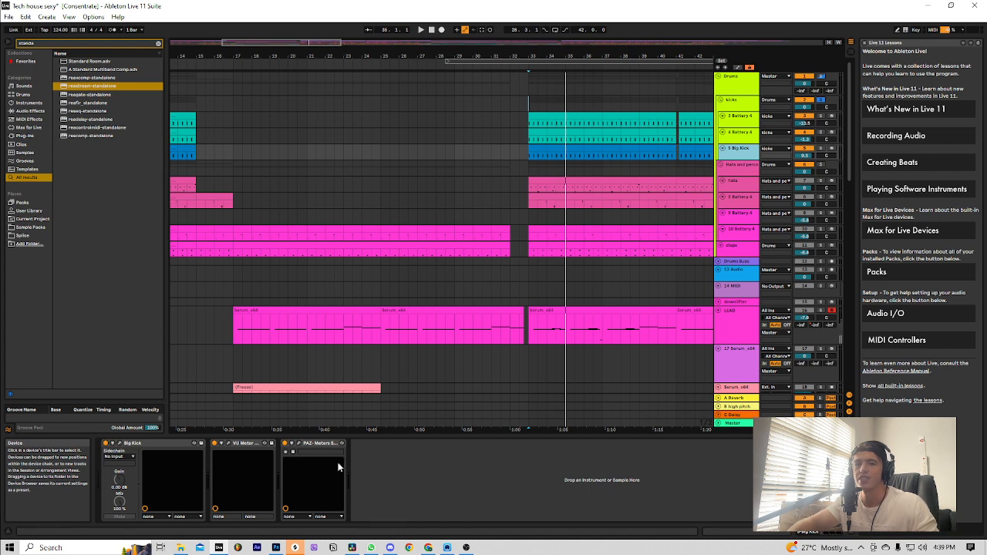
pyautogui.click(119, 443)
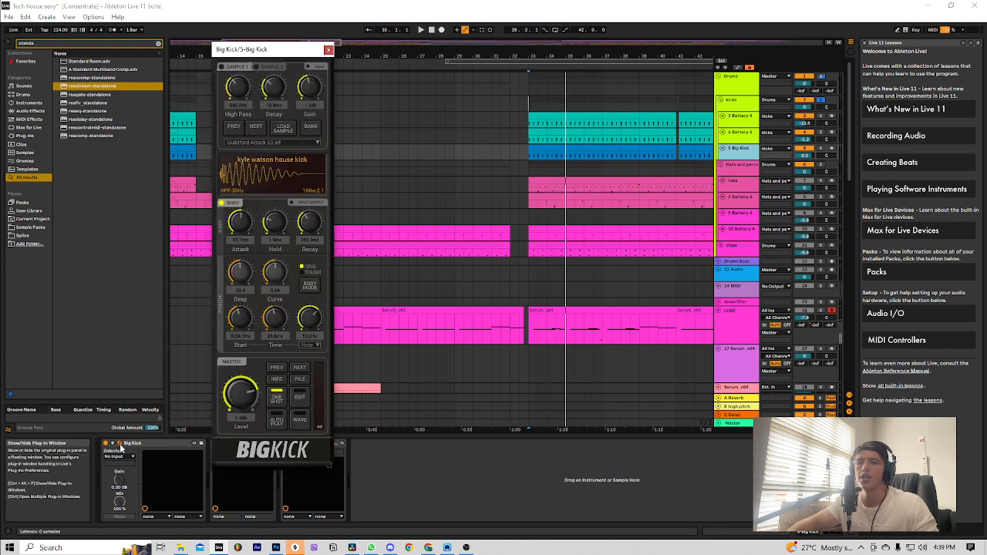
# - Compare the kick layers from bar 33 by soloing 5 Big Kick, 4 Battery 4, 3 Battery 4 and the whole kicks group
pyautogui.click(820, 150)
pyautogui.press('space')
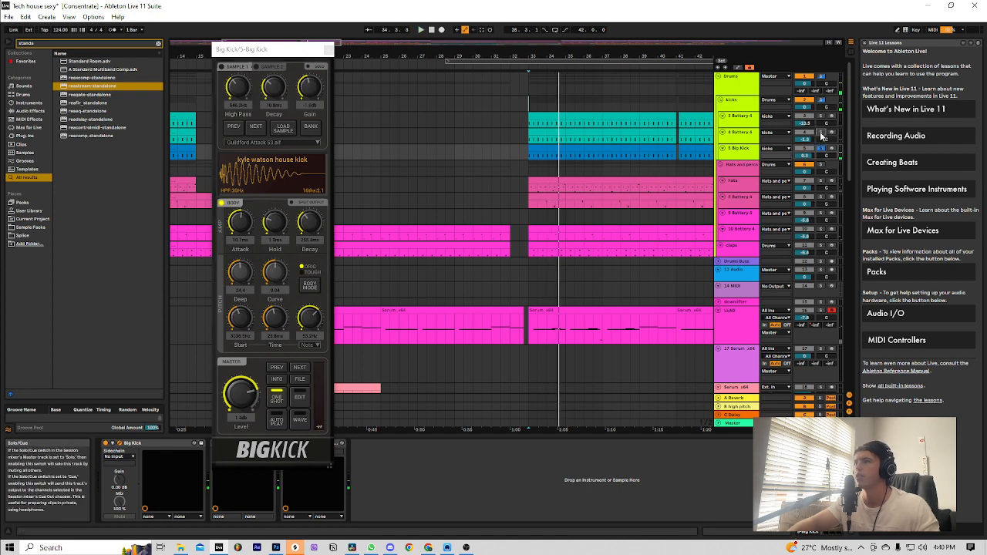
pyautogui.click(820, 132)
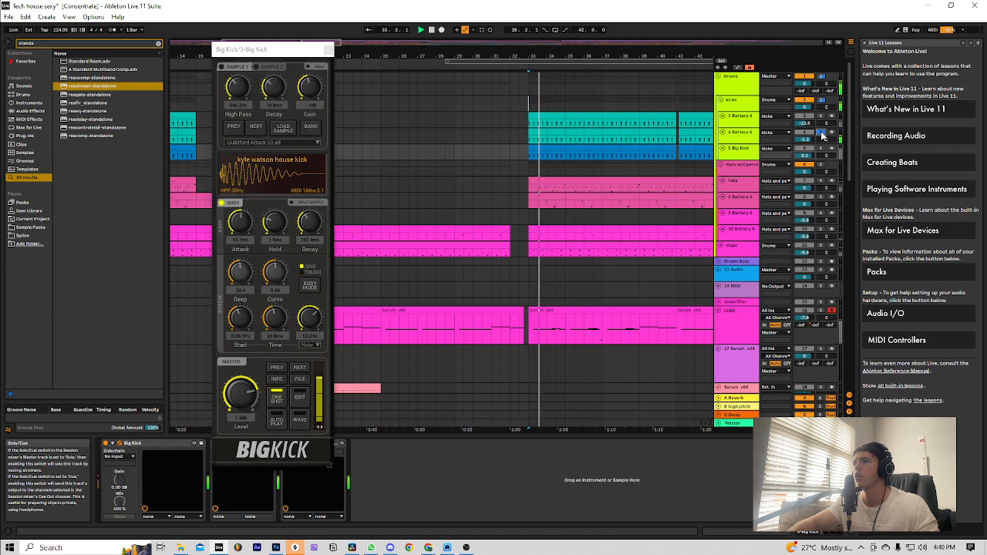
pyautogui.click(822, 116)
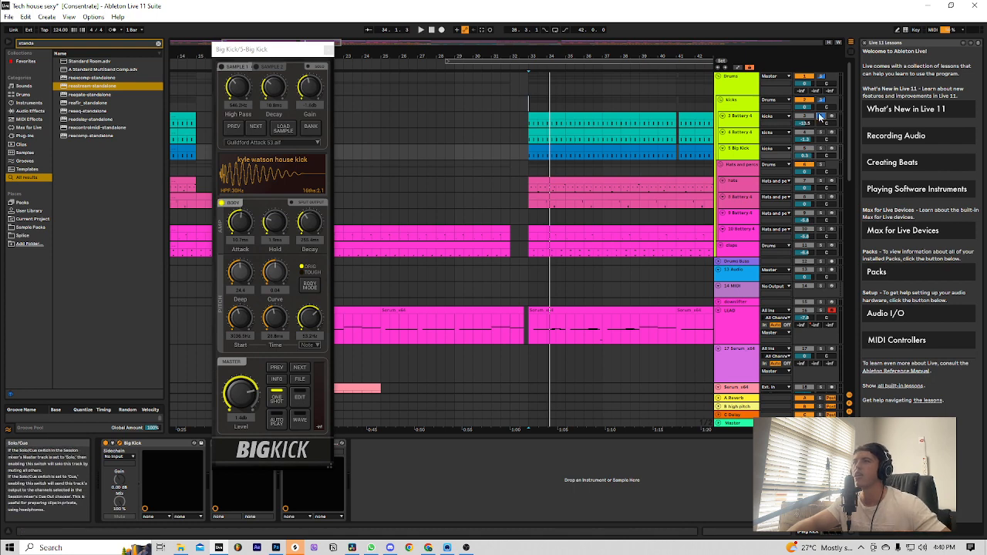
pyautogui.press('space')
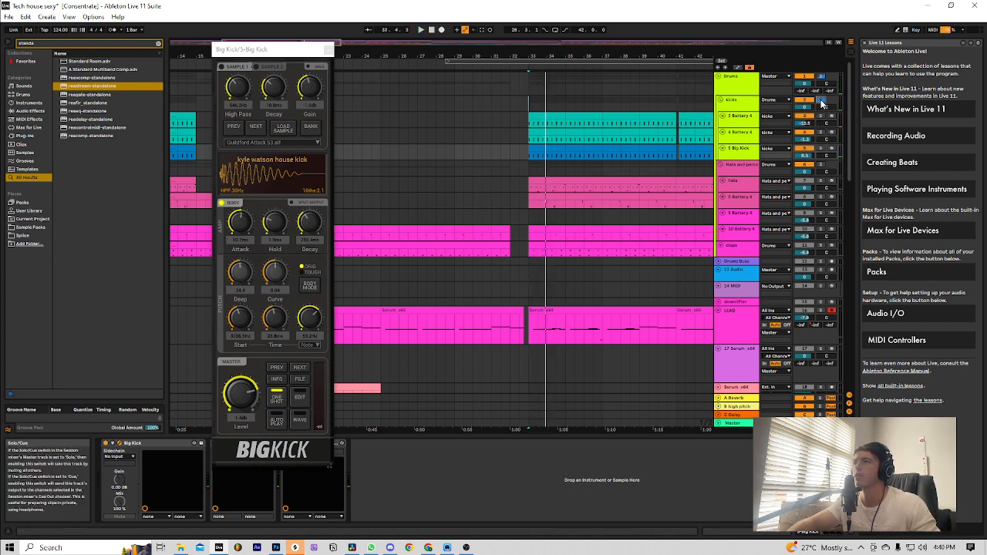
# - Play the soloed Hats and percs group from bar 33, and close the Big Kick plug-in window
pyautogui.press('space')
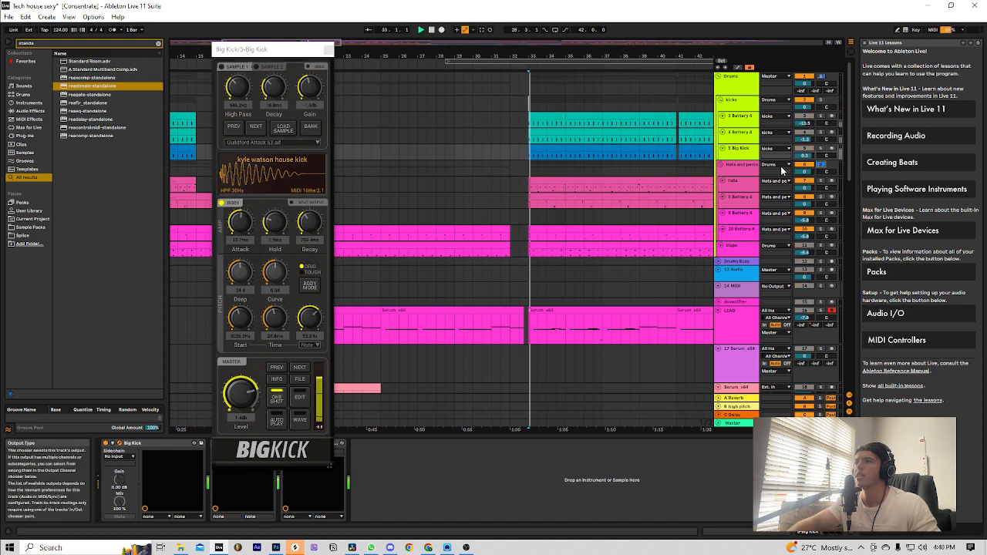
pyautogui.press('space')
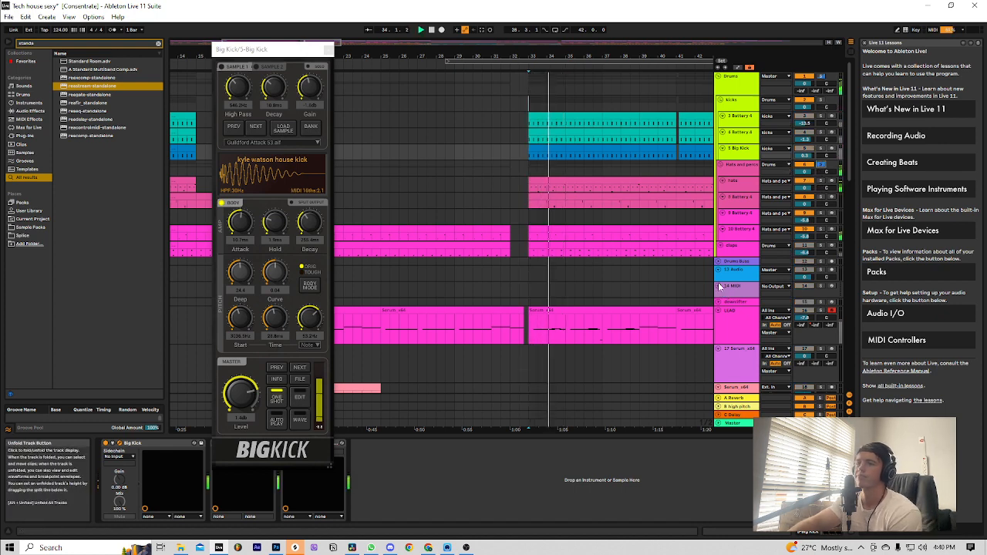
pyautogui.scroll(-3, 646, 264)
pyautogui.scroll(3, 647, 263)
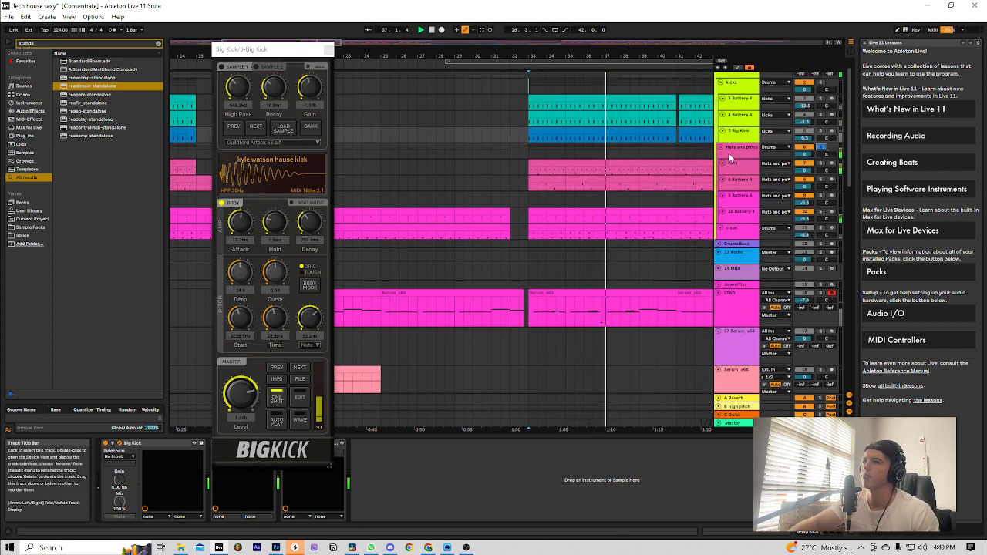
pyautogui.click(328, 49)
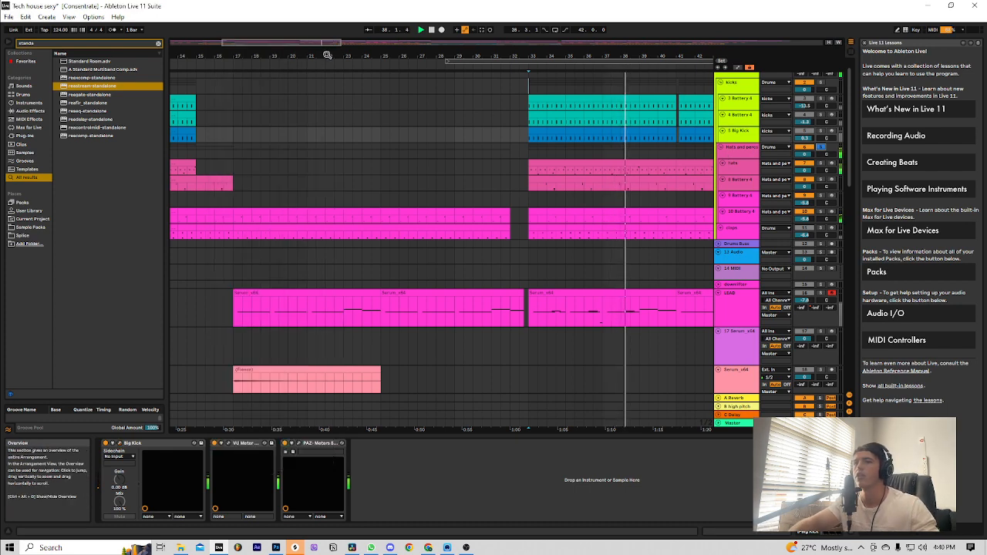
# - Inspect RVox Stereo on the Hats and percs group, and compare the sound with RVox Stereo and OneKnob each bypassed and re-enabled
pyautogui.click(740, 148)
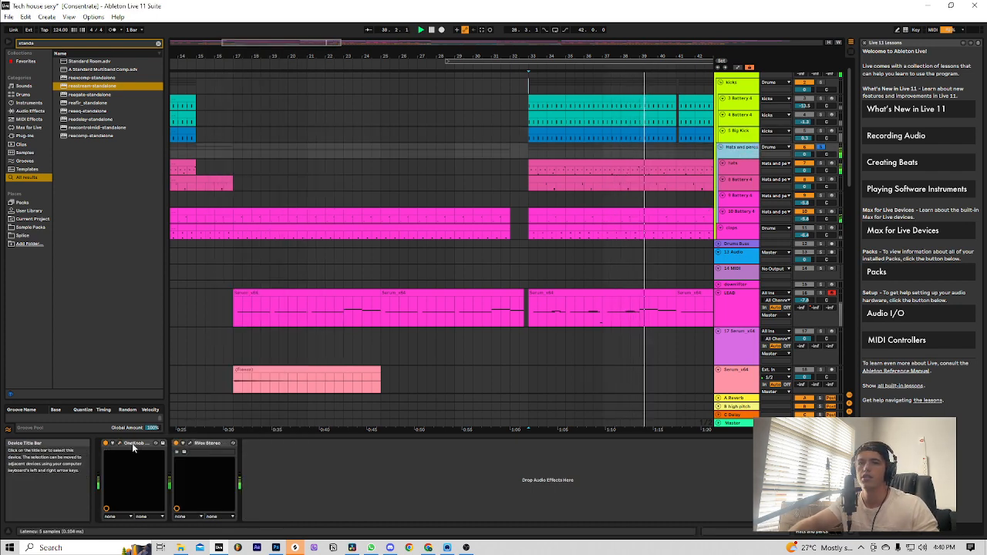
pyautogui.click(191, 444)
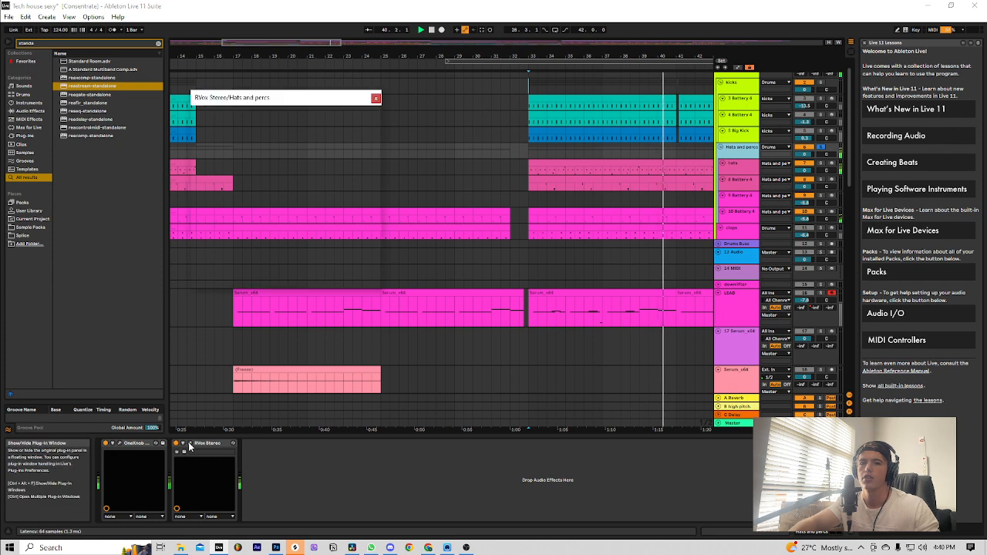
pyautogui.moveTo(285, 185); pyautogui.dragTo(284, 192)
pyautogui.click(375, 98)
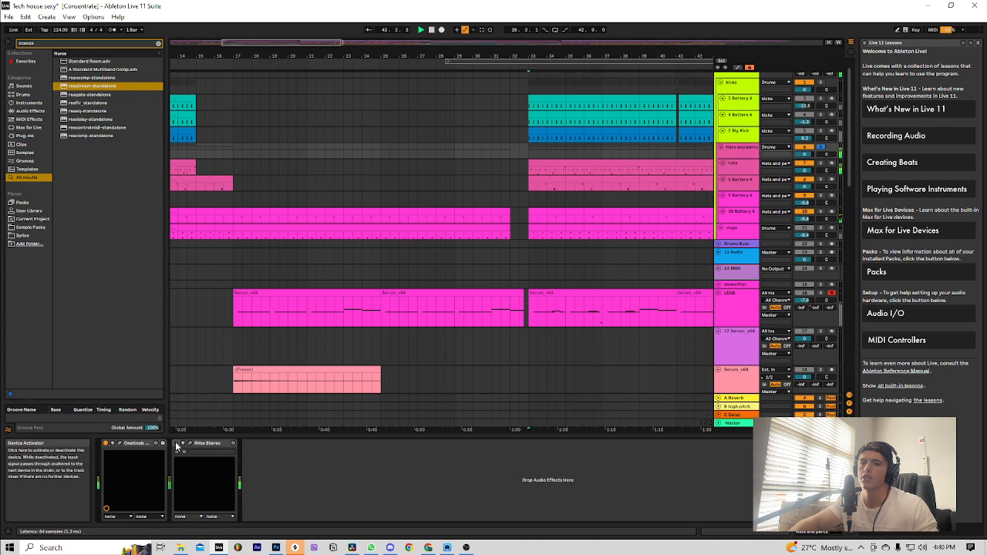
pyautogui.click(109, 444)
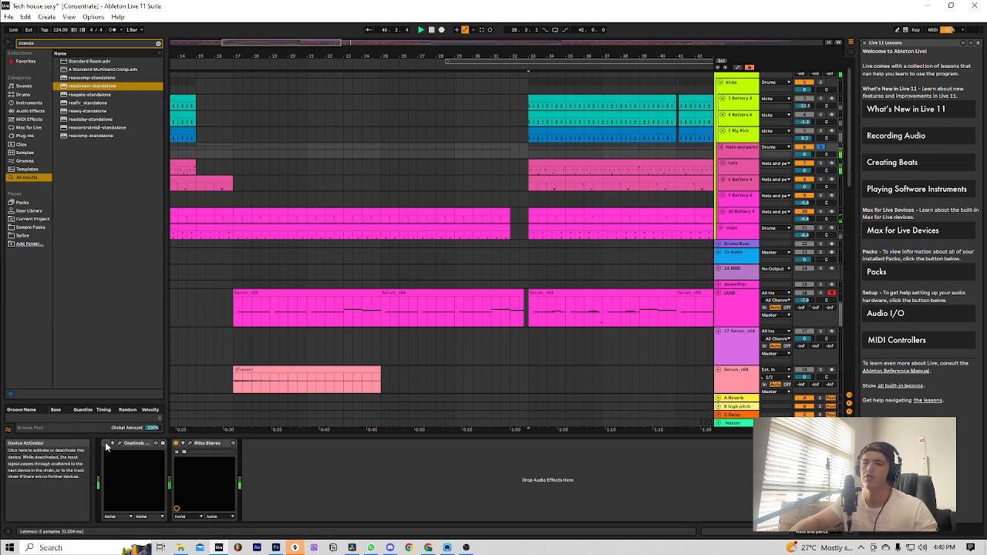
pyautogui.click(107, 444)
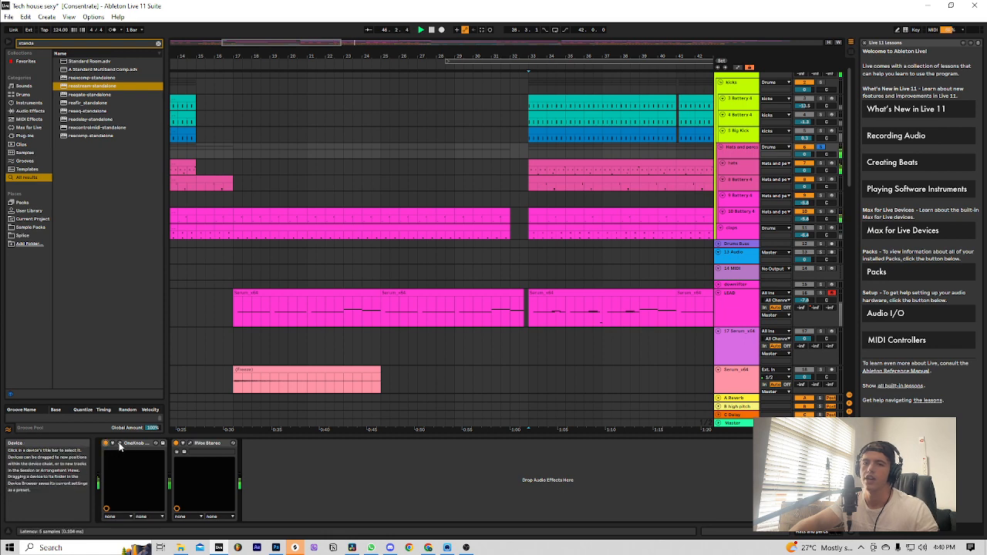
# - Compare the Hats and percs group with OneKnob bypassed and re-enabled, and unsolo the group
pyautogui.click(120, 445)
pyautogui.click(117, 445)
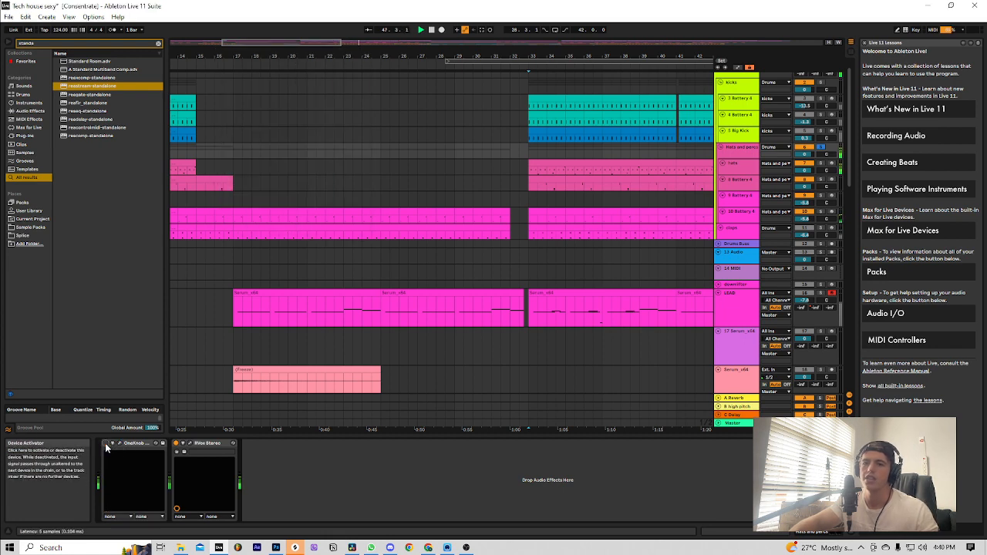
pyautogui.click(106, 444)
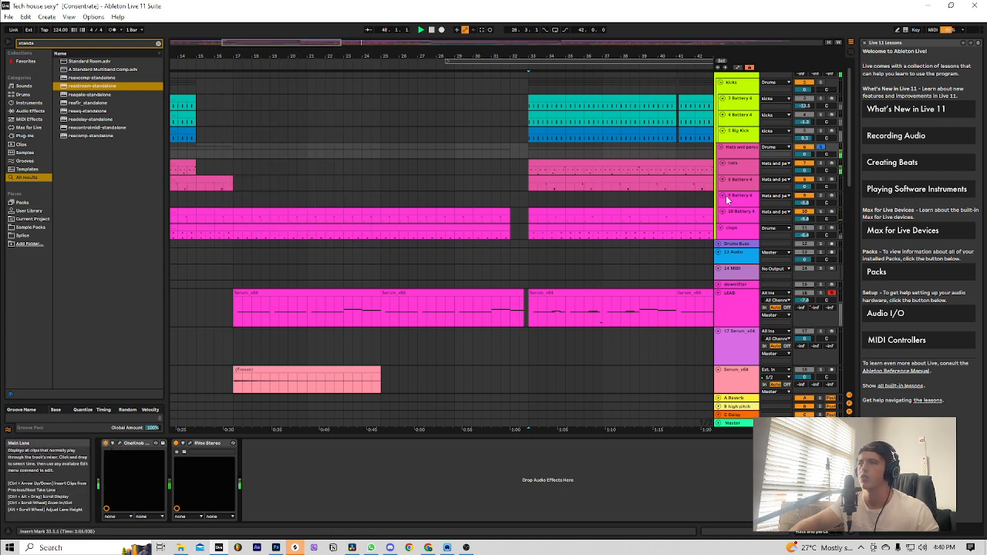
pyautogui.click(821, 147)
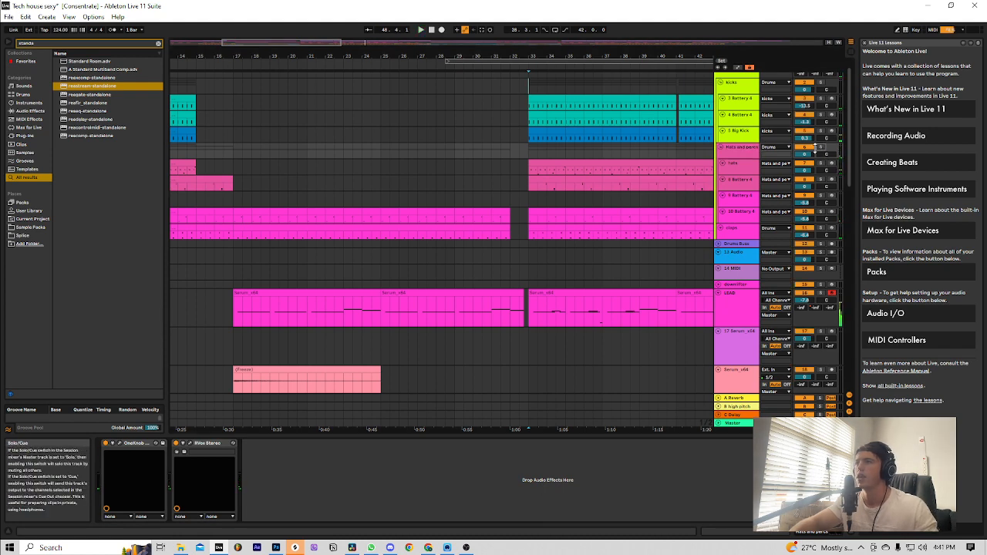
# - Play the full mix from bar 33 and review the arrangement's tracks from the drums down to the basses group
pyautogui.scroll(-3, 654, 213)
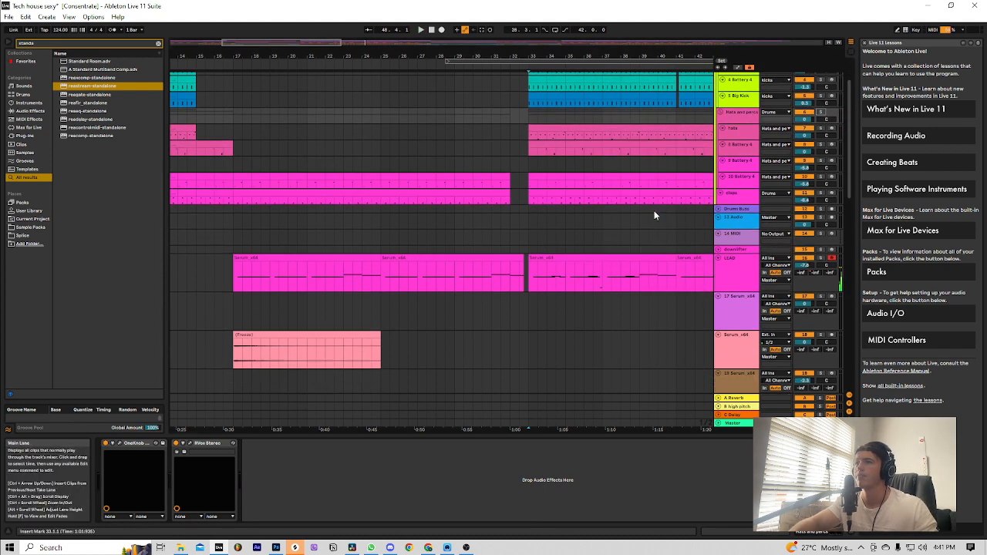
pyautogui.scroll(3, 653, 215)
pyautogui.scroll(-6, 654, 210)
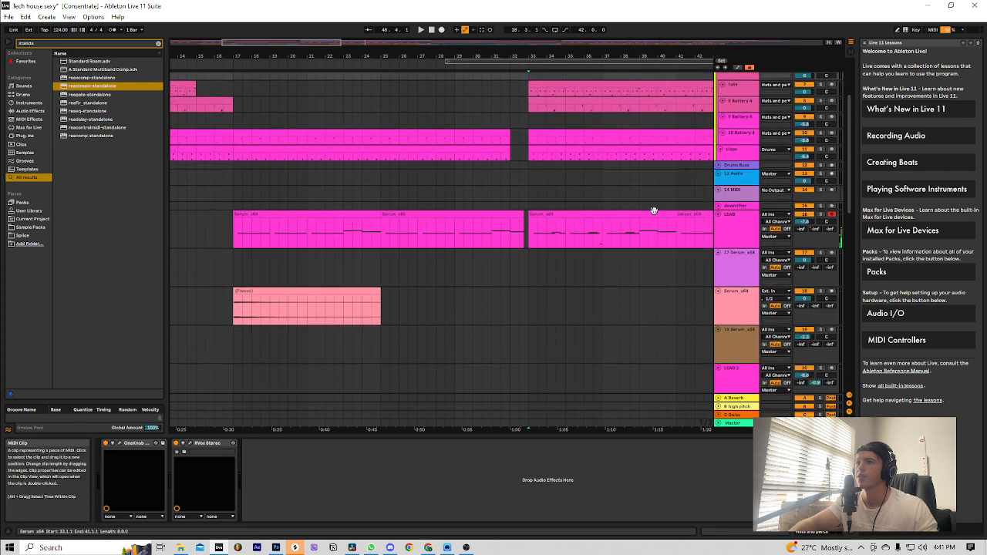
pyautogui.scroll(5, 654, 210)
pyautogui.press('space')
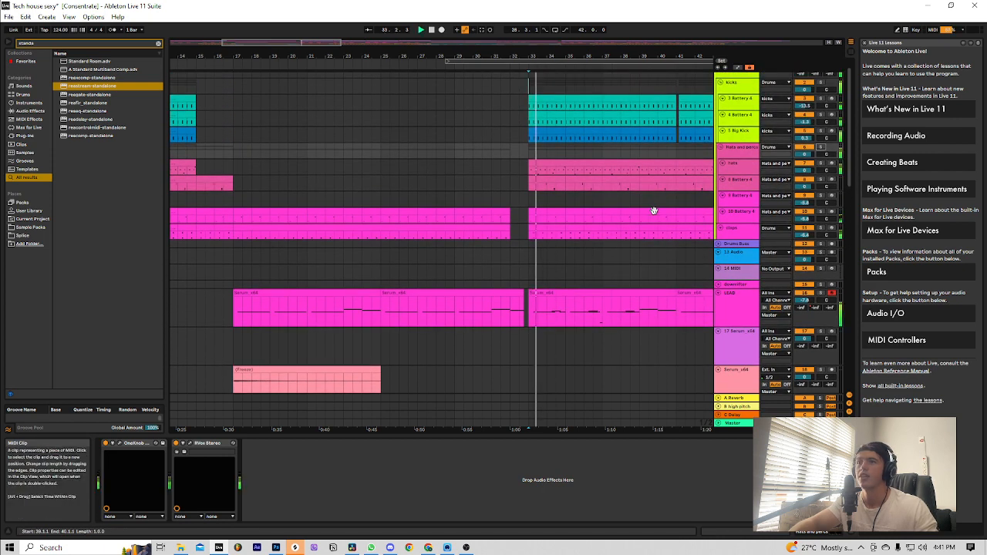
pyautogui.scroll(-1, 654, 211)
pyautogui.scroll(2, 660, 252)
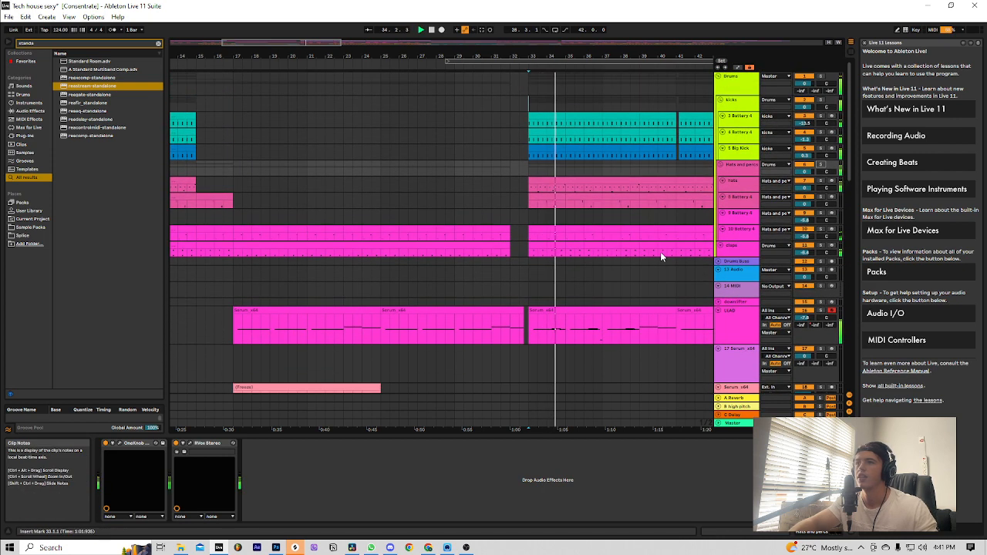
pyautogui.scroll(-4, 691, 289)
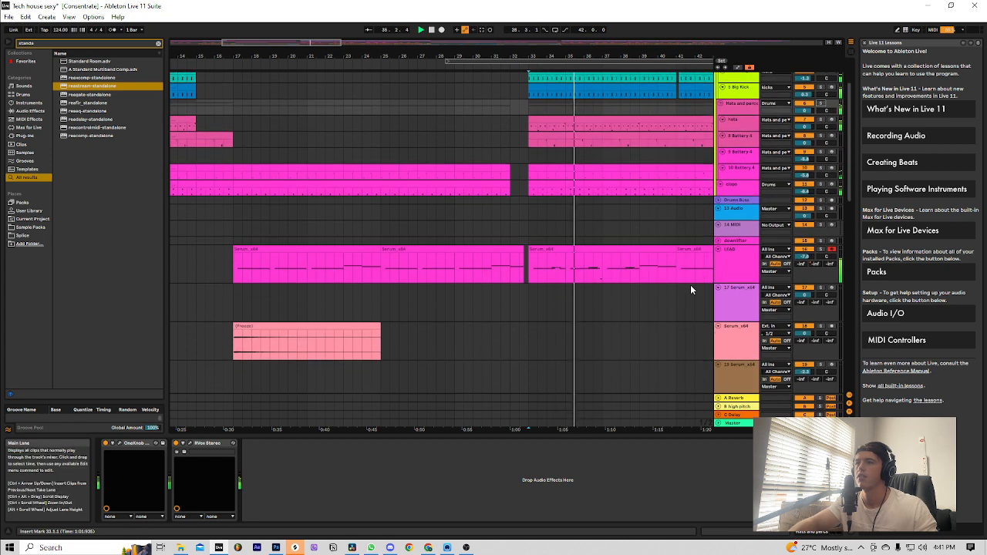
pyautogui.scroll(-4, 690, 285)
pyautogui.scroll(-10, 627, 281)
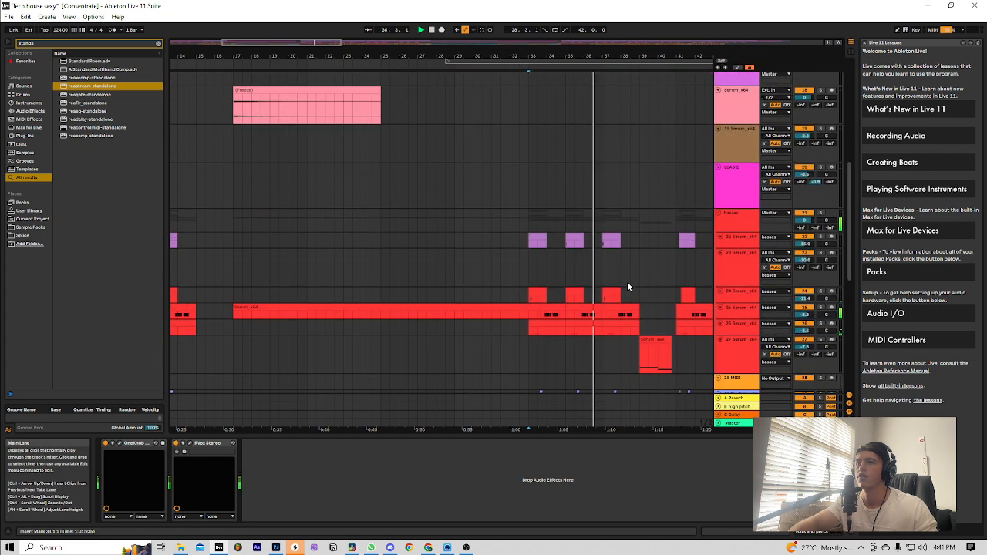
pyautogui.scroll(-3, 628, 236)
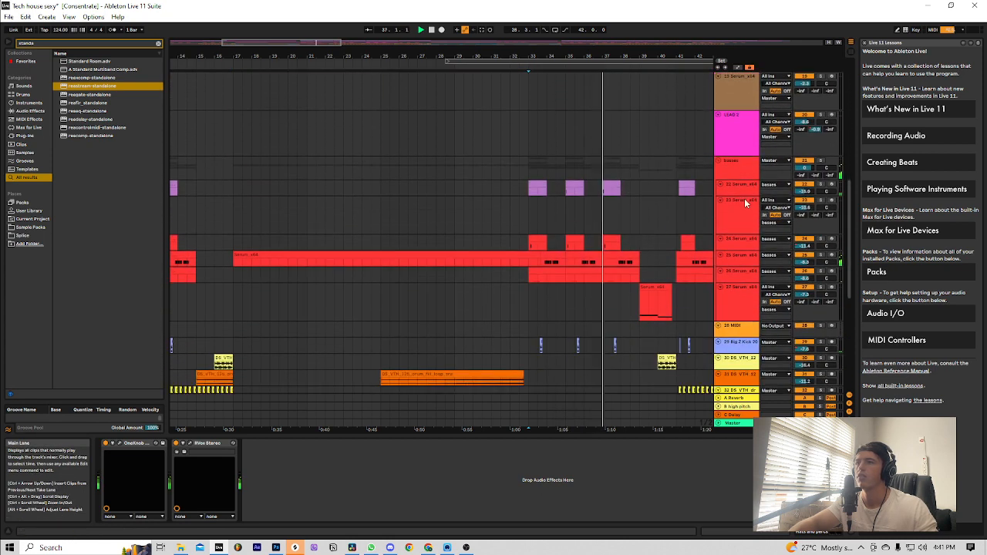
# - Listen to the soloed basses group, add the kicks group to the solo, and play both from bar 33
pyautogui.click(820, 161)
pyautogui.press('space')
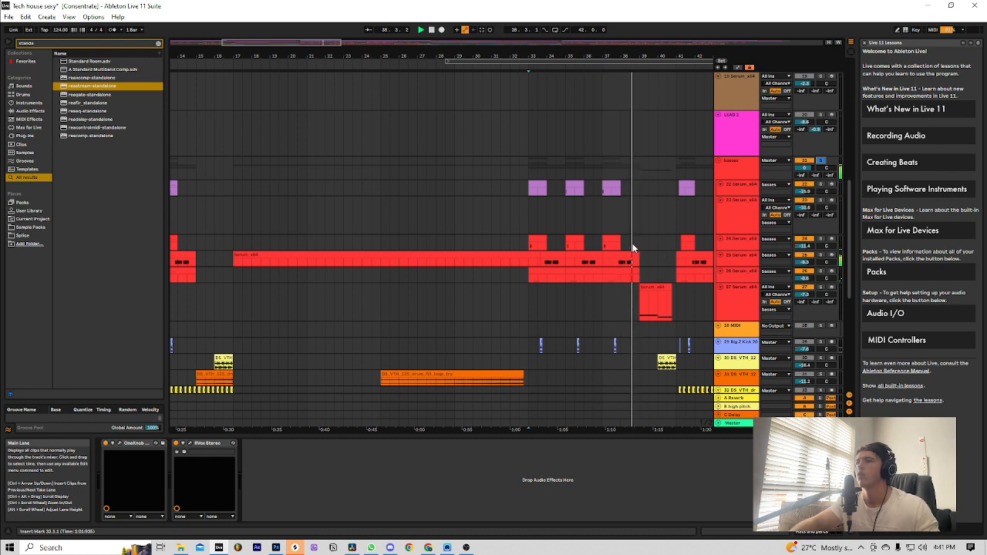
pyautogui.scroll(4, 668, 170)
pyautogui.scroll(6, 667, 173)
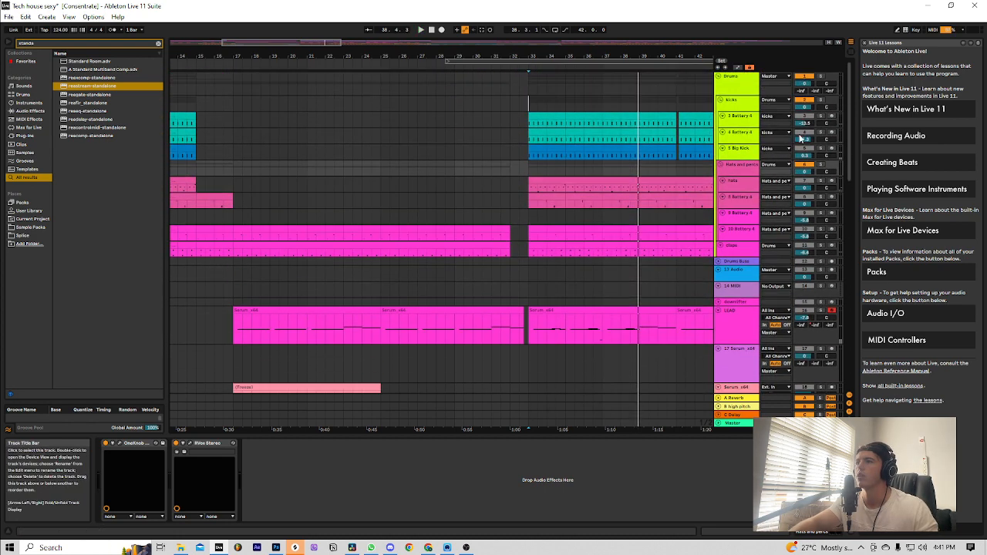
pyautogui.click(821, 101)
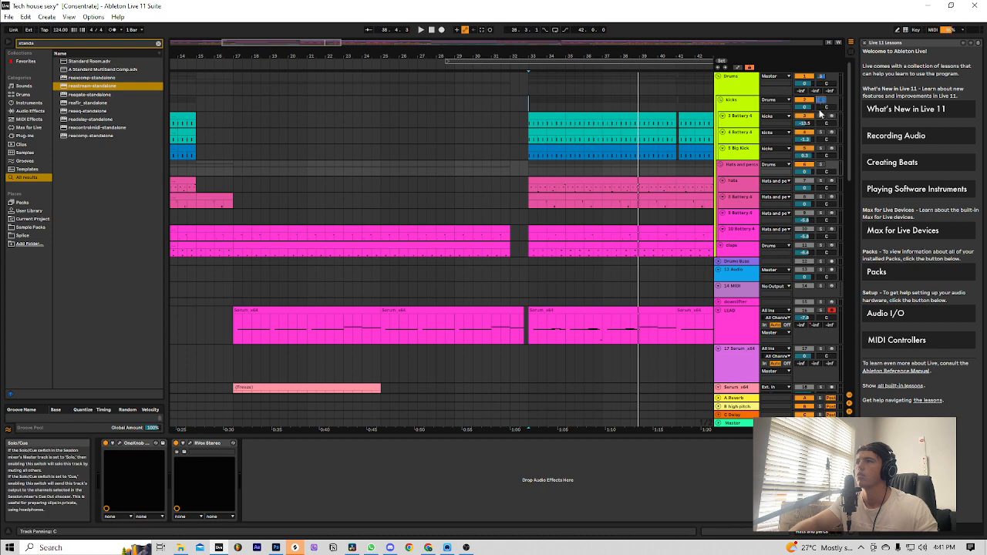
pyautogui.press('space')
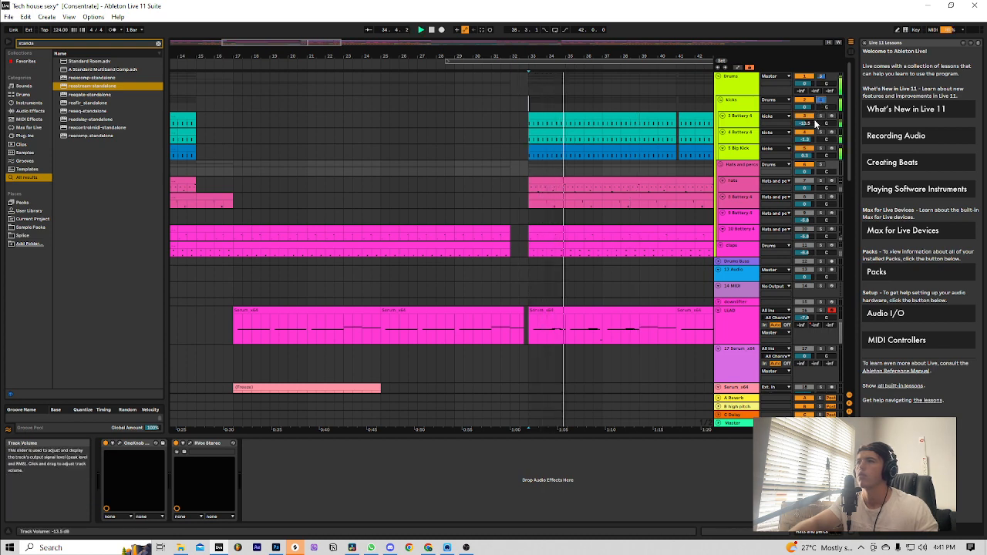
# - Add the Hats and percs group and the claps track to the soloed kicks and basses, and listen to the combination
pyautogui.keyDown('ctrl'); pyautogui.click(820, 165); pyautogui.keyUp('ctrl')
pyautogui.scroll(-3, 754, 197)
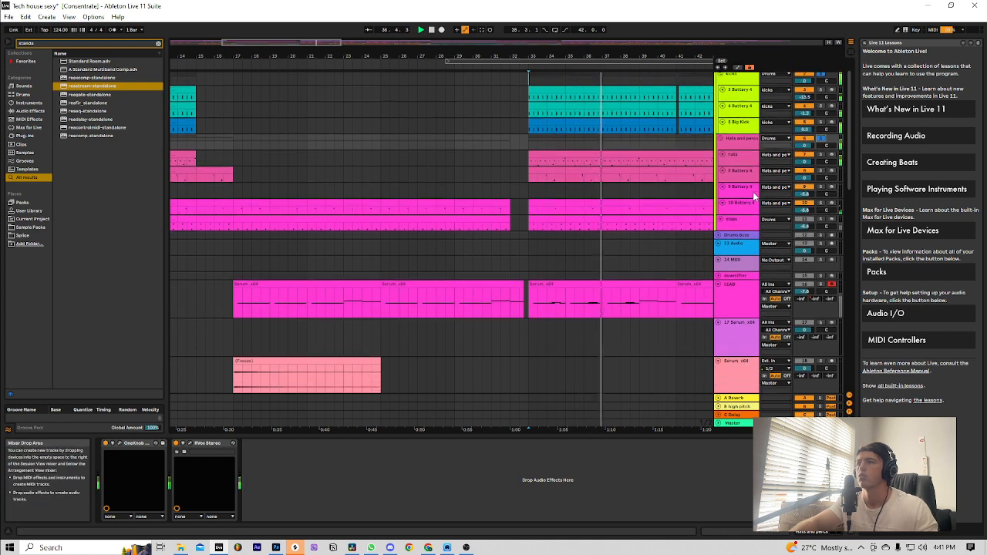
pyautogui.scroll(1, 754, 196)
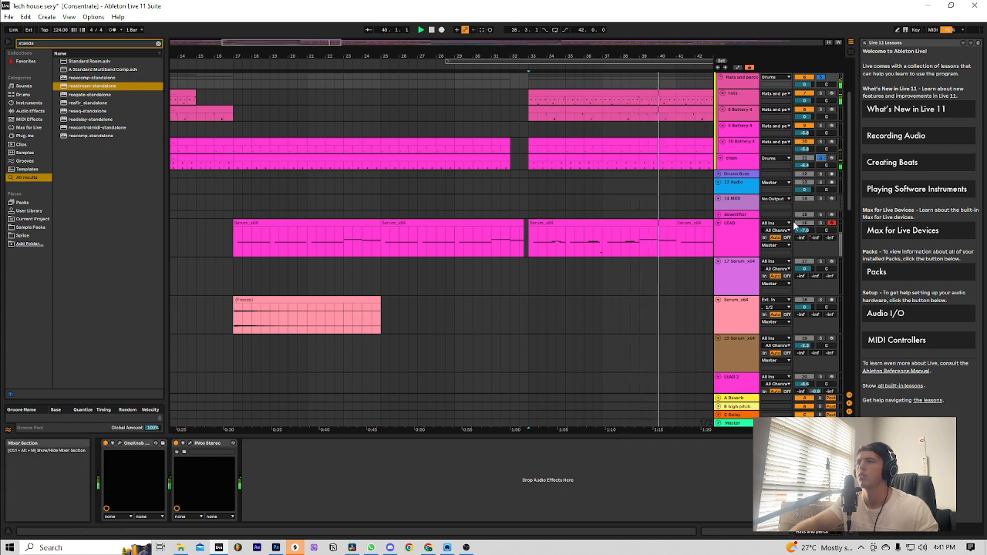
pyautogui.scroll(-3, 793, 222)
pyautogui.scroll(-1, 792, 220)
pyautogui.scroll(4, 793, 220)
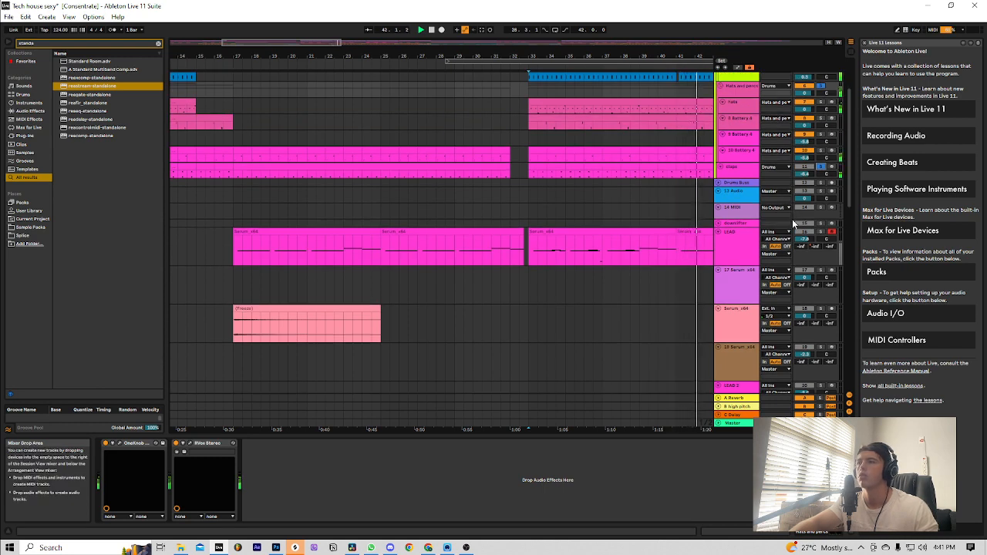
pyautogui.press('space')
pyautogui.keyDown('ctrl'); pyautogui.click(819, 169); pyautogui.keyUp('ctrl')
# - Solo only the basses group and play it from the 22 Serum_x64 clip at bar 33
pyautogui.scroll(-3, 807, 210)
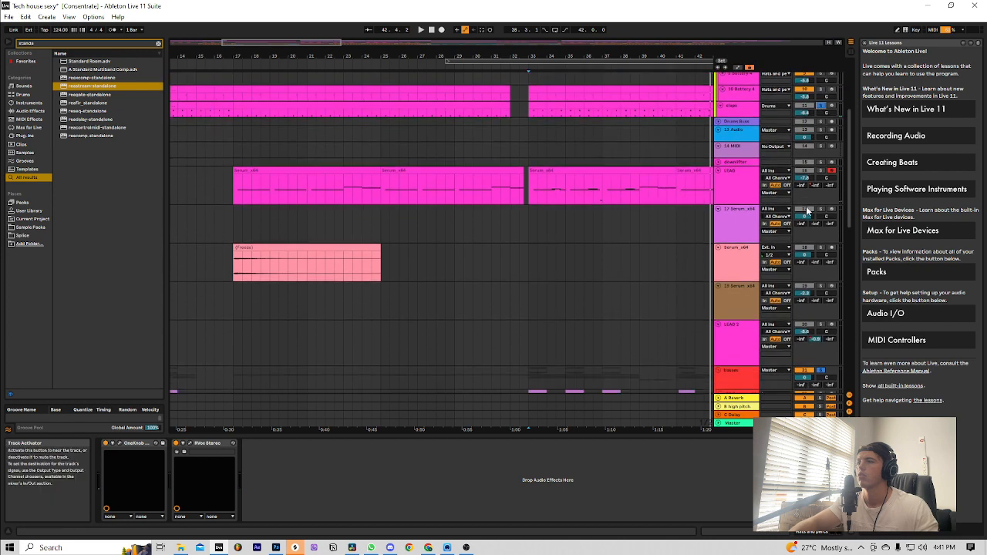
pyautogui.scroll(-8, 806, 210)
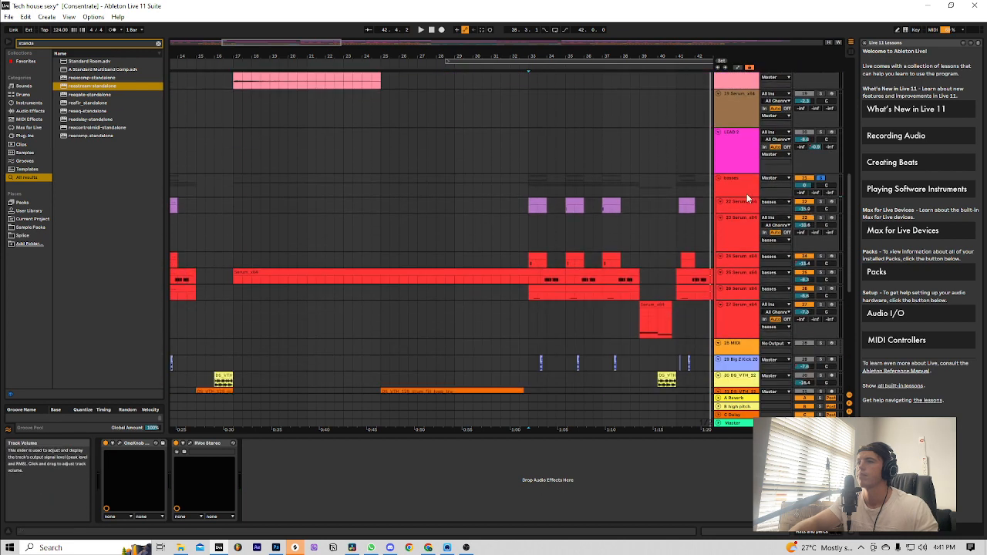
pyautogui.click(546, 206)
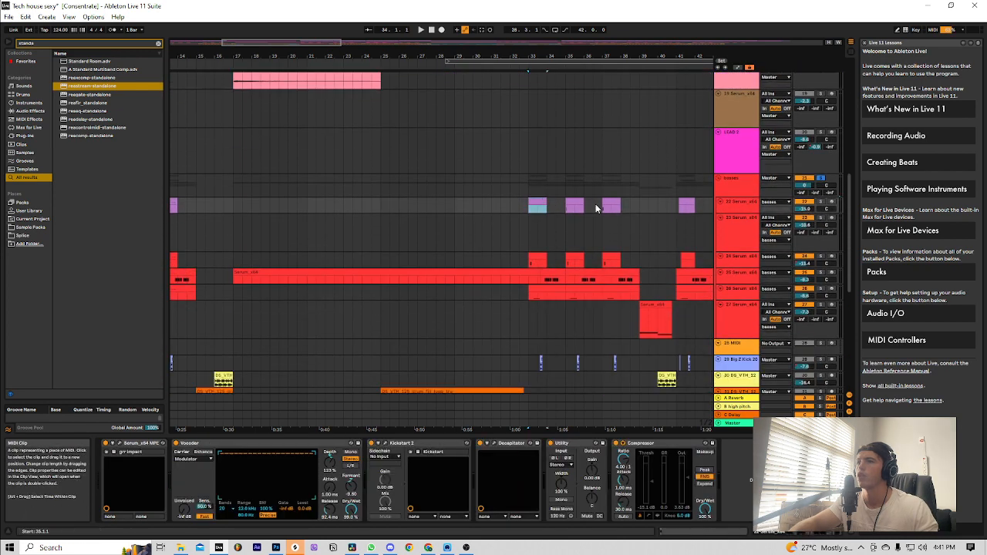
pyautogui.click(822, 179)
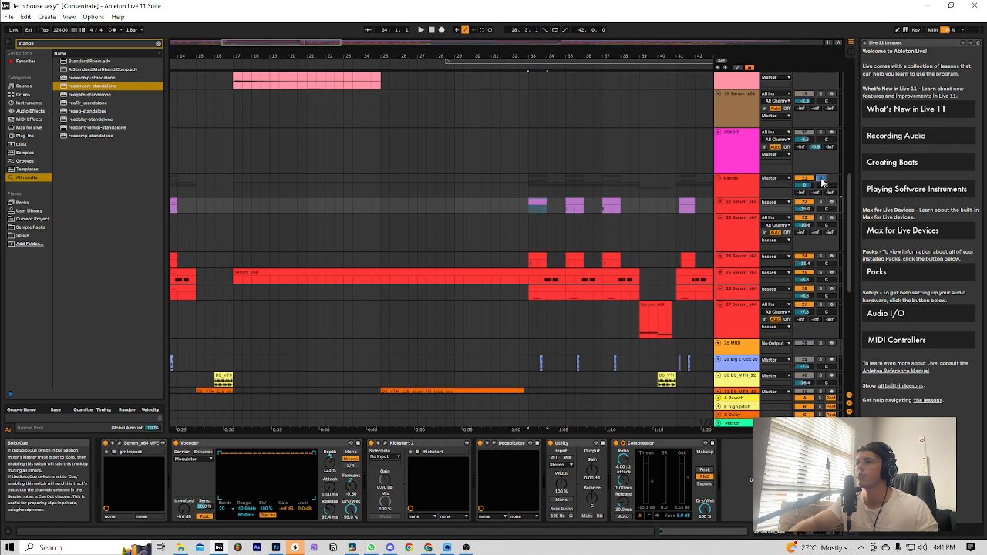
pyautogui.click(540, 202)
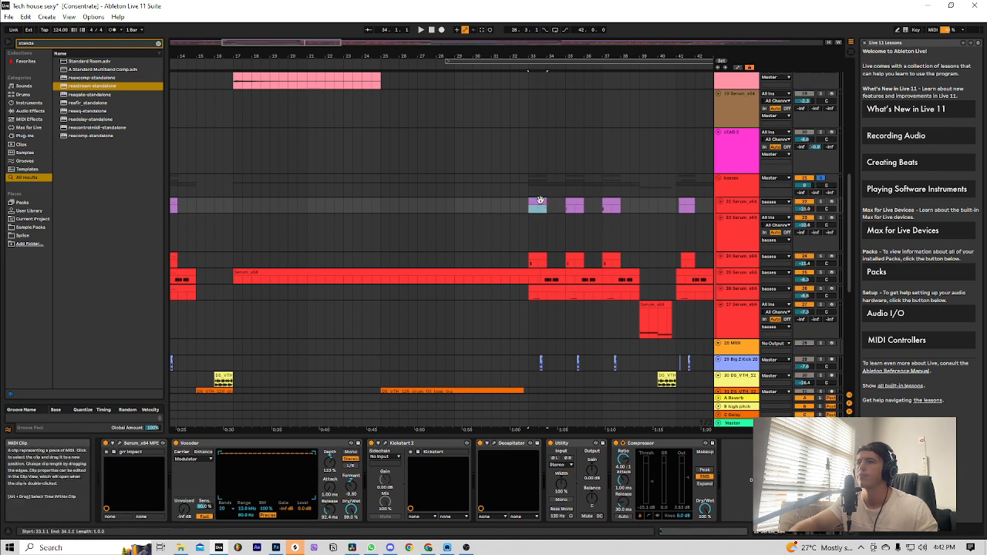
pyautogui.press('space')
pyautogui.press('space')
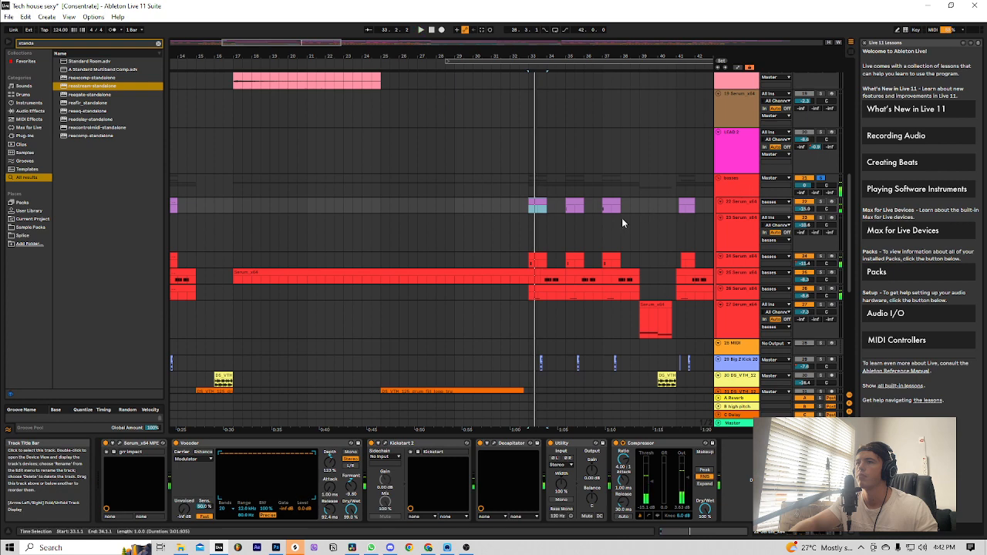
# - Solo the 22 Serum_x64 track, play its sound from bar 33, and select its clip there
pyautogui.scroll(-3, 567, 291)
pyautogui.scroll(2, 586, 277)
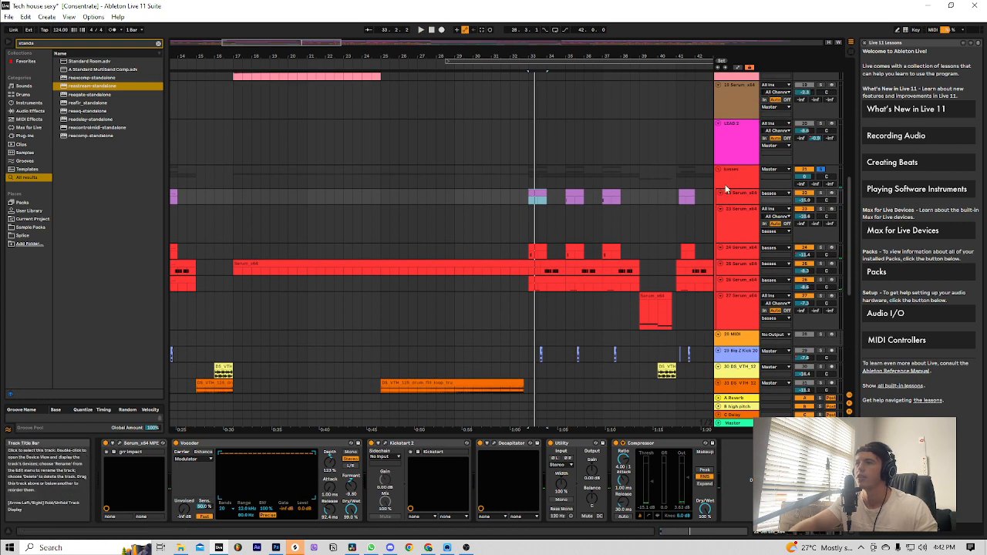
pyautogui.scroll(6, 522, 200)
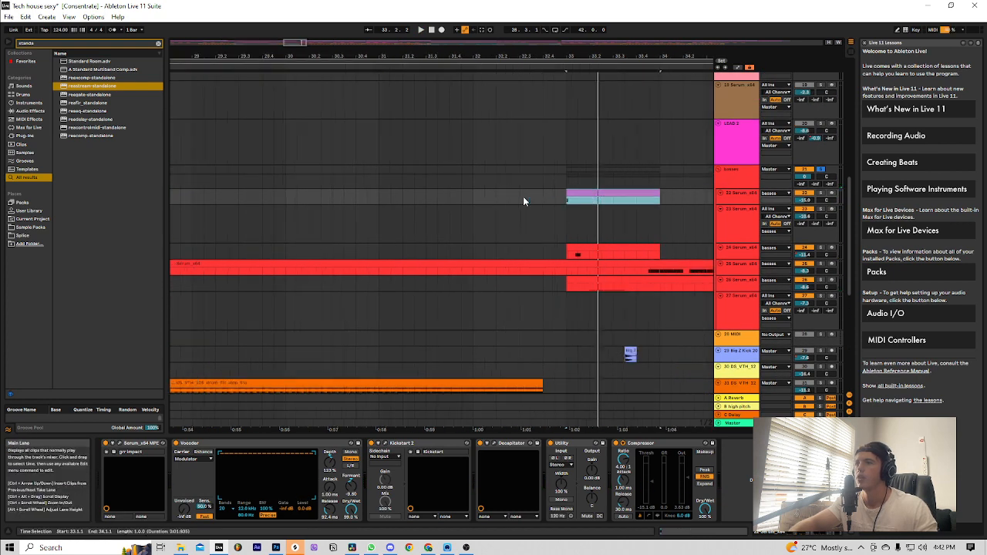
pyautogui.click(628, 202)
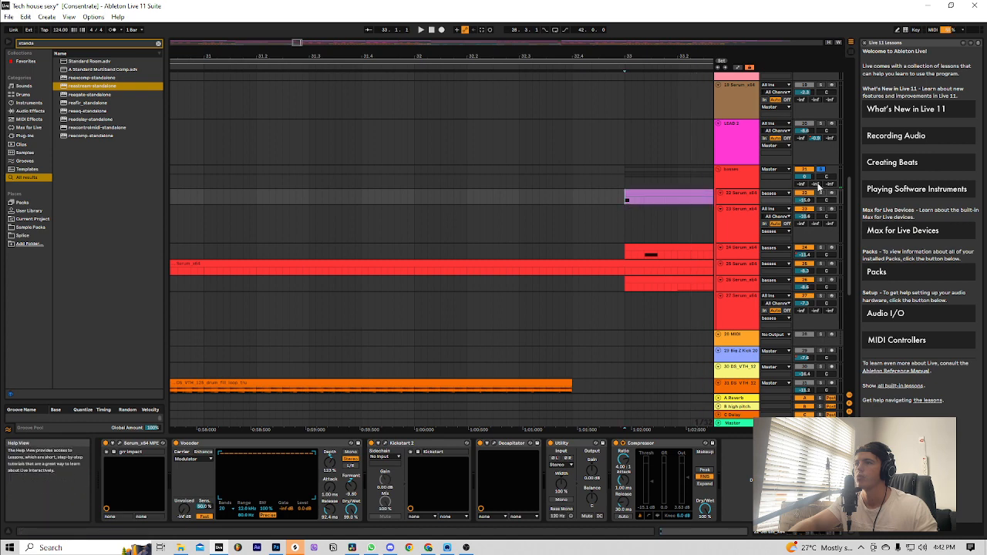
pyautogui.press('space')
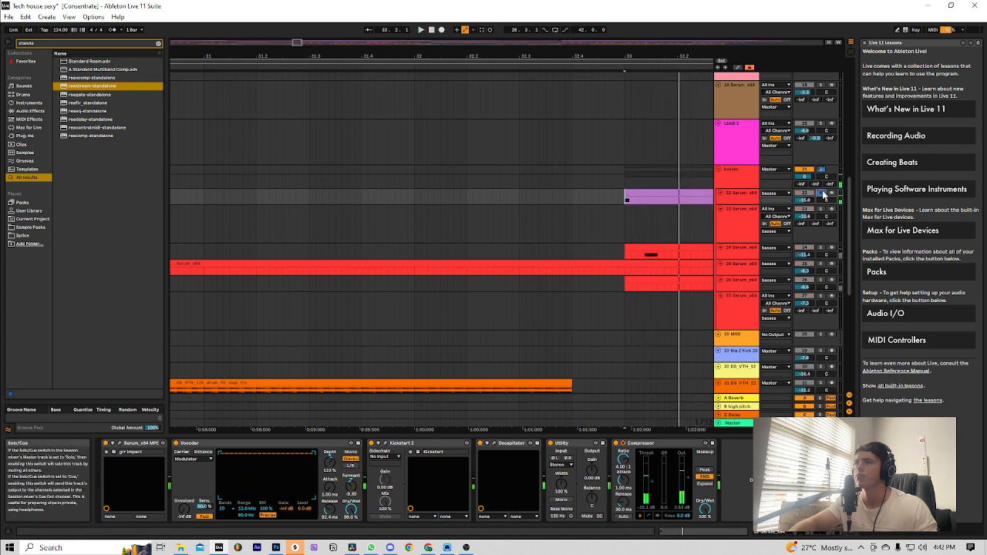
pyautogui.click(667, 191)
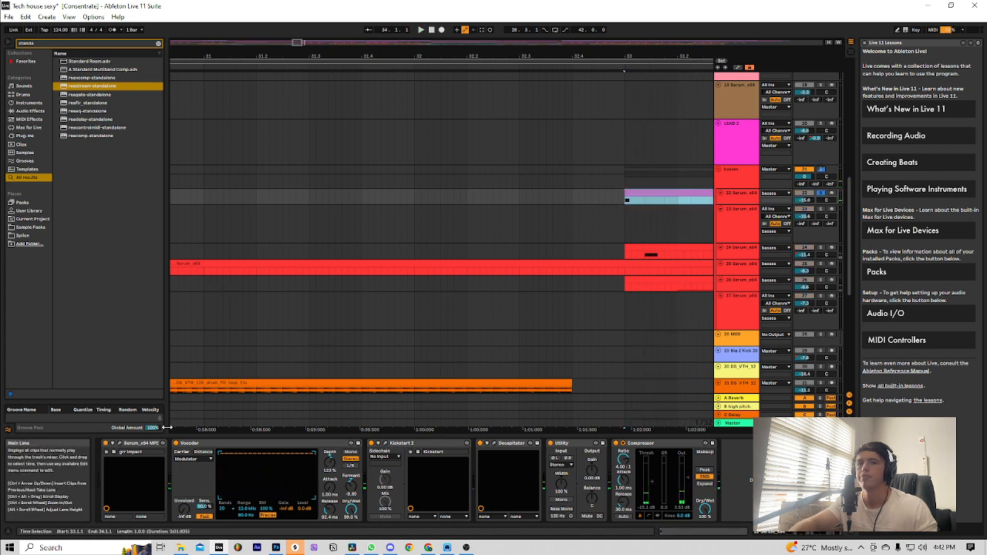
# - Inspect the grr impact preset in Serum on track 22, and compare its sound with the Distortion effect off and on
pyautogui.click(121, 445)
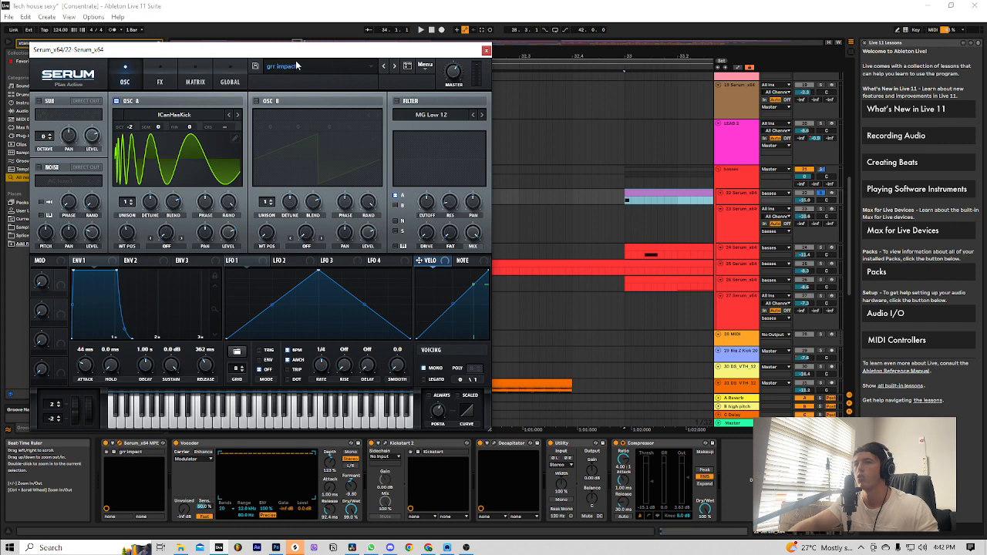
pyautogui.click(162, 77)
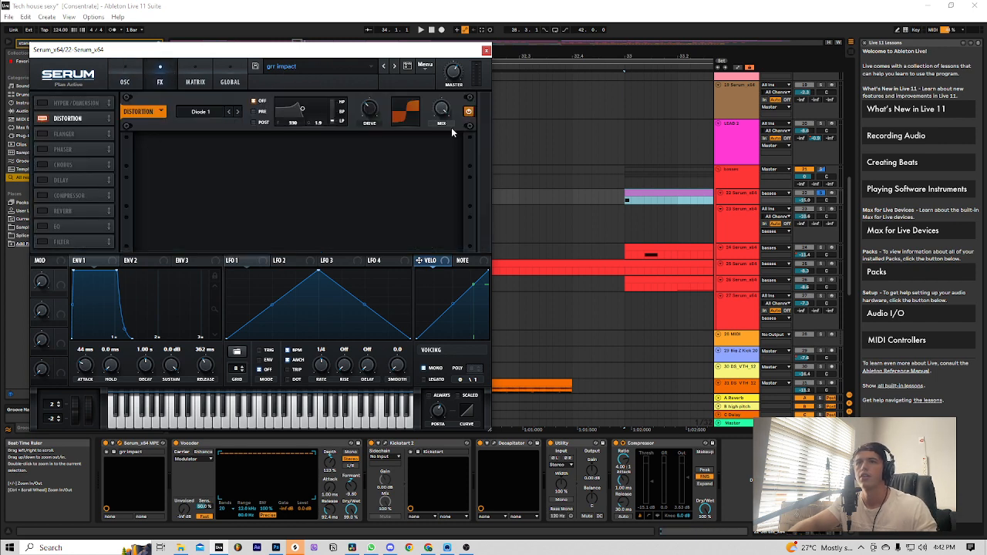
pyautogui.press('space')
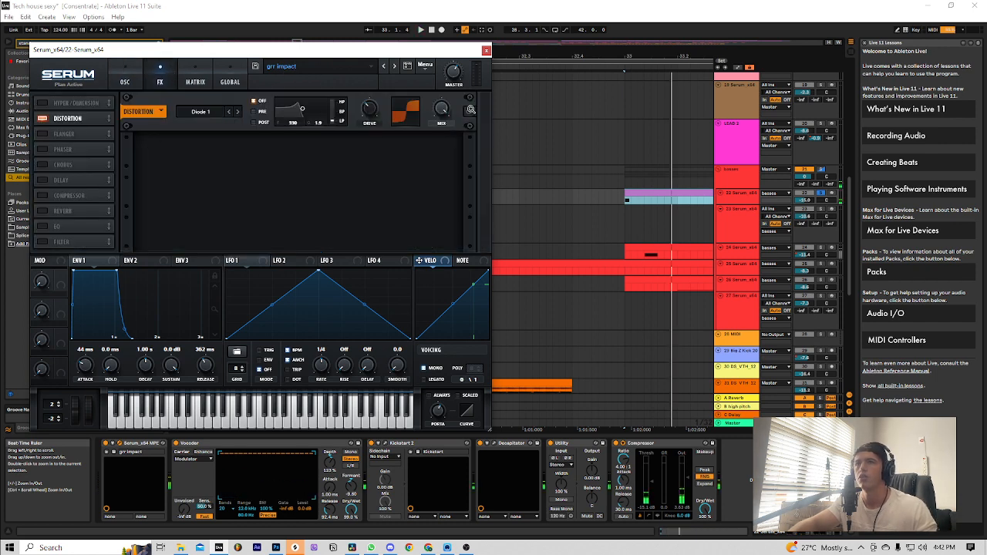
pyautogui.press('space')
pyautogui.click(470, 113)
pyautogui.press('space')
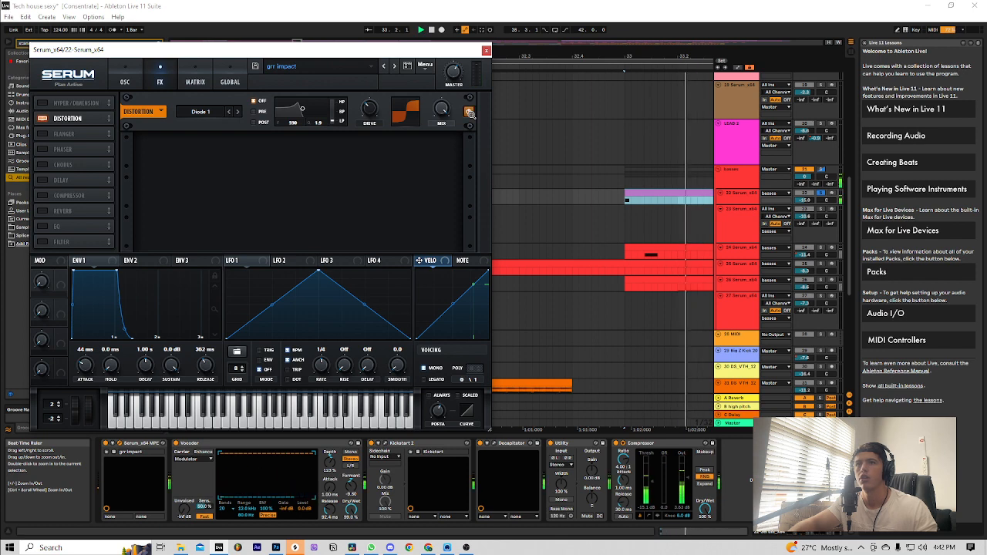
pyautogui.press('space')
pyautogui.click(486, 52)
pyautogui.click(486, 52)
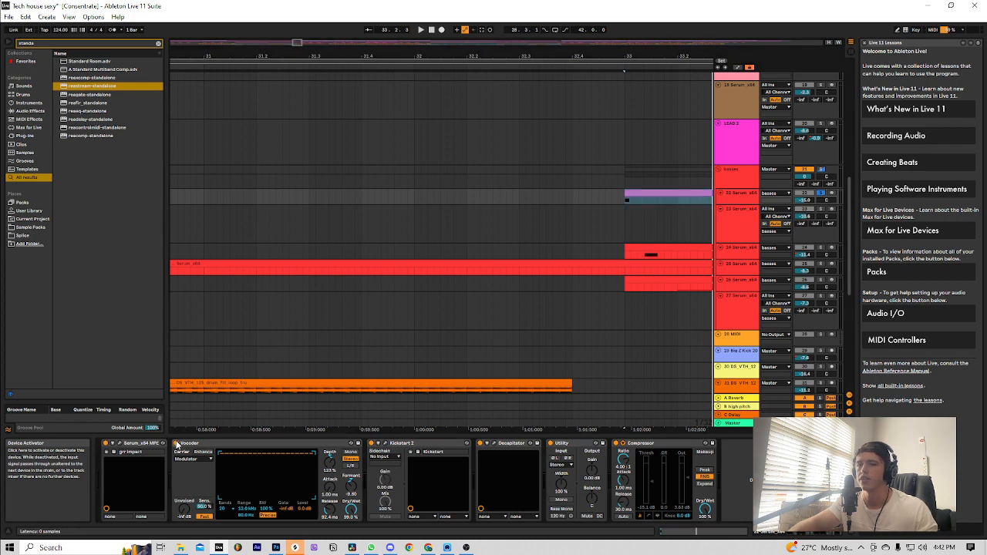
# - Compare the 22 Serum_x64 sound with the Vocoder bypassed and re-enabled, and toggle the Compressor to check its effect
pyautogui.click(177, 445)
pyautogui.press('space')
pyautogui.click(177, 445)
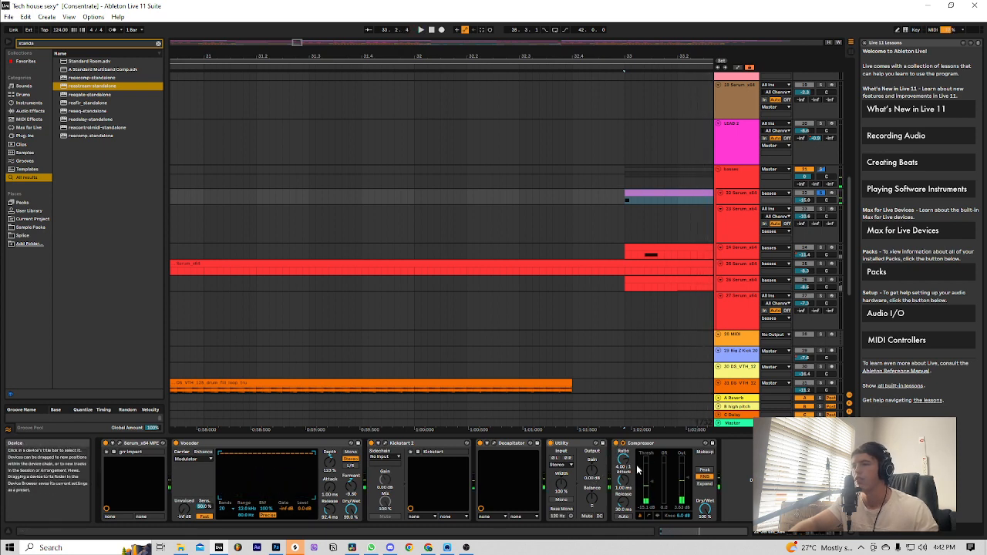
pyautogui.click(617, 445)
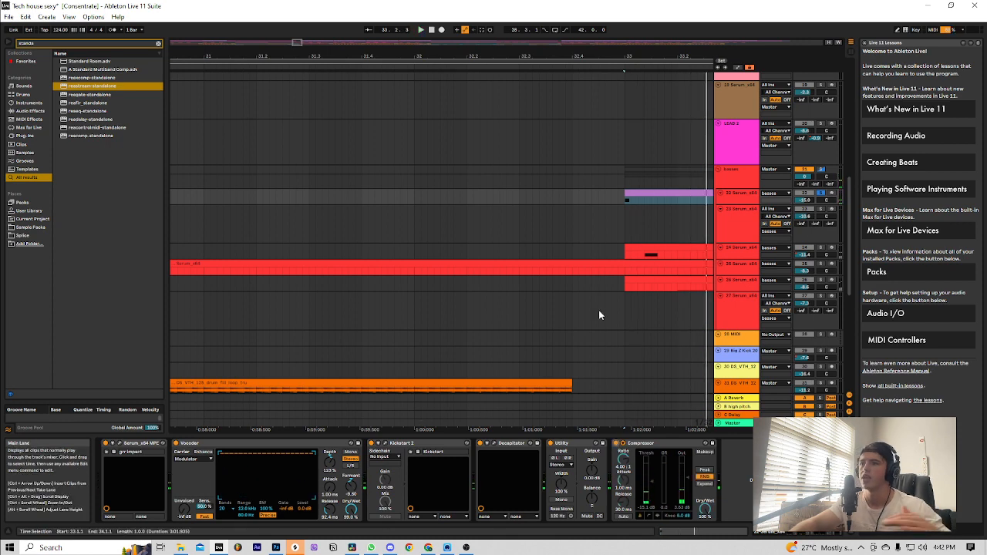
# - Solo the 24 Serum_x64 track in place of track 22 and play its sound from bar 33
pyautogui.scroll(-2, 741, 216)
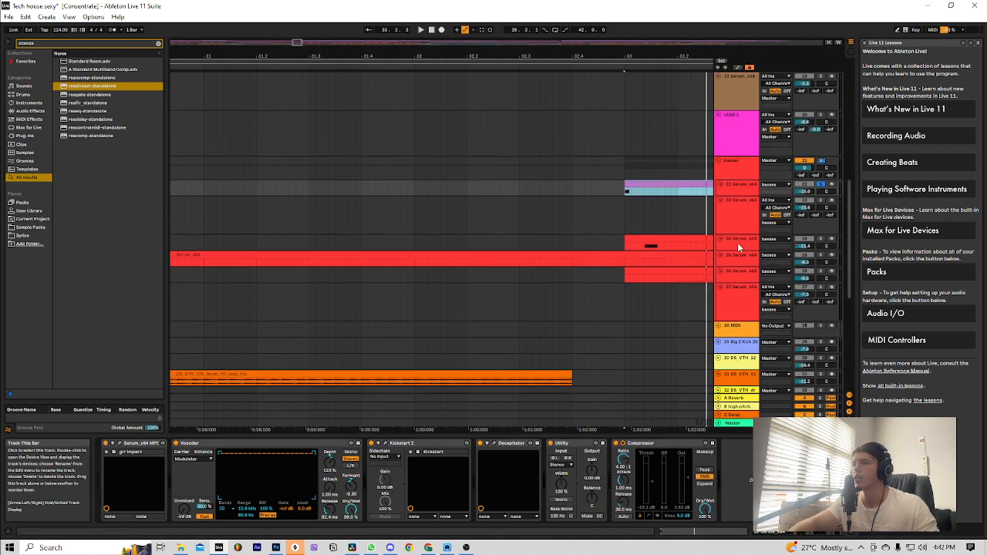
pyautogui.click(821, 240)
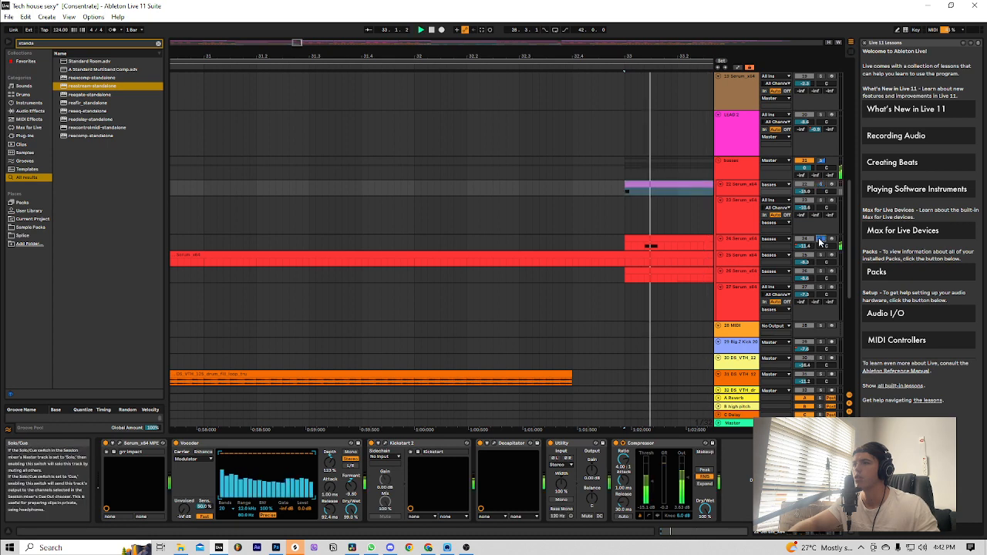
pyautogui.press('space')
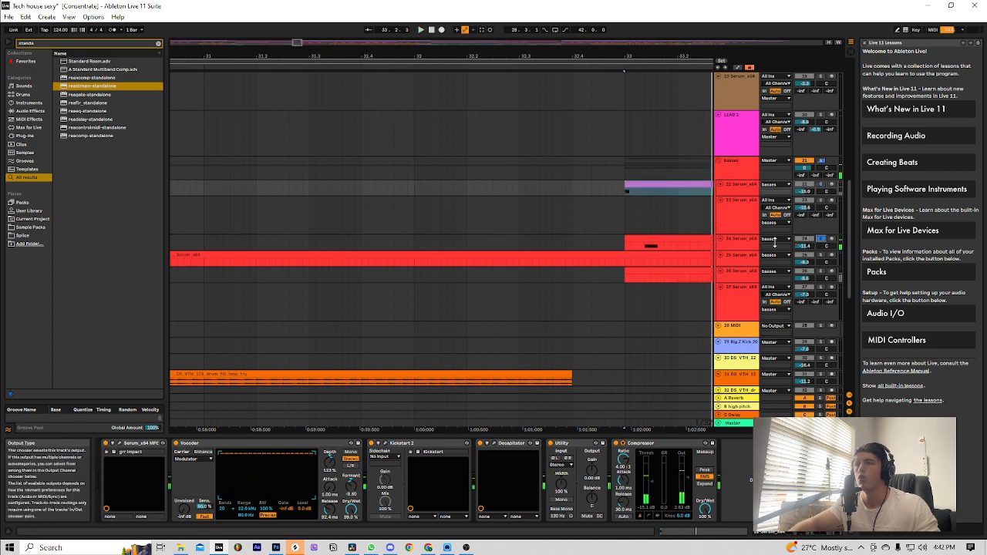
# - Inspect the BS_square_stab preset's oscillators in Serum on track 24 and audition its notes
pyautogui.click(753, 242)
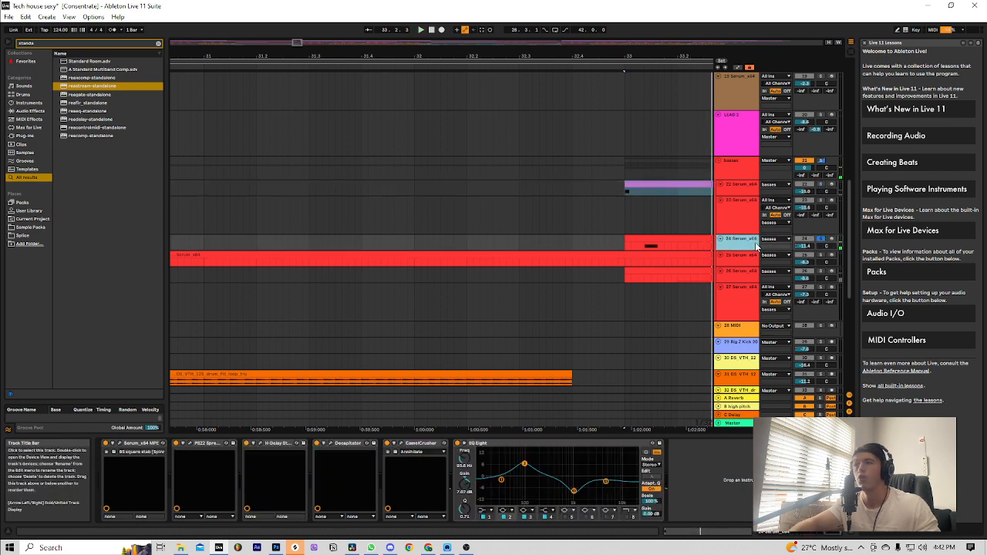
pyautogui.click(114, 452)
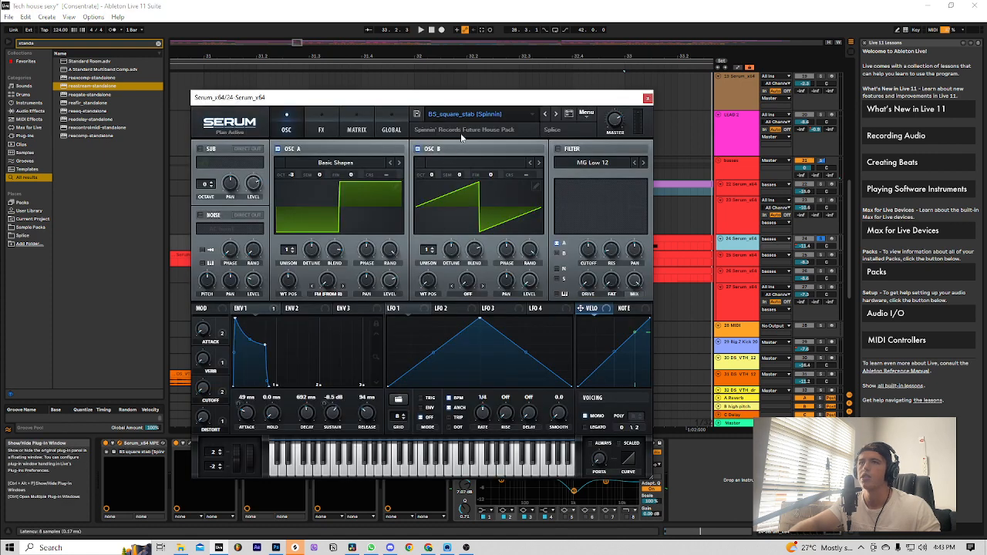
pyautogui.click(386, 475)
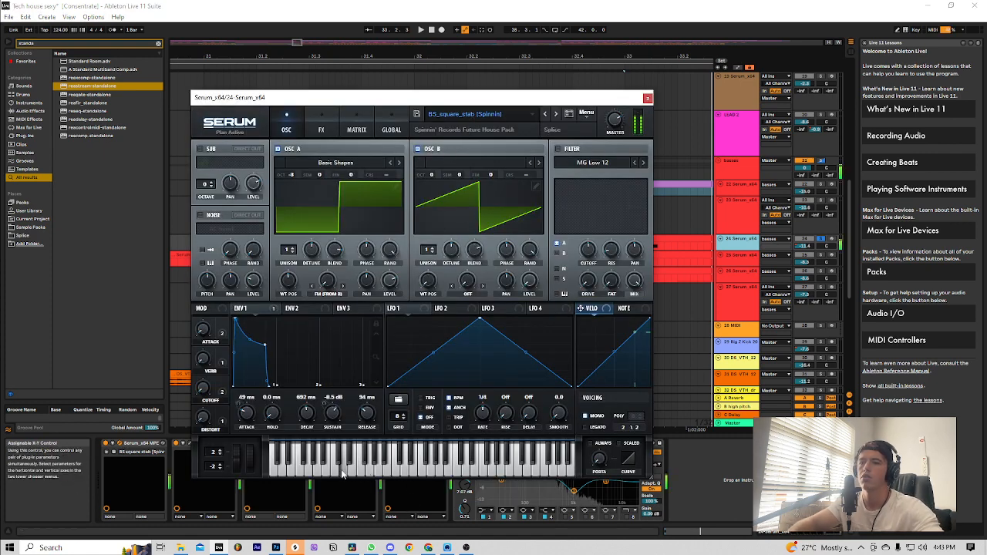
pyautogui.click(647, 98)
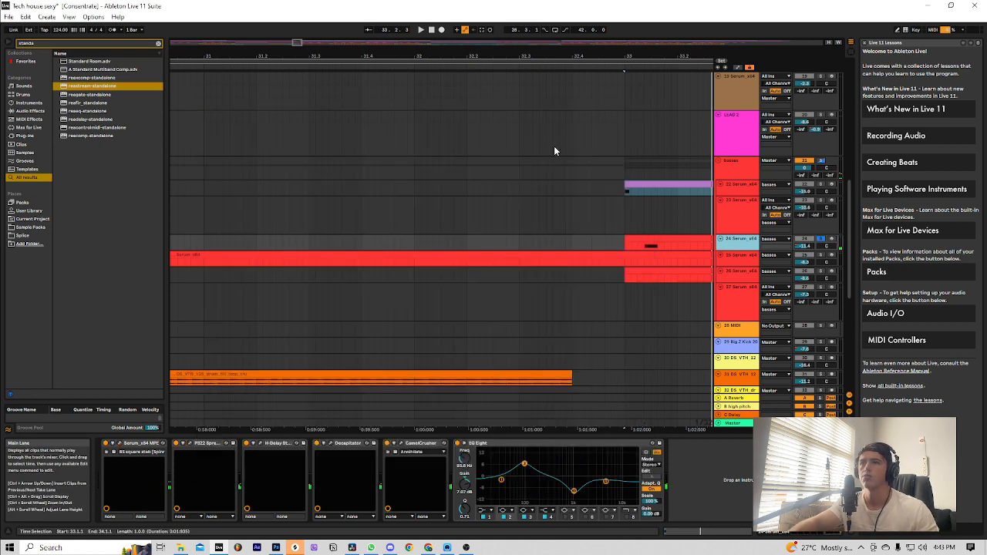
# - Arm track 24 and compare its sound with PS22 Spread, H-Delay, Decapitator, CamelCrusher and EQ Eight bypassed and re-enabled
pyautogui.click(176, 444)
pyautogui.click(246, 443)
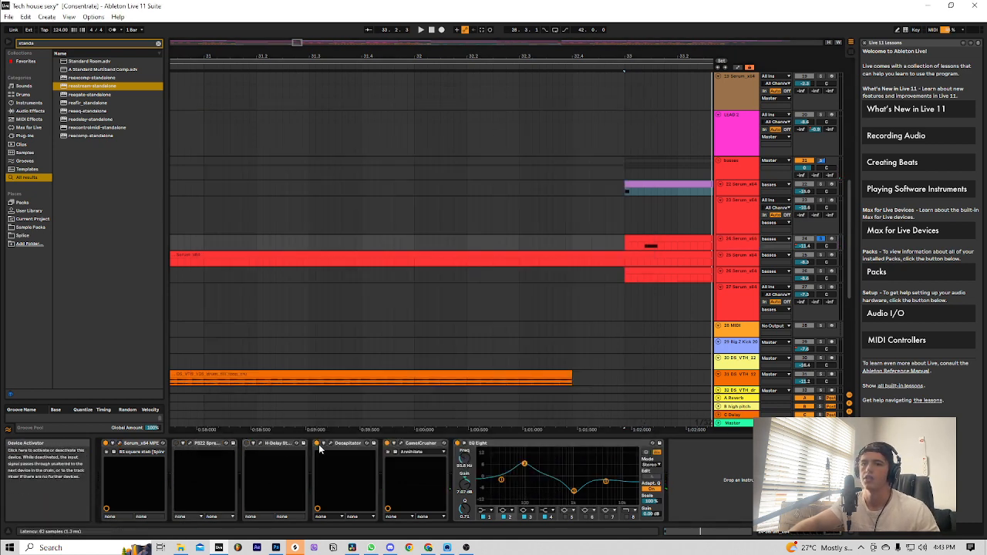
pyautogui.click(387, 443)
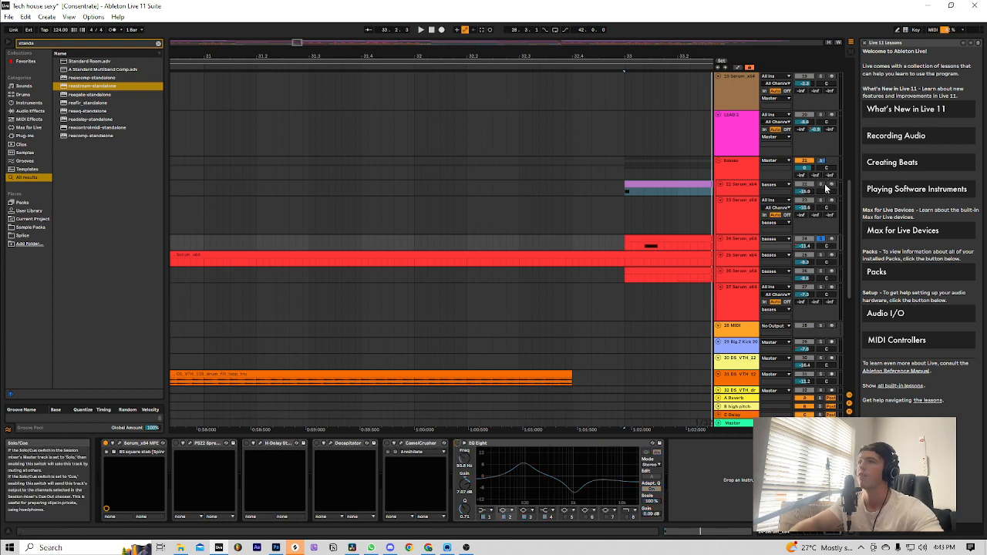
pyautogui.click(831, 240)
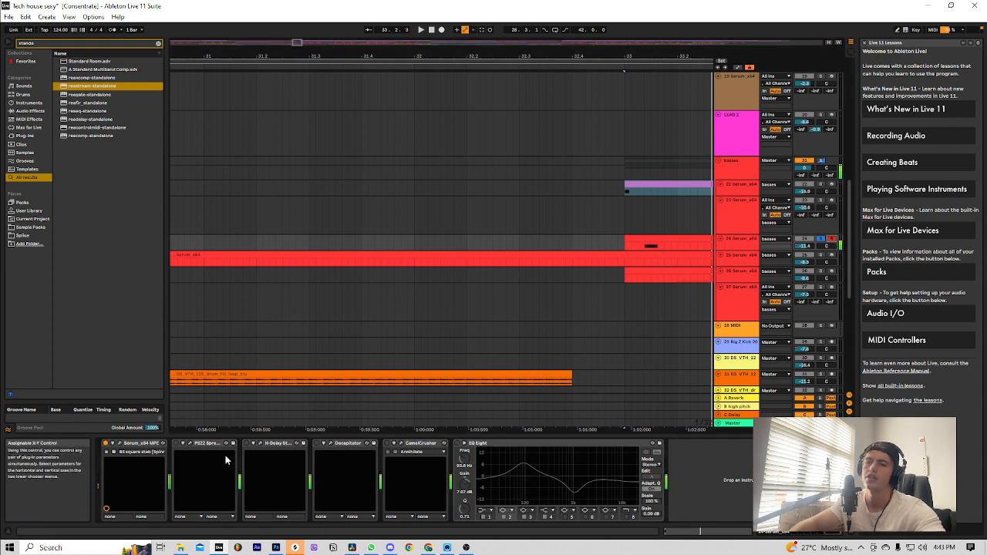
pyautogui.click(177, 443)
pyautogui.click(246, 443)
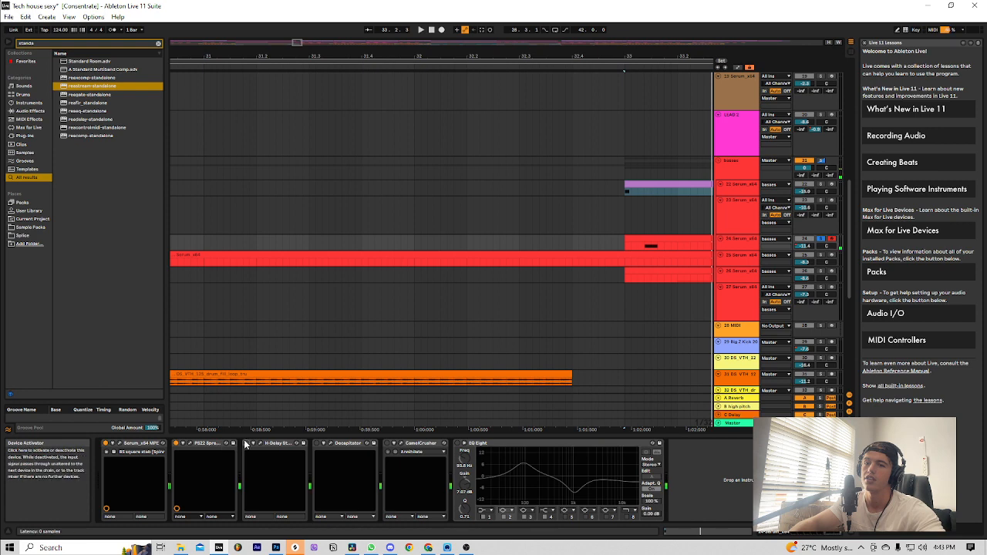
pyautogui.click(388, 443)
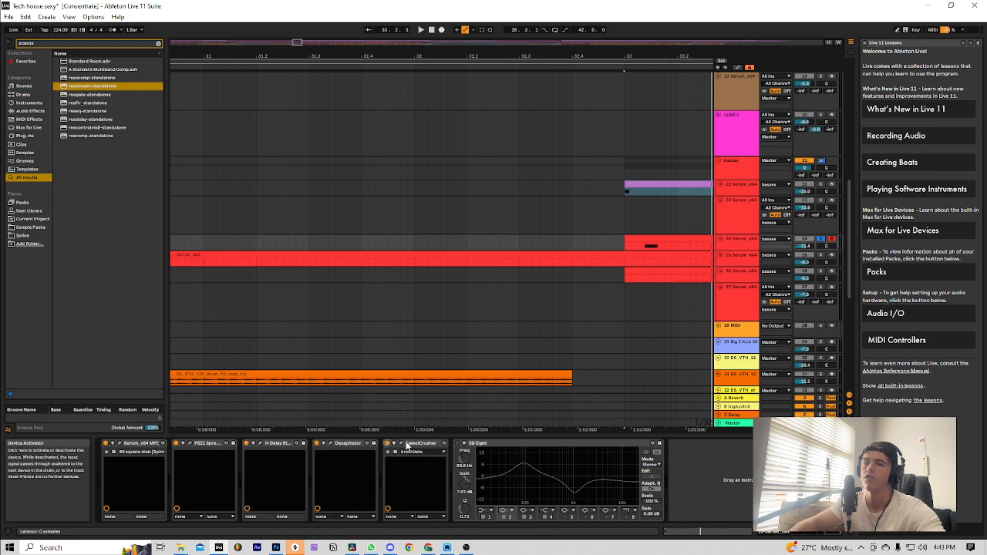
pyautogui.click(458, 443)
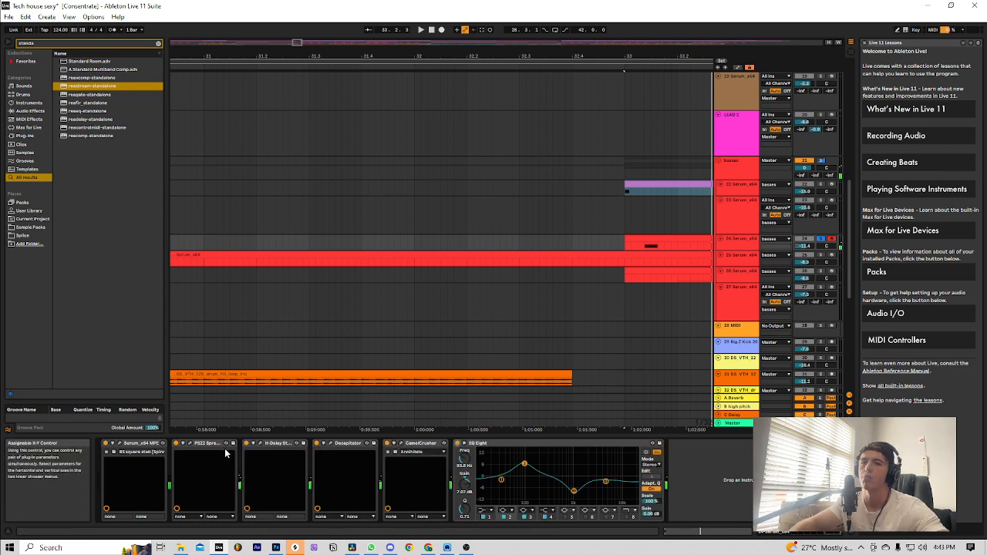
# - Inspect the PS22 Spread, H-Delay and CamelCrusher settings on track 24, and compare the sound with EQ Eight off and on
pyautogui.click(191, 444)
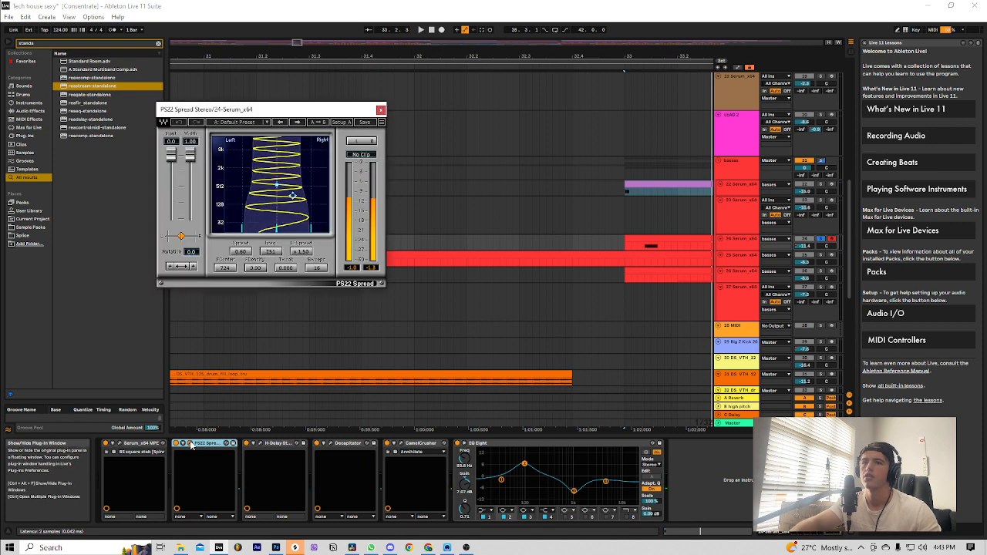
pyautogui.click(192, 444)
pyautogui.click(261, 444)
pyautogui.click(261, 445)
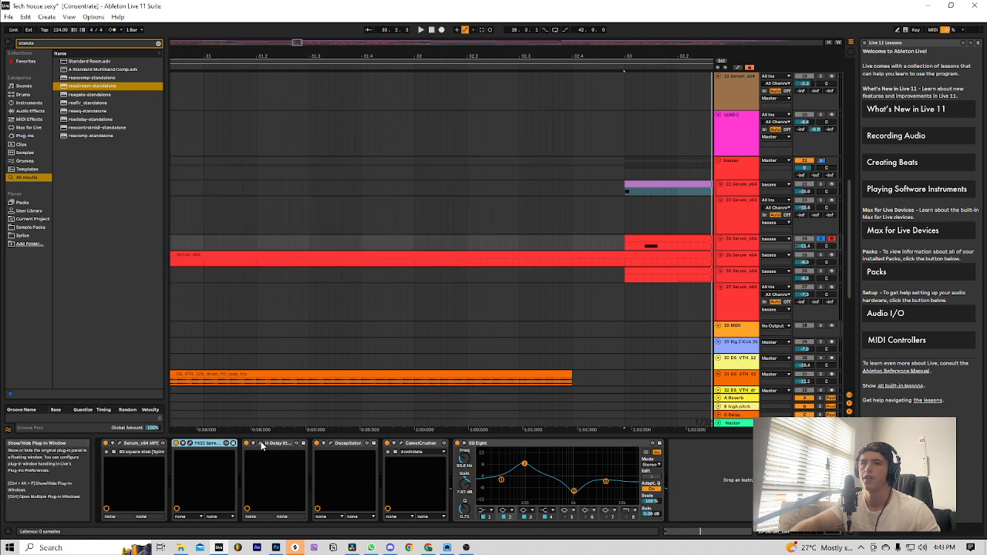
pyautogui.click(262, 444)
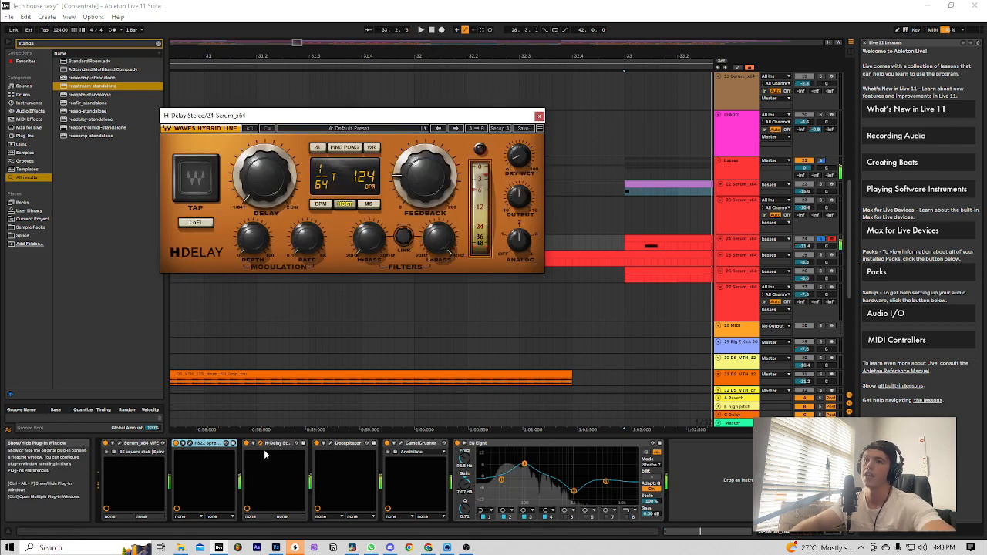
pyautogui.click(397, 445)
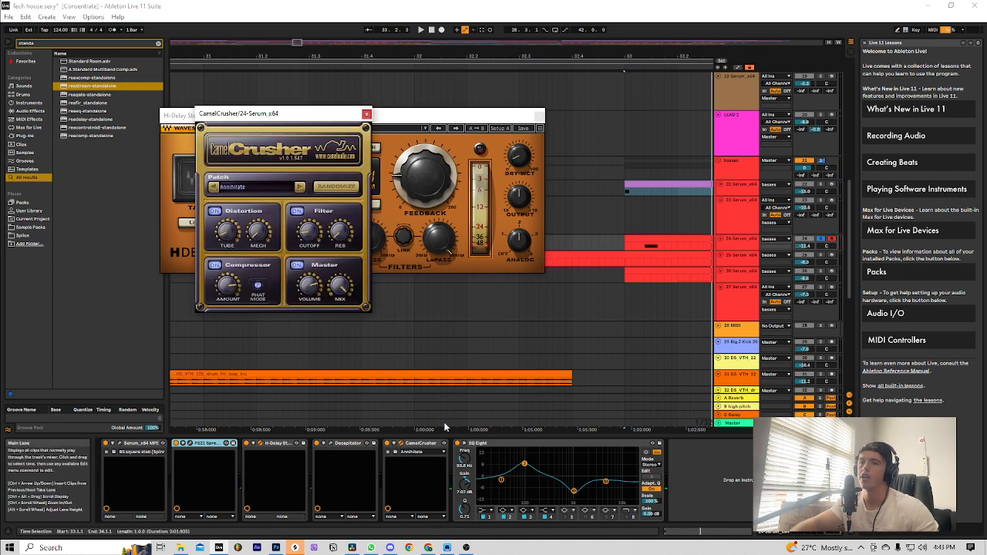
pyautogui.click(366, 113)
pyautogui.click(539, 115)
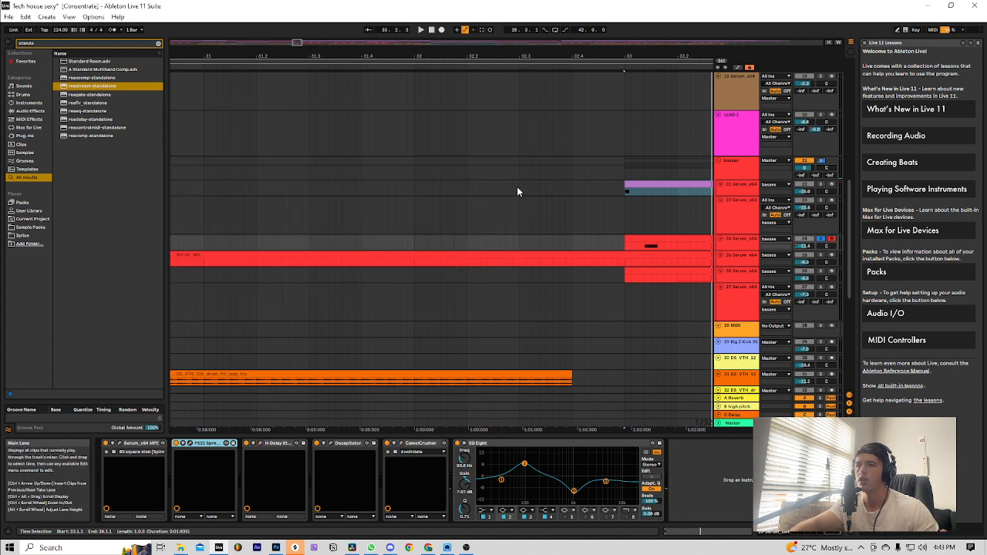
pyautogui.click(457, 444)
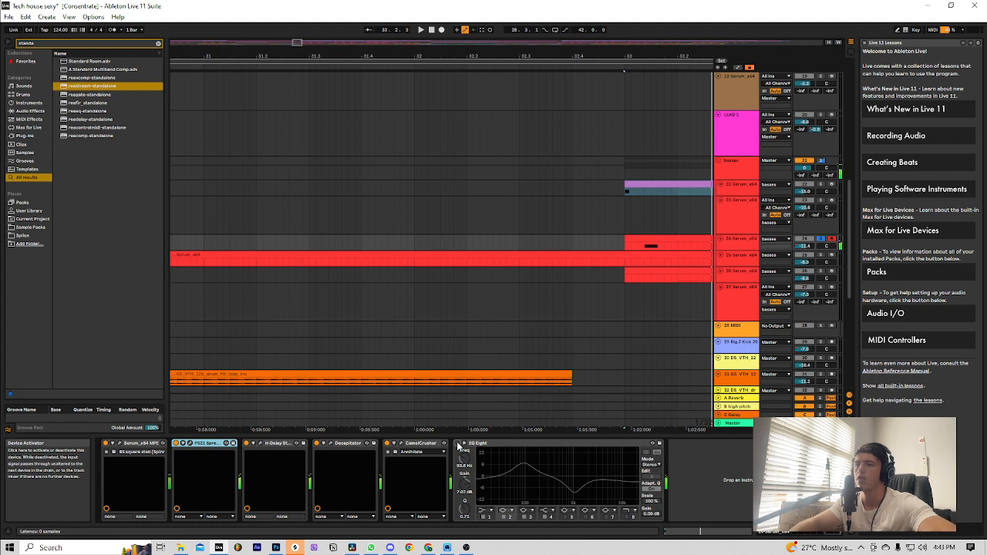
pyautogui.click(457, 443)
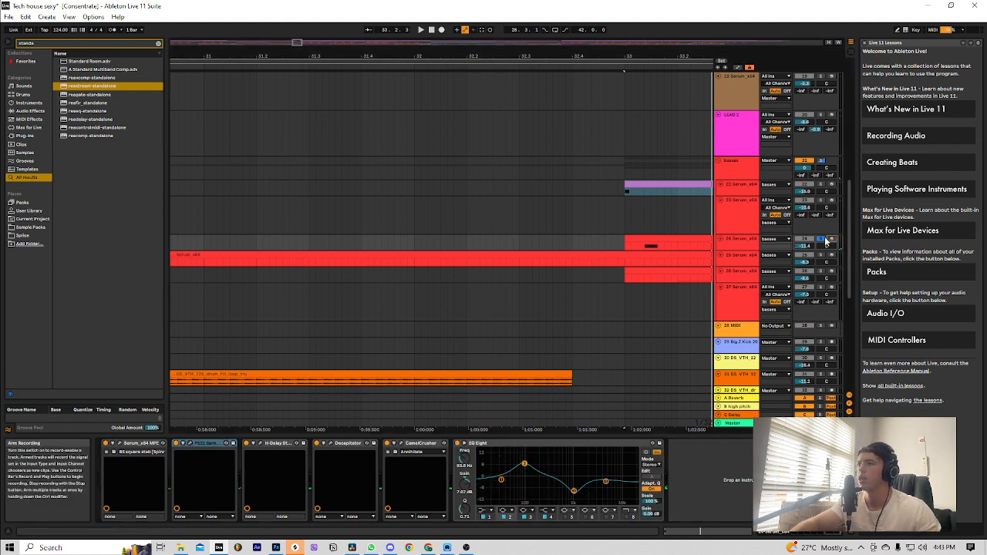
# - Solo the 25 Serum_x64 track and play its bassline from bar 33
pyautogui.scroll(-2, 694, 255)
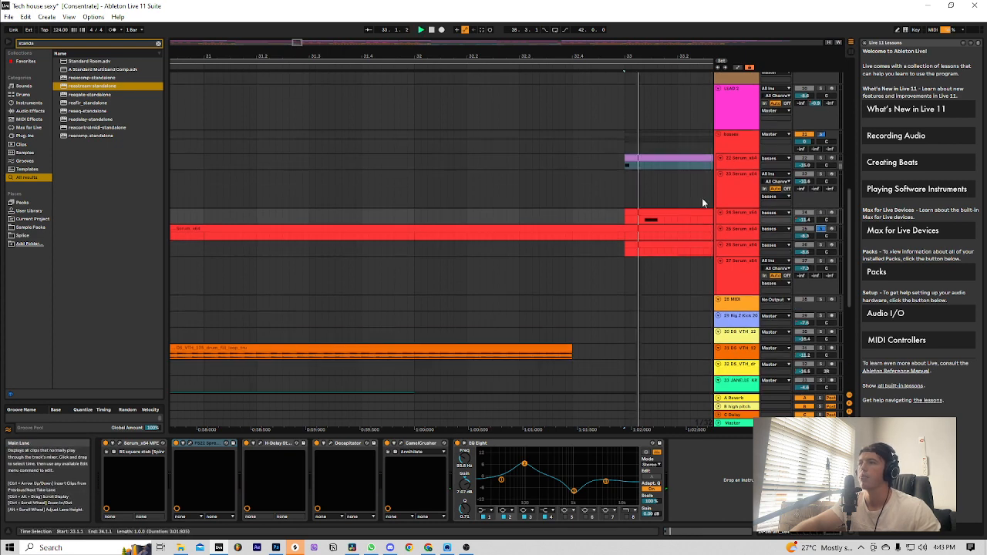
pyautogui.press('space')
pyautogui.moveTo(350, 46); pyautogui.dragTo(46, 55)
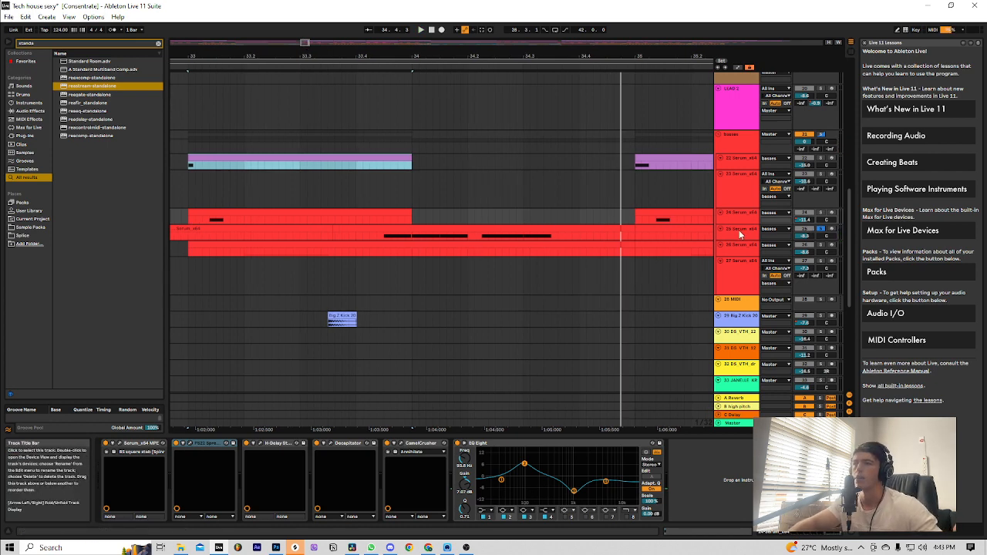
# - Inspect the BASS 1 preset's oscillators and effects in Serum on track 25, and audition its notes
pyautogui.click(739, 230)
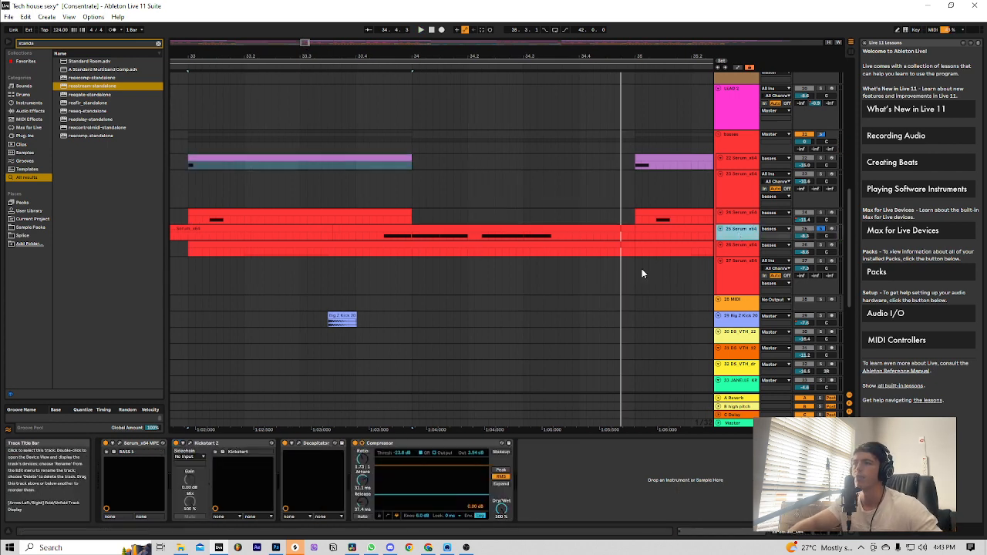
pyautogui.click(121, 444)
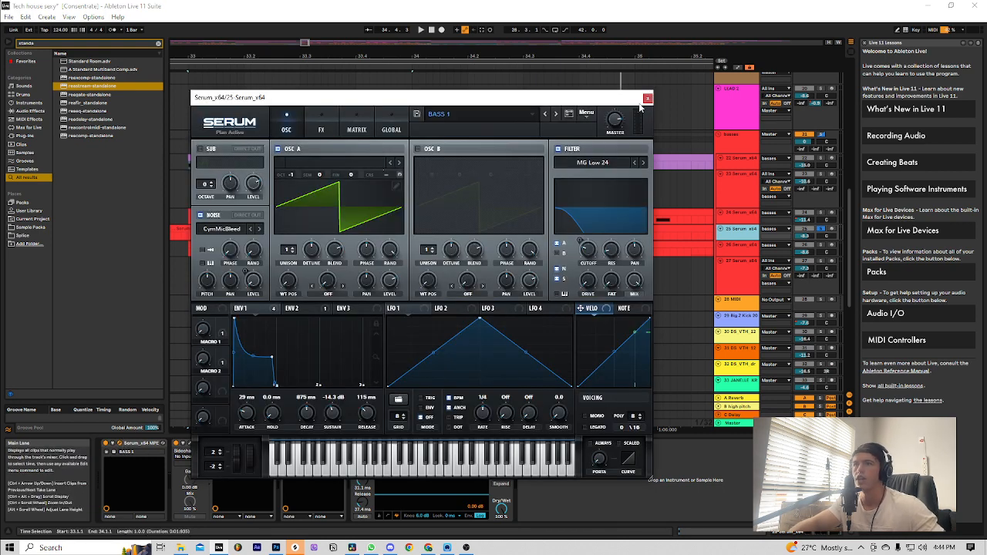
pyautogui.click(414, 467)
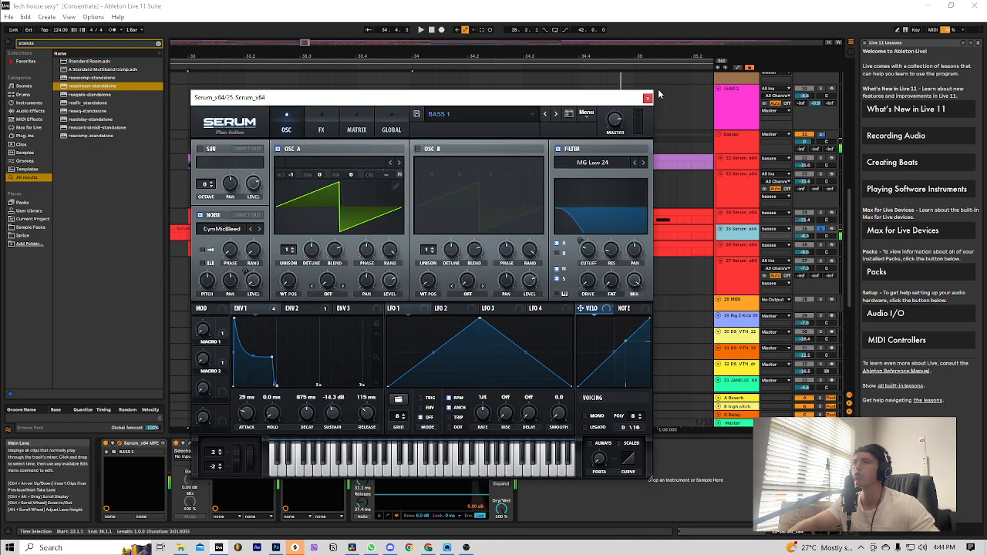
pyautogui.click(420, 467)
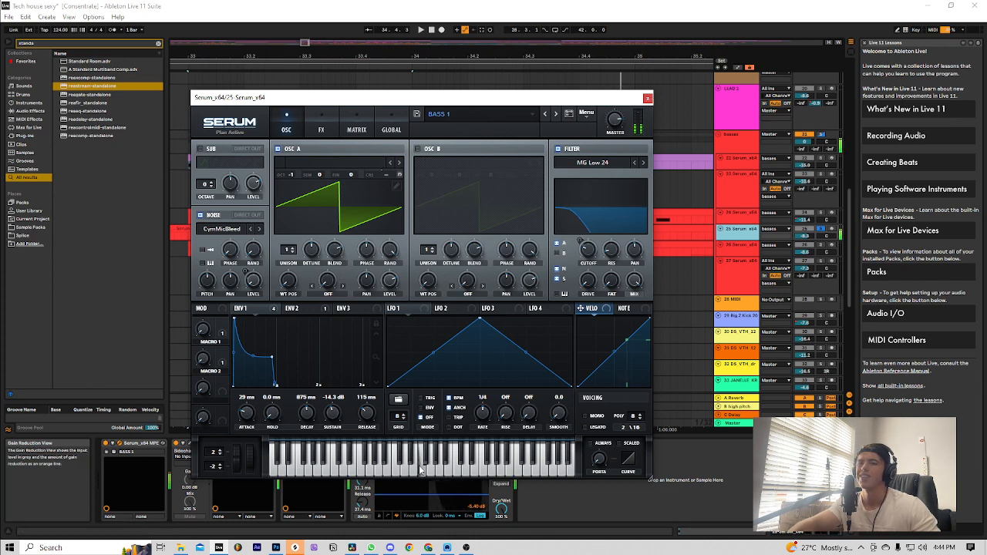
pyautogui.click(321, 129)
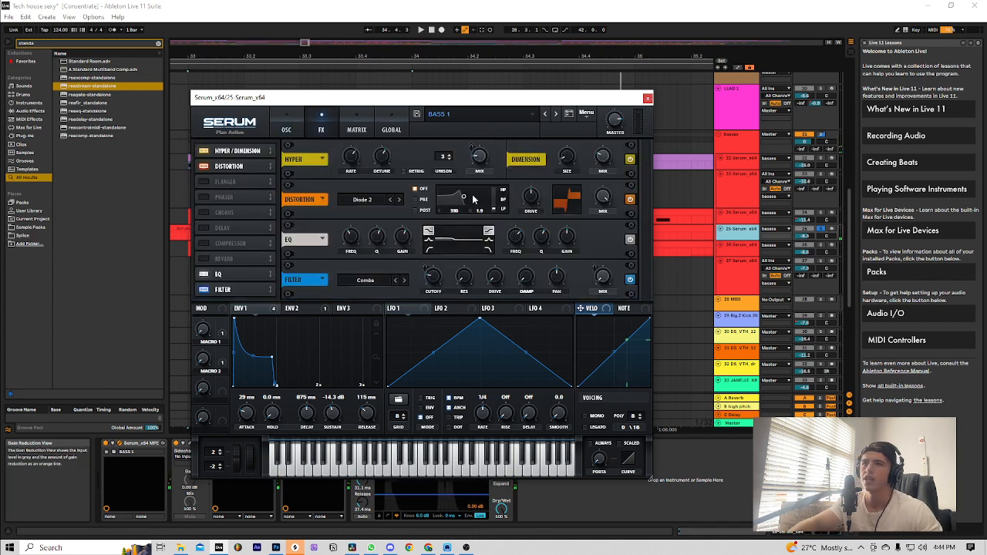
pyautogui.click(648, 98)
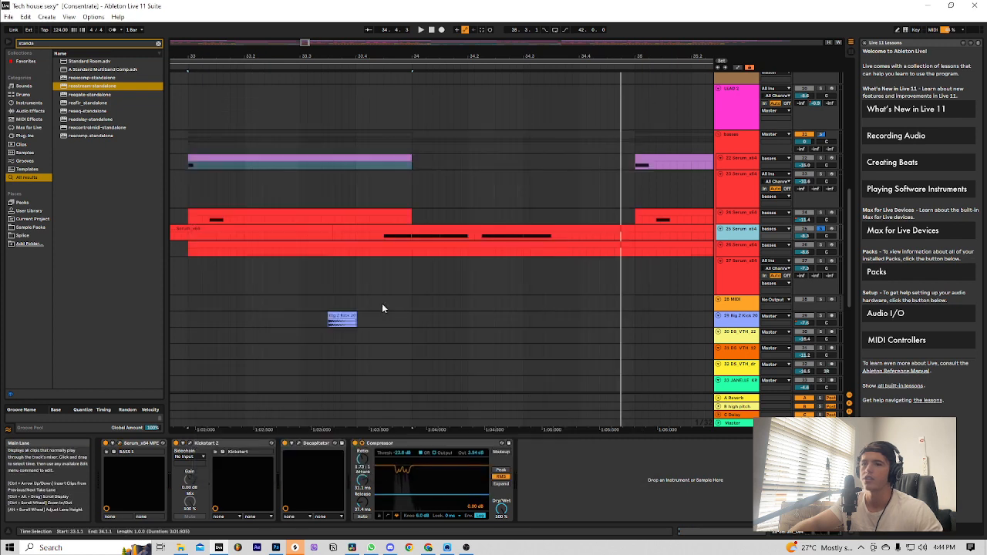
# - Arm track 25 and compare the BASS 1 sound with Serum's Filter effect off and on
pyautogui.click(117, 452)
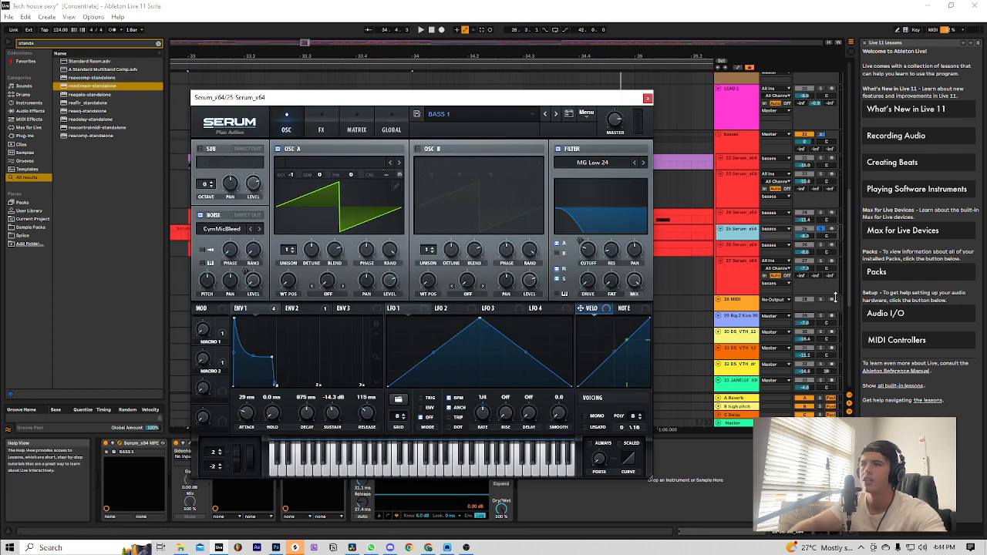
pyautogui.click(832, 229)
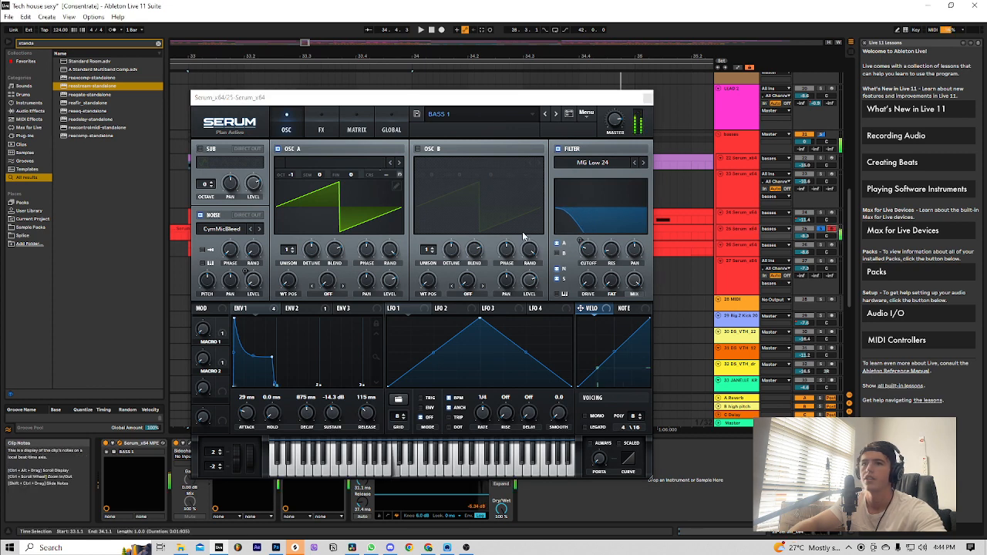
pyautogui.click(323, 128)
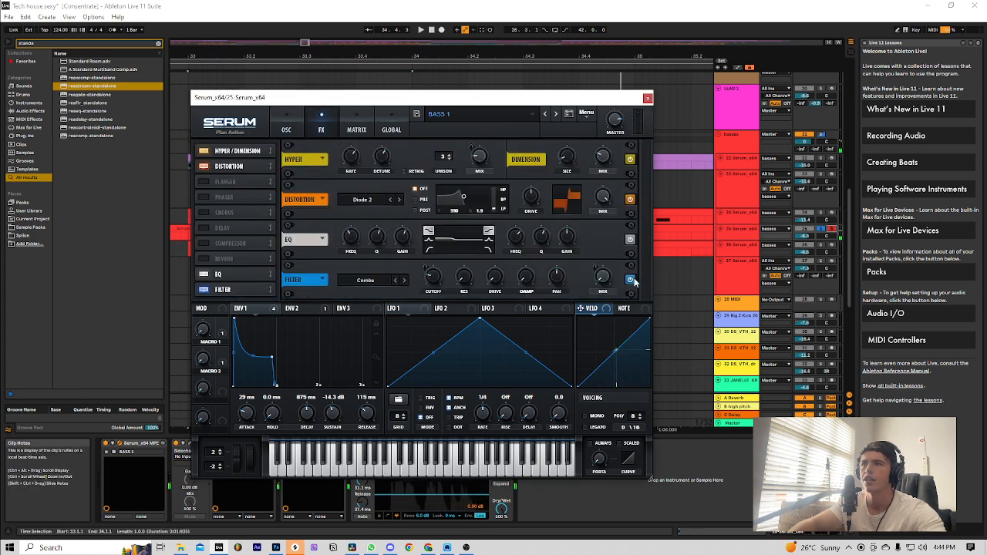
pyautogui.click(630, 280)
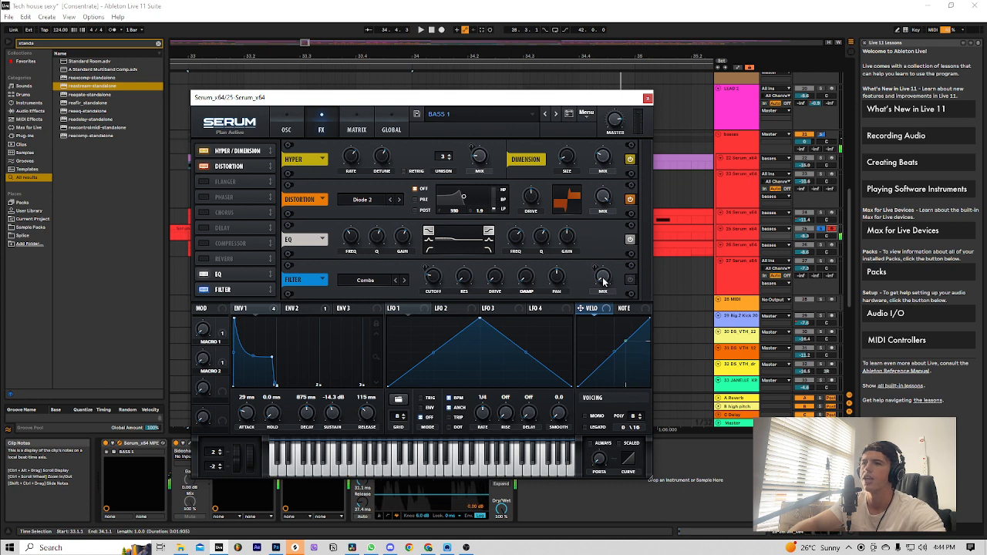
pyautogui.click(631, 280)
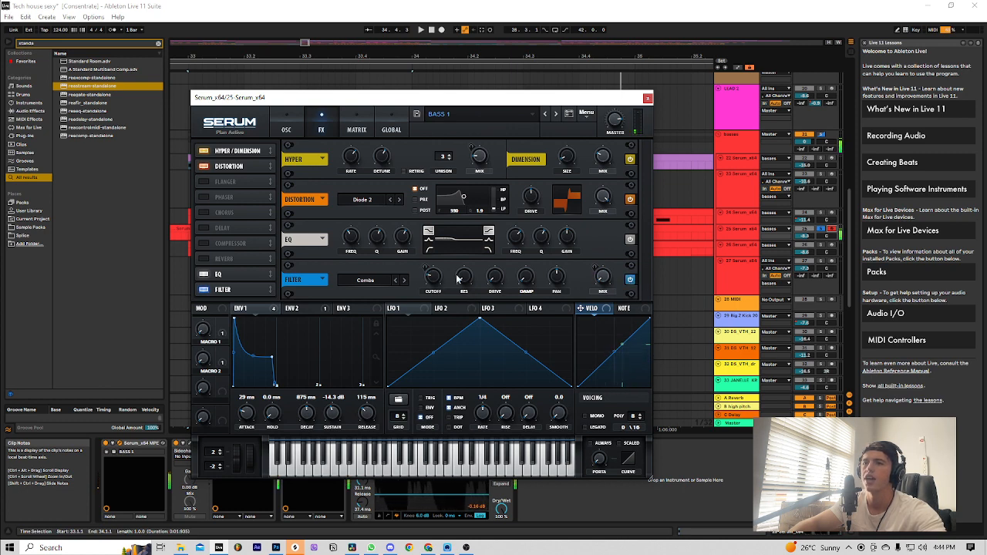
pyautogui.click(648, 99)
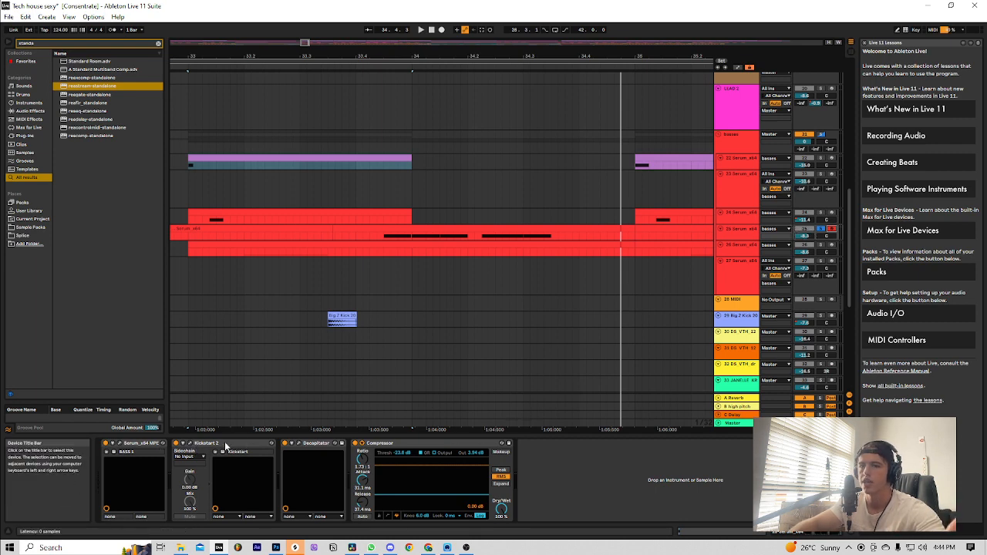
# - Check the Kickstart 2 plug-in in track 25's device chain
pyautogui.click(190, 443)
pyautogui.click(190, 443)
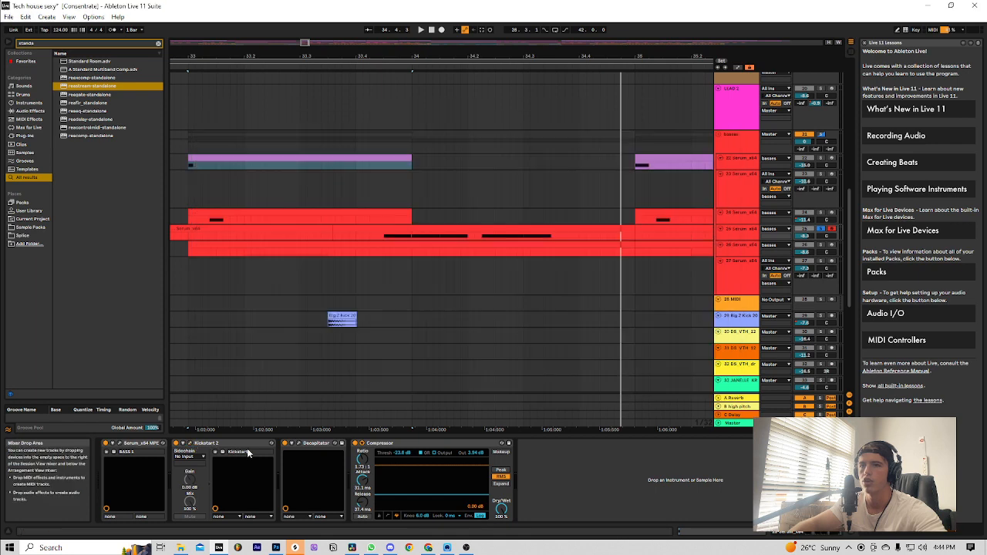
# - Inspect Decapitator's settings in track 25's device chain and take the track out of solo
pyautogui.click(298, 444)
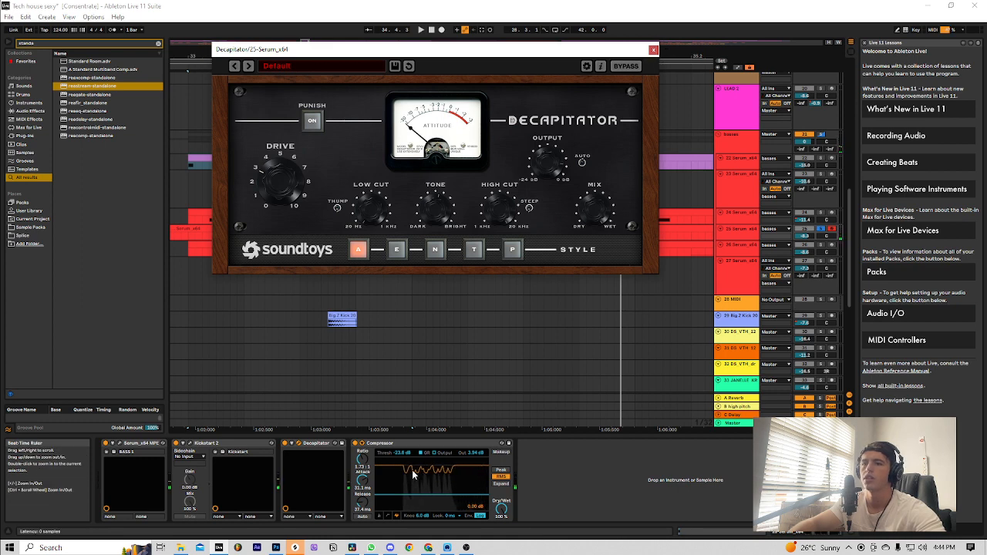
pyautogui.click(653, 51)
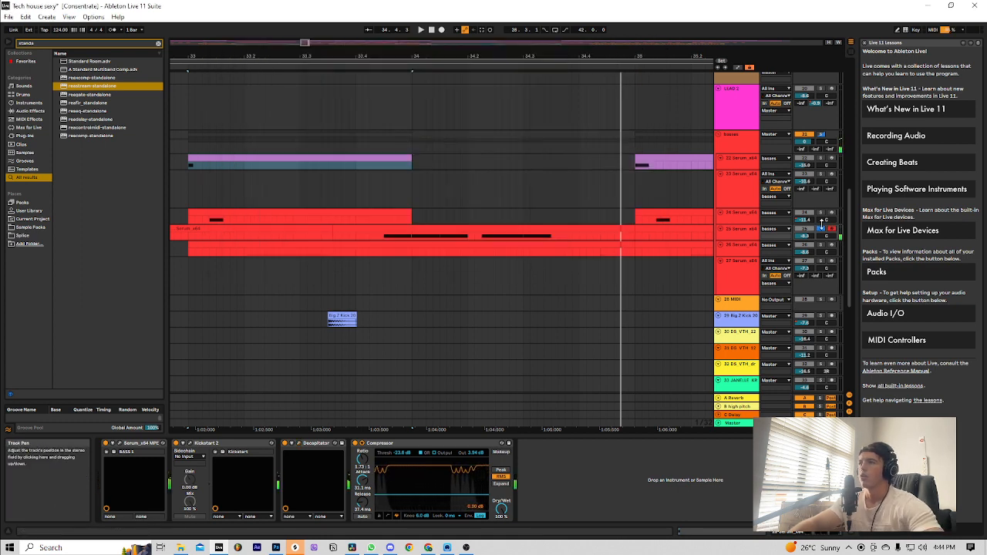
pyautogui.click(522, 230)
pyautogui.click(543, 266)
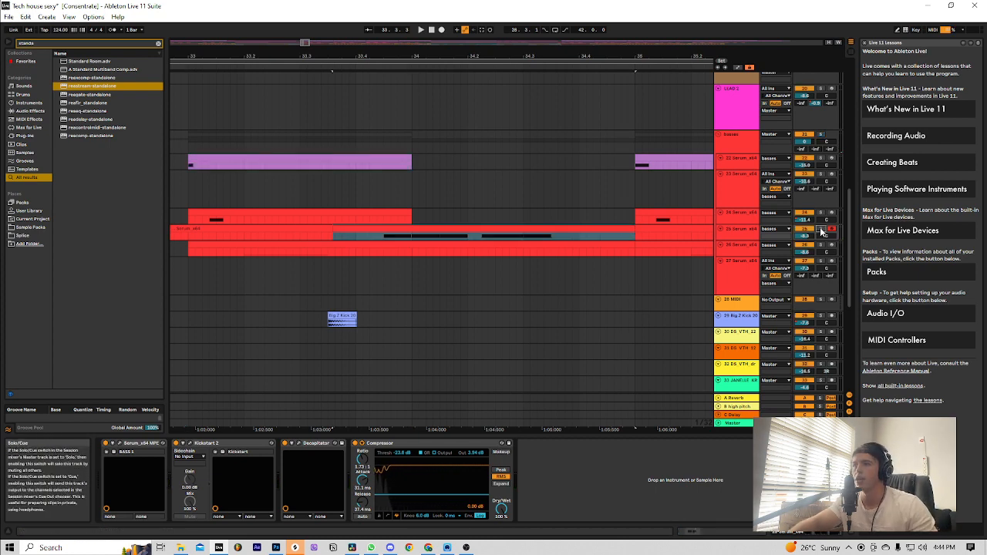
# - Play the full mix from bar 33 to hear the basses together with the Big Z Kick
pyautogui.scroll(-1, 543, 266)
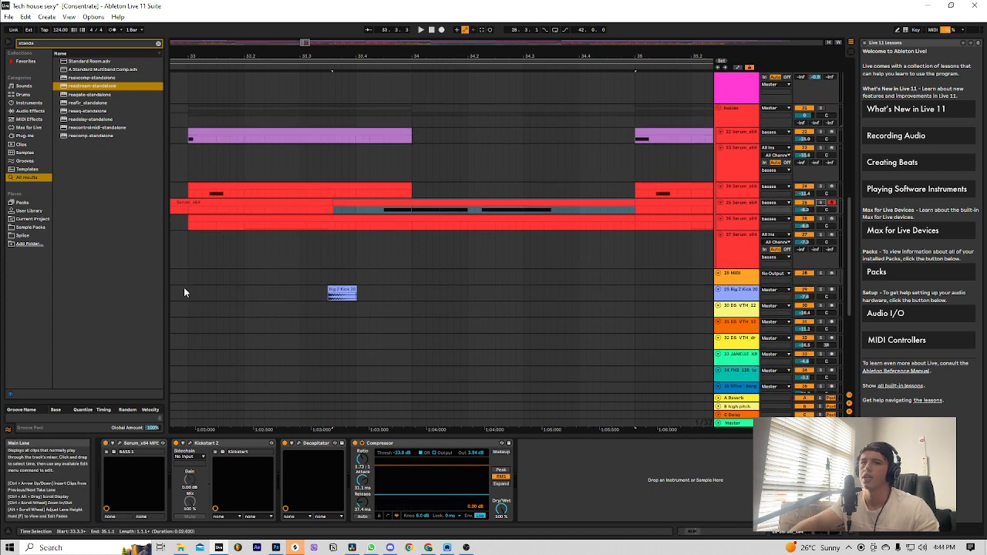
pyautogui.click(186, 292)
pyautogui.press('space')
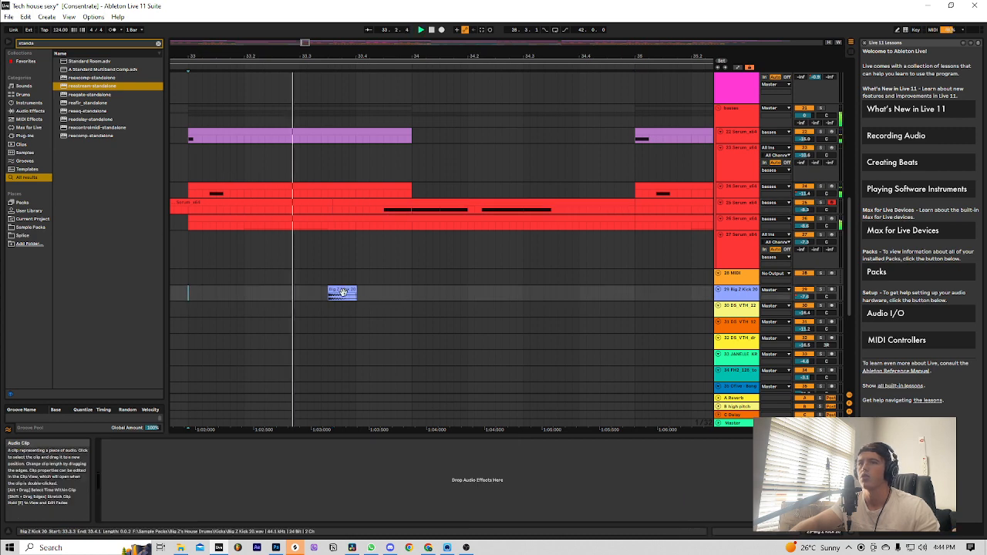
pyautogui.press('space')
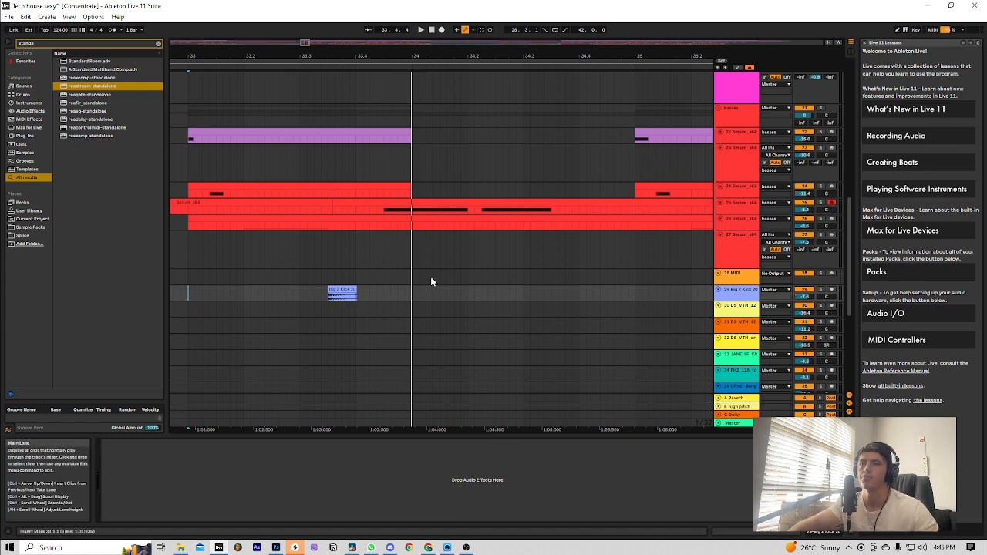
# - Solo the 30 DS_VTH_12 track, audition its clip at bar 40, and take the track out of solo
pyautogui.scroll(-10, 430, 276)
pyautogui.scroll(-2, 517, 276)
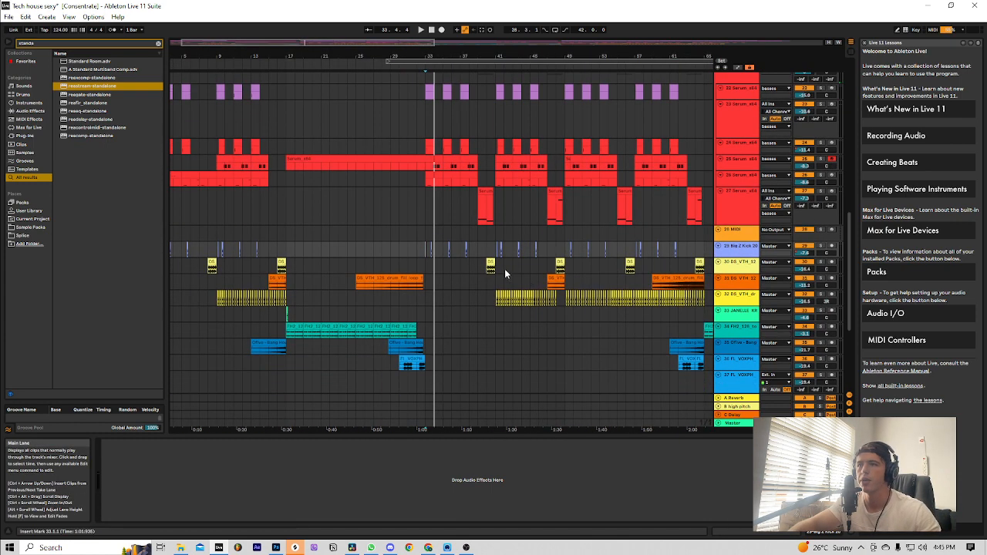
pyautogui.press('space')
pyautogui.scroll(3, 494, 279)
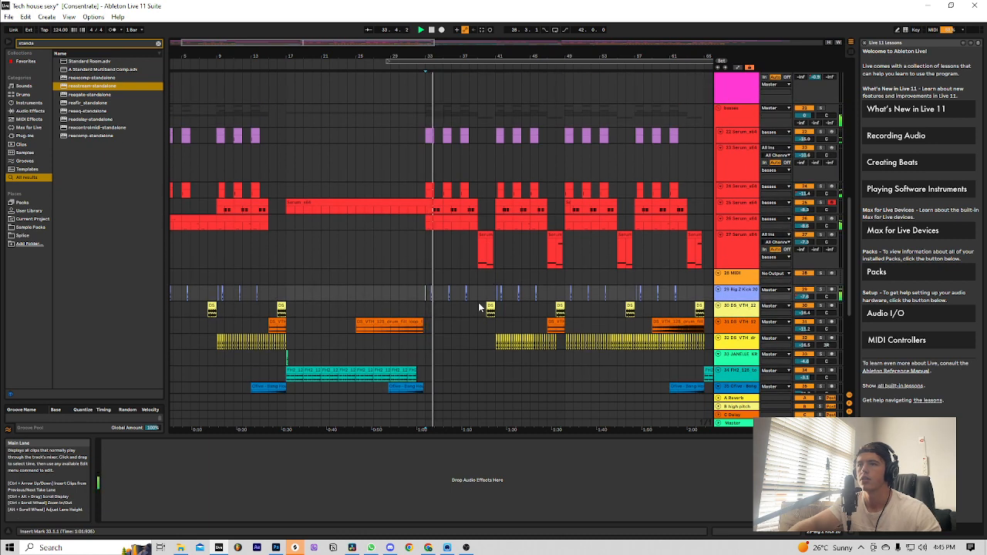
pyautogui.click(488, 282)
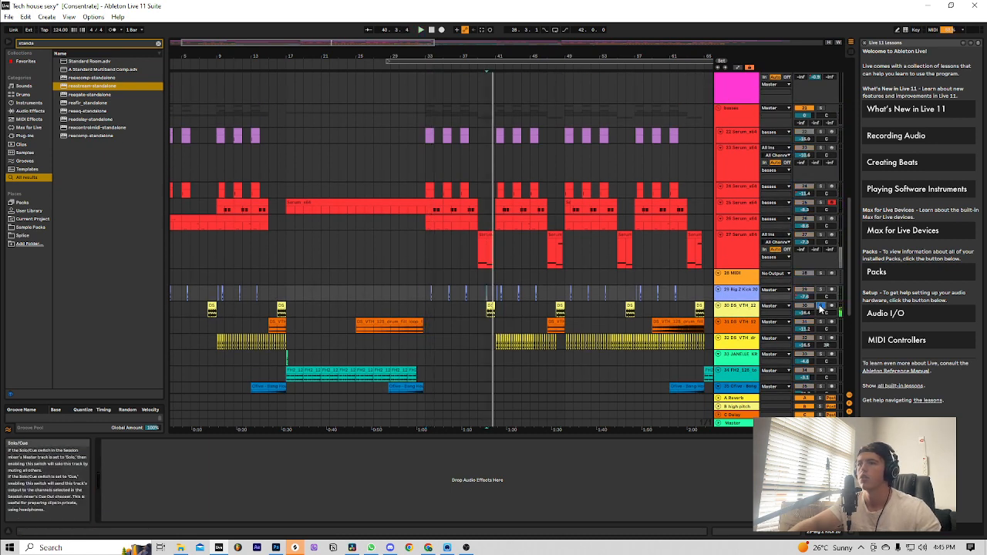
pyautogui.scroll(-3, 508, 319)
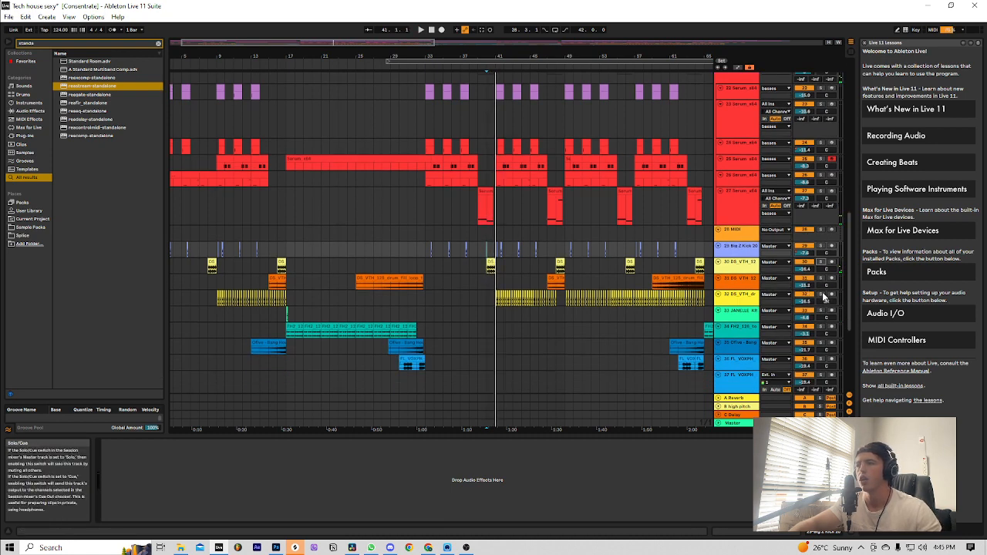
# - Play the drop around bar 41 and review the percussion, bass and lead tracks in the arrangement
pyautogui.press('space')
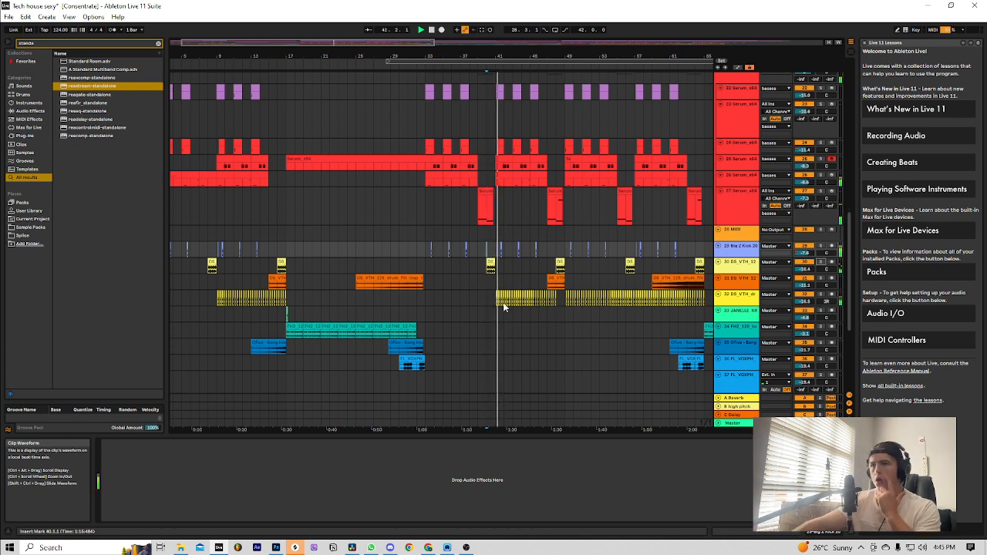
pyautogui.scroll(-3, 522, 164)
pyautogui.scroll(4, 521, 196)
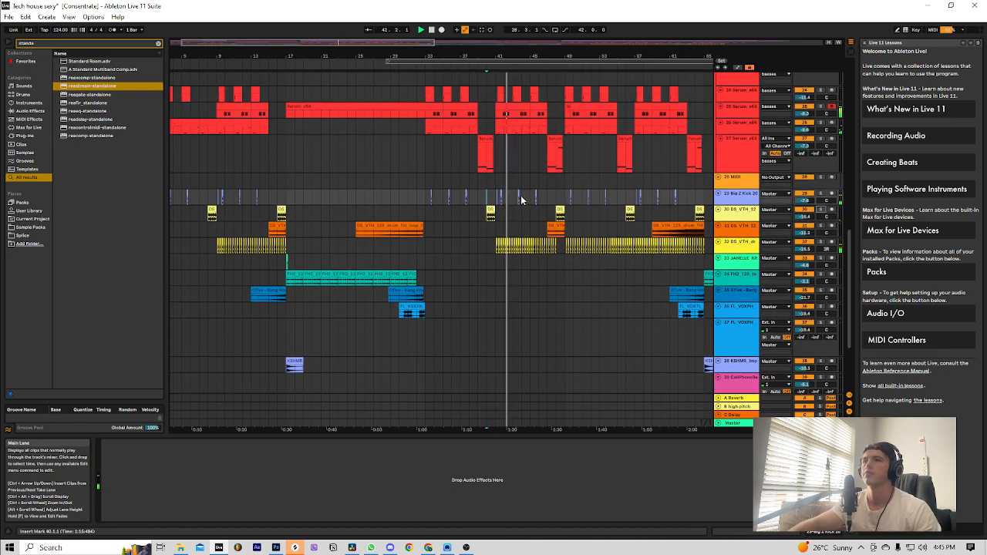
pyautogui.scroll(10, 526, 187)
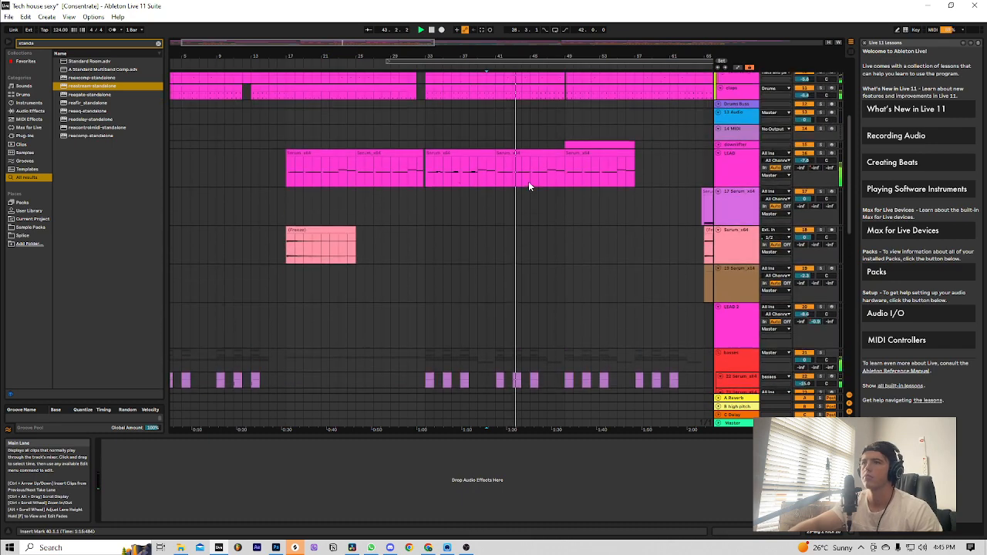
pyautogui.scroll(-2, 529, 185)
pyautogui.scroll(-5, 530, 177)
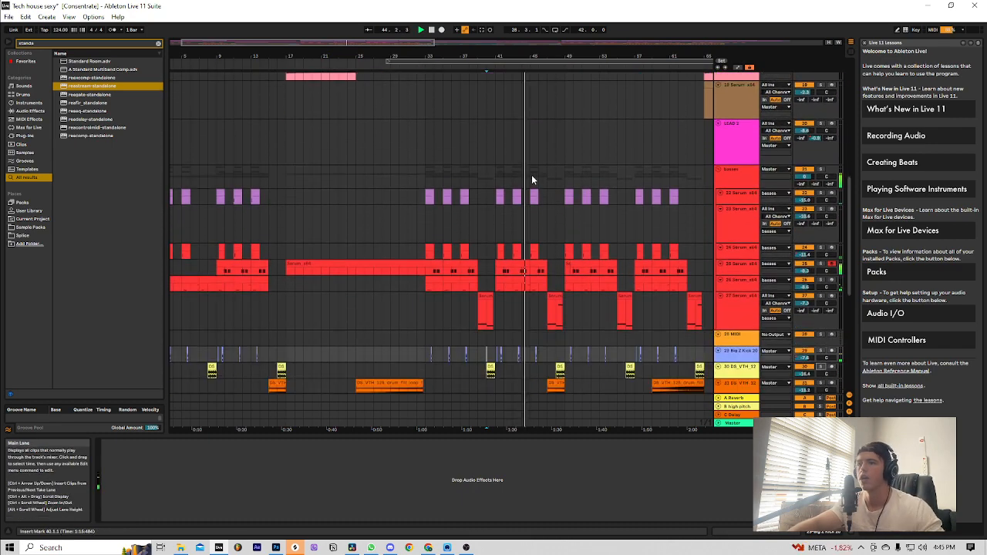
pyautogui.scroll(5, 516, 199)
pyautogui.scroll(-3, 489, 233)
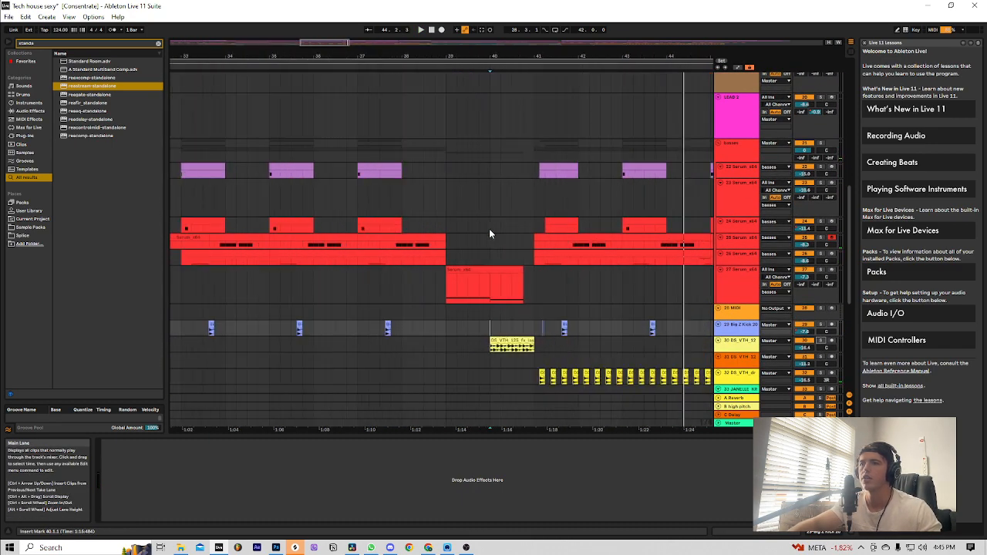
# - Play the transition from bar 40 into the second phrase of the drop with all tracks
pyautogui.click(493, 230)
pyautogui.press('space')
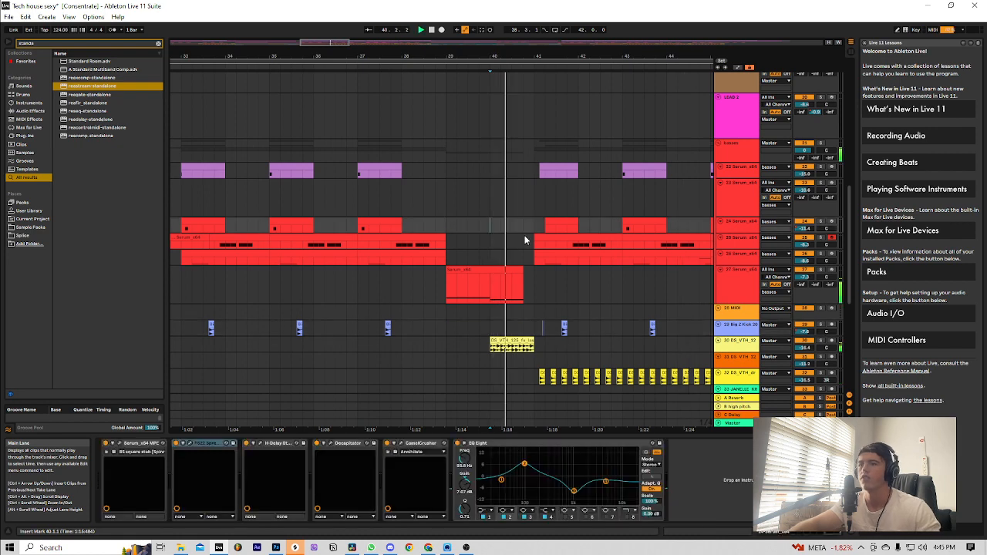
pyautogui.scroll(-2, 540, 223)
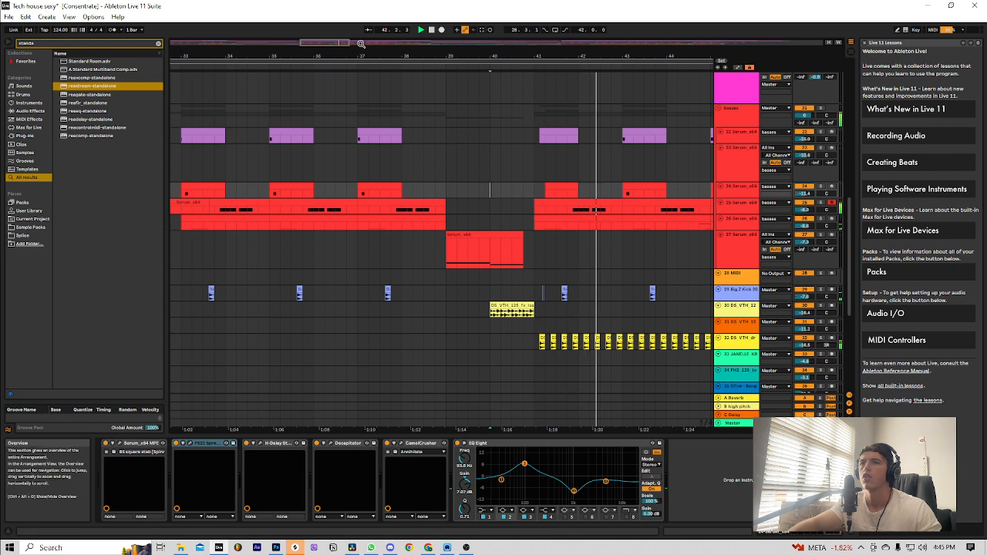
pyautogui.moveTo(361, 44); pyautogui.dragTo(373, 44)
pyautogui.press('space')
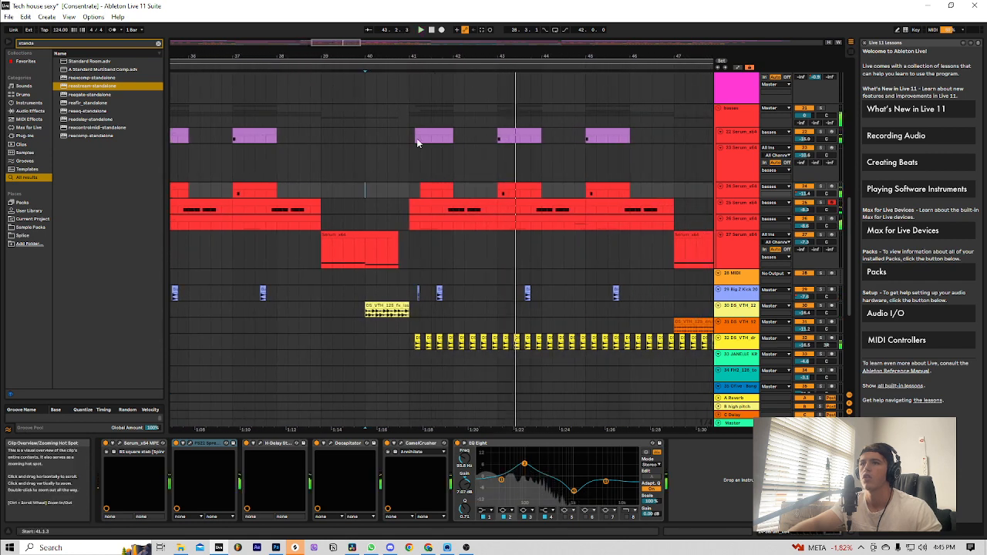
# - Play the drop again from position 42.4.1 and view the wider arrangement around it
pyautogui.scroll(2, 519, 213)
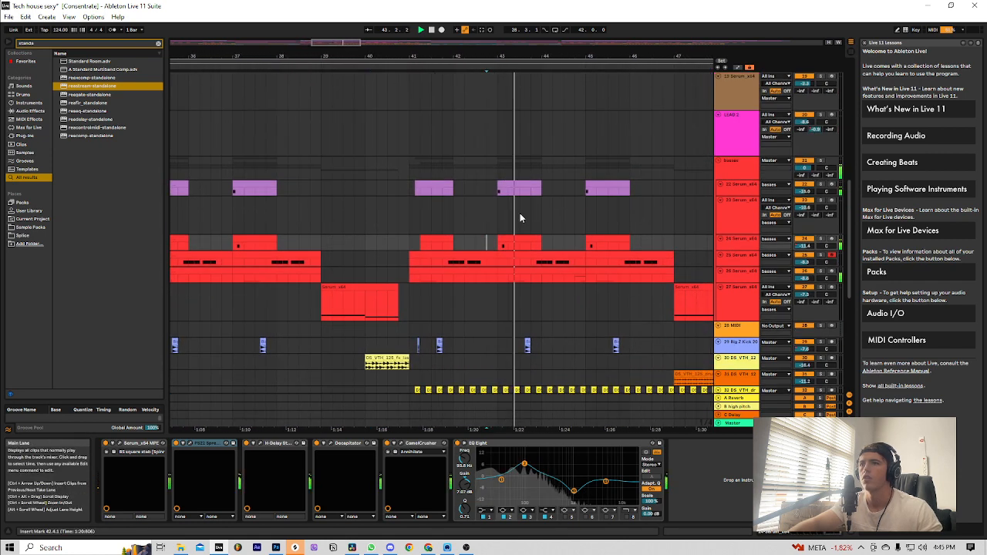
pyautogui.press('space')
pyautogui.press('space')
pyautogui.press('space')
pyautogui.moveTo(341, 42)
pyautogui.mouseDown()
pyautogui.moveTo(311, 45)
pyautogui.moveTo(306, 29)
pyautogui.moveTo(224, 43)
pyautogui.mouseUp()
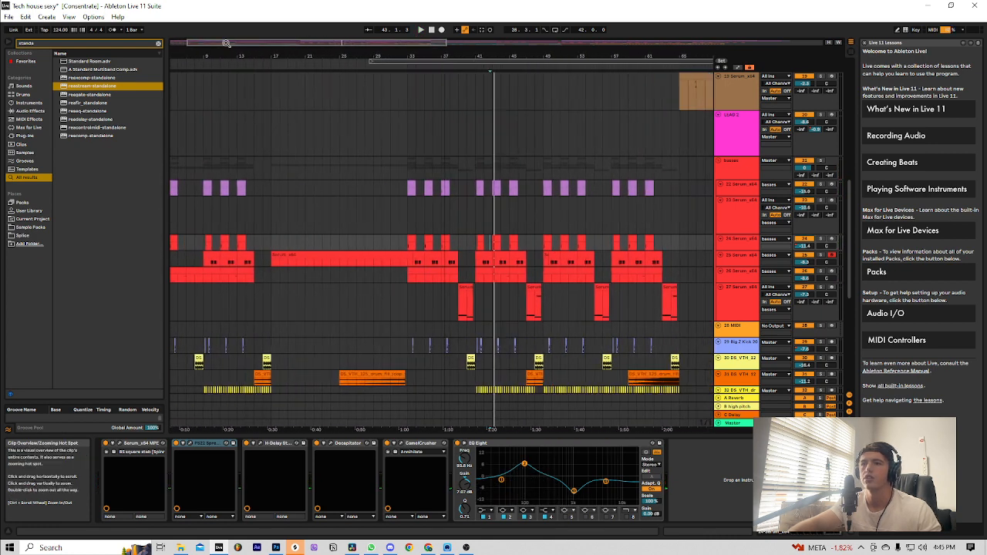
pyautogui.scroll(5, 371, 246)
pyautogui.press('space')
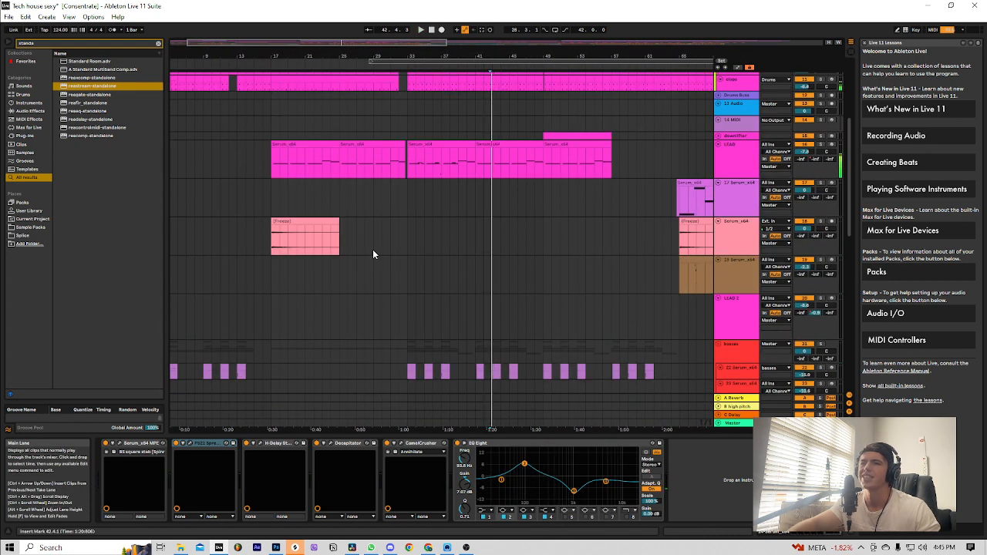
# - Show the LEAD track's device chain and compare its sound during playback with Tape Shaper on and off
pyautogui.scroll(5, 264, 225)
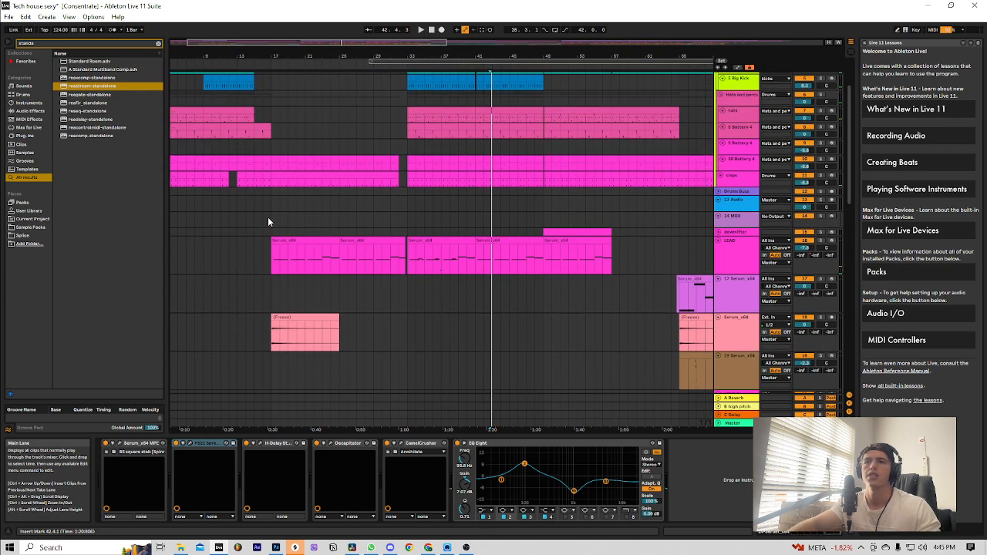
pyautogui.scroll(-6, 268, 217)
pyautogui.scroll(-10, 270, 217)
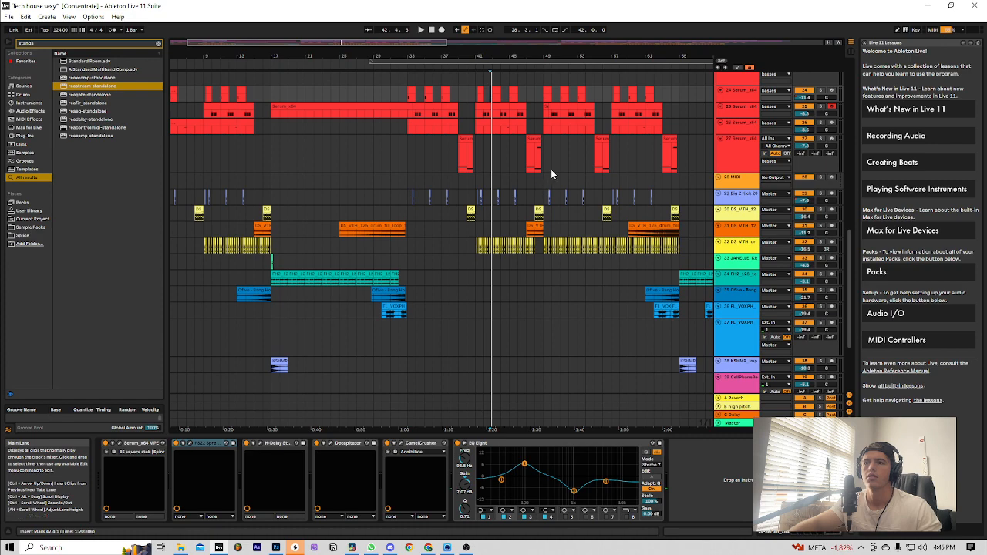
pyautogui.scroll(8, 549, 162)
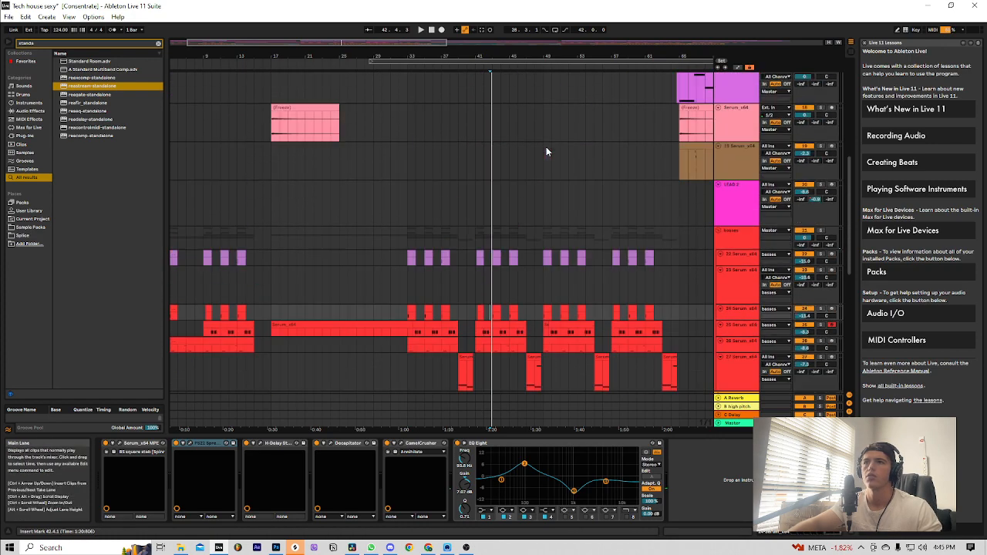
pyautogui.scroll(4, 546, 147)
pyautogui.click(730, 141)
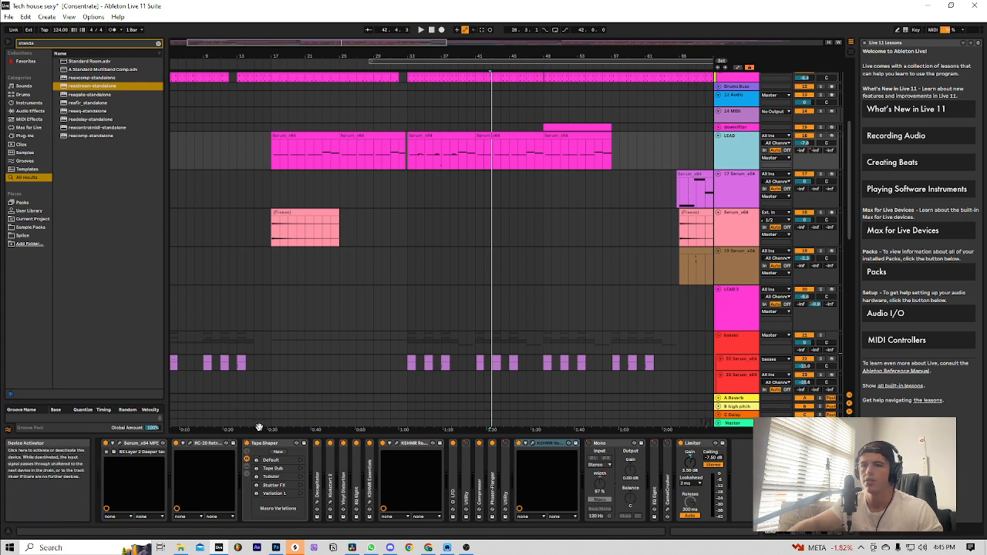
pyautogui.press('space')
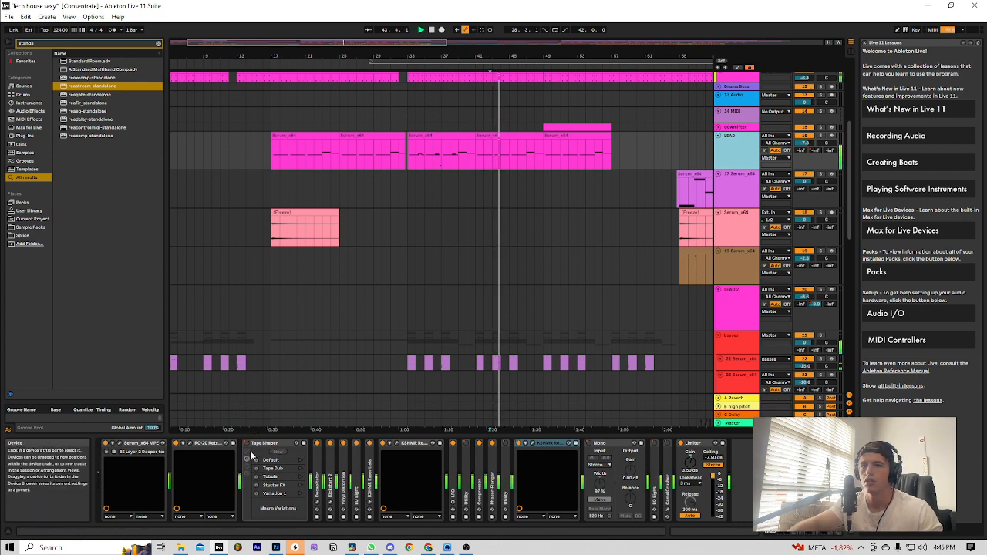
pyautogui.press('space')
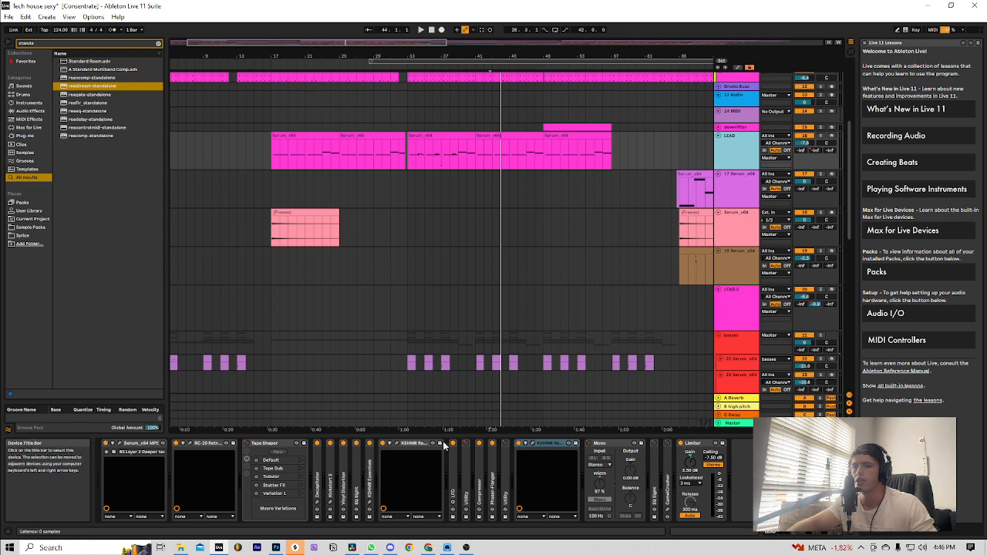
pyautogui.press('space')
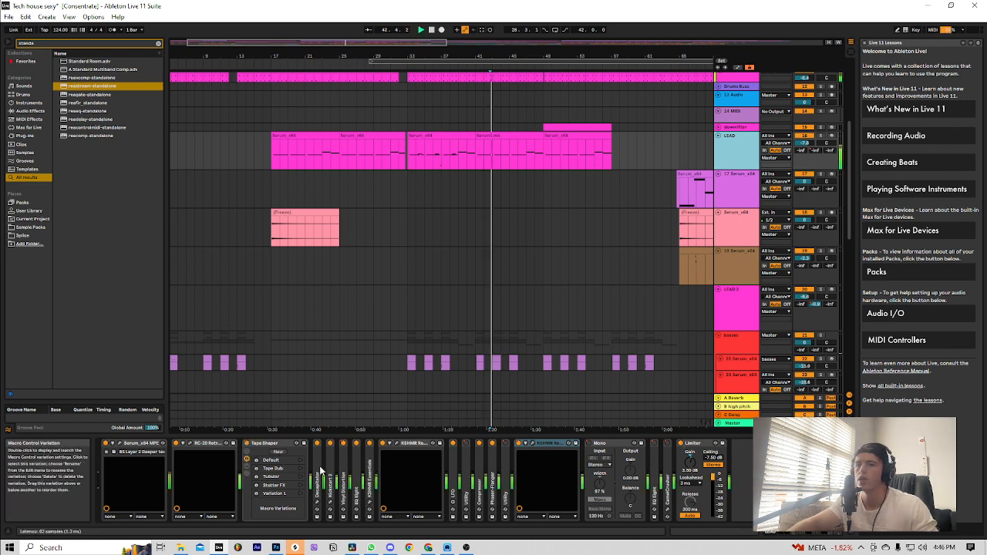
pyautogui.click(247, 443)
pyautogui.scroll(1, 509, 188)
pyautogui.press('space')
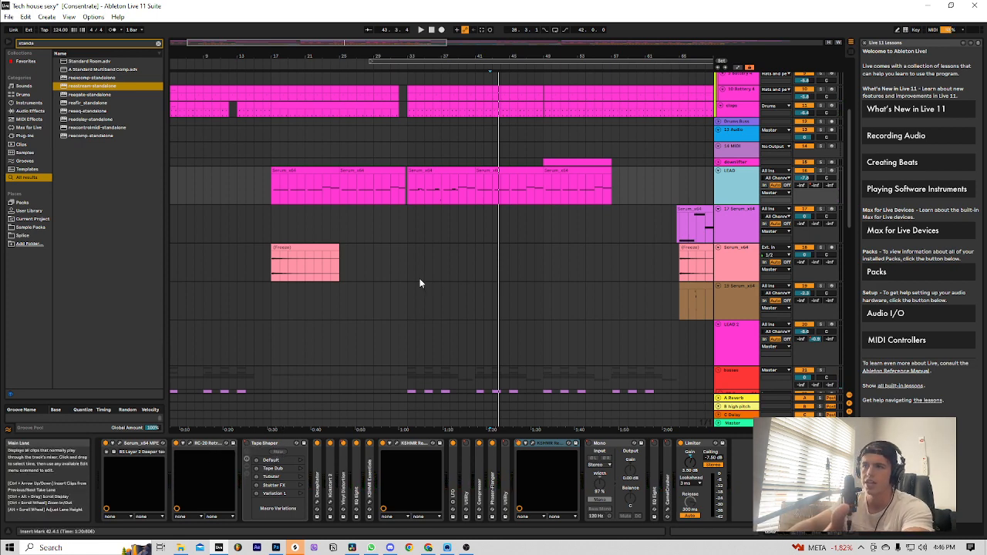
# - Arm the LEAD track and duplicate its Tape Shaper rack
pyautogui.click(832, 171)
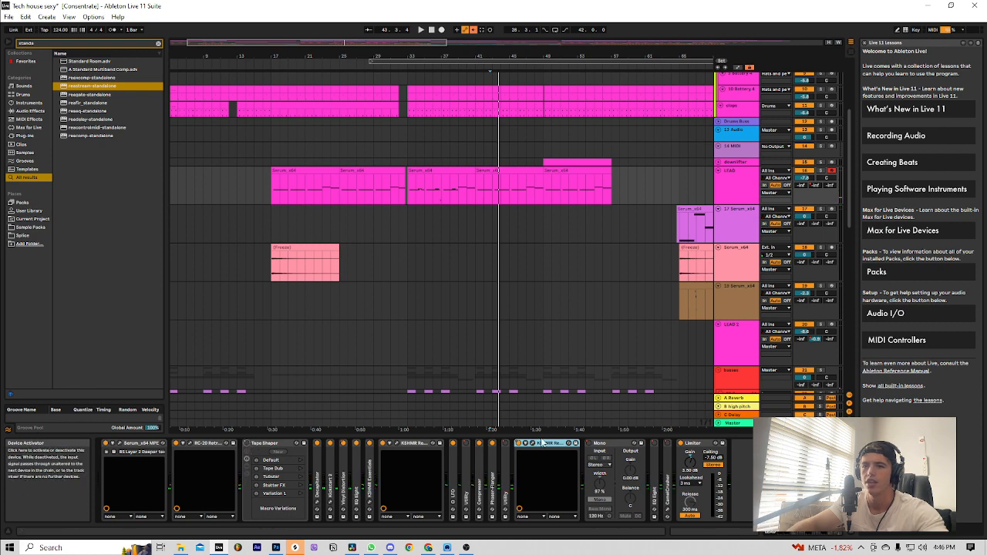
pyautogui.click(256, 451)
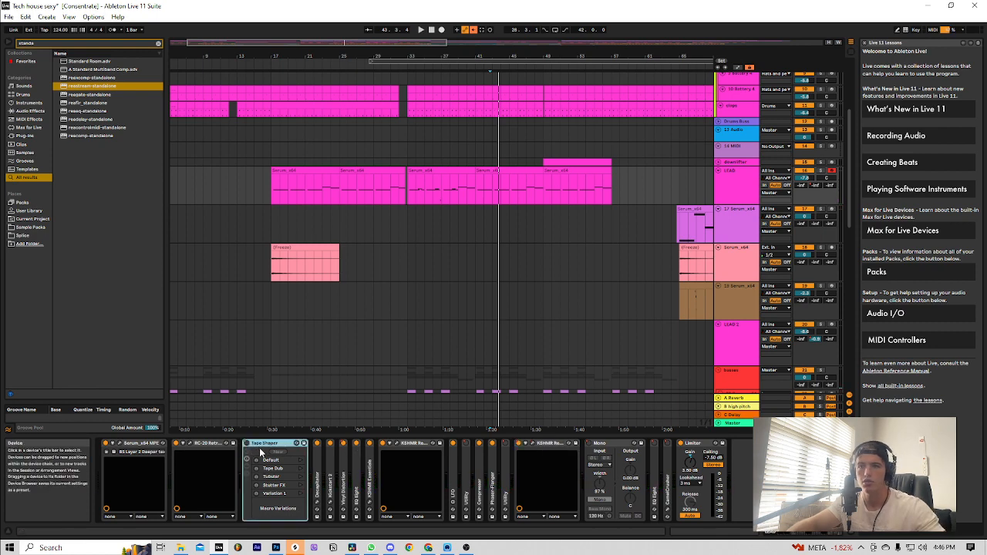
pyautogui.hotkey('ctrl', 'd')
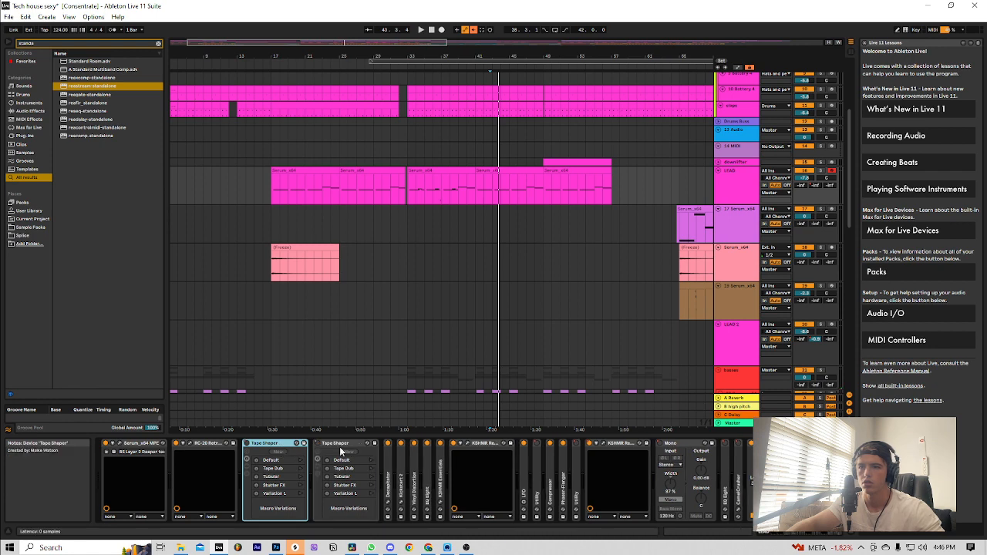
# - Turn on the duplicated Tape Shaper rack and launch its Default macro variation
pyautogui.click(317, 444)
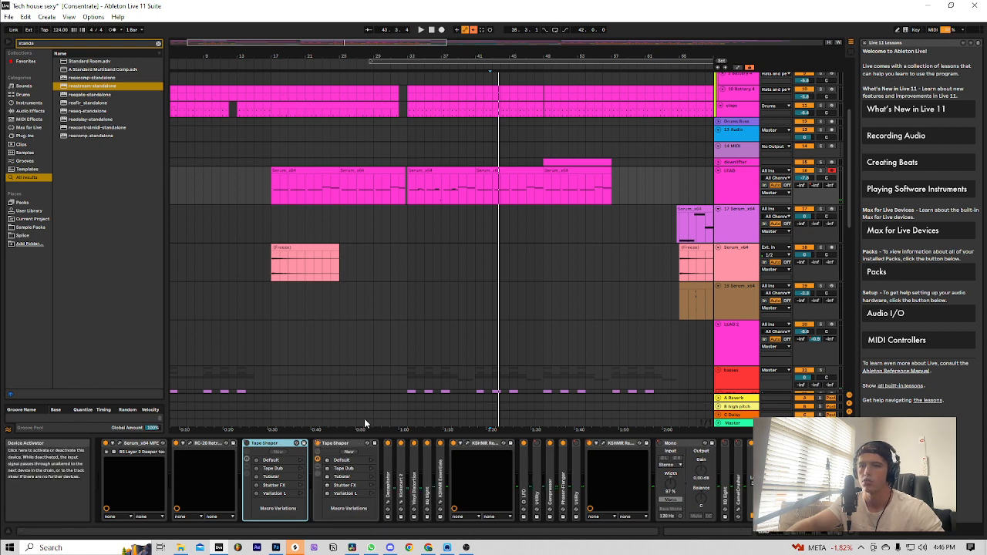
pyautogui.click(317, 459)
pyautogui.click(316, 461)
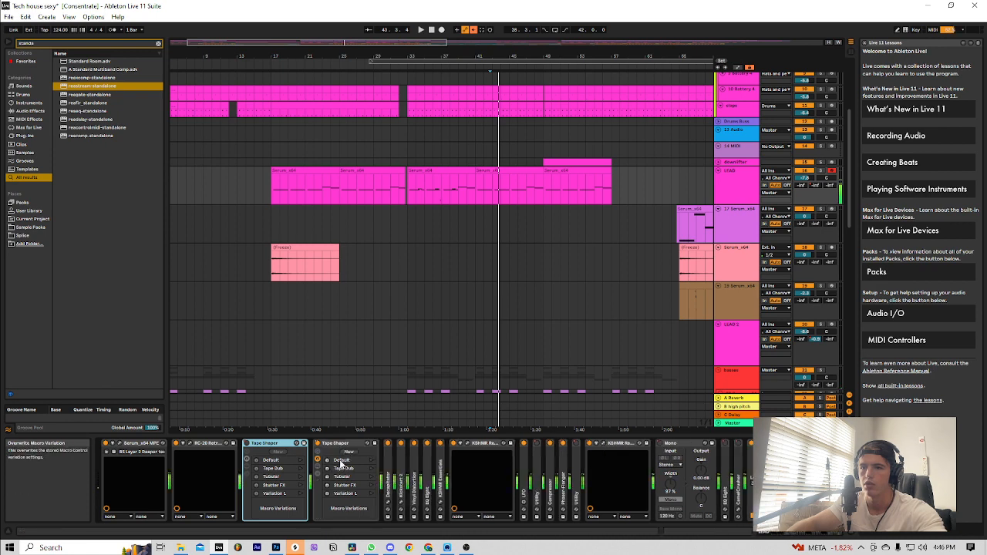
pyautogui.click(369, 462)
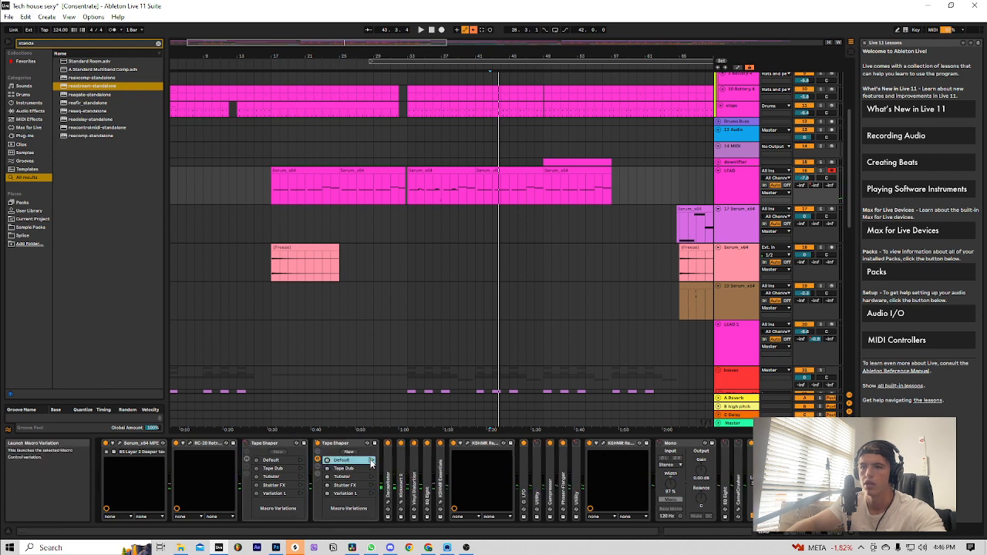
# - Show the duplicated Tape Shaper's macro controls and set its Tape Delay to 1.03 ms
pyautogui.click(316, 452)
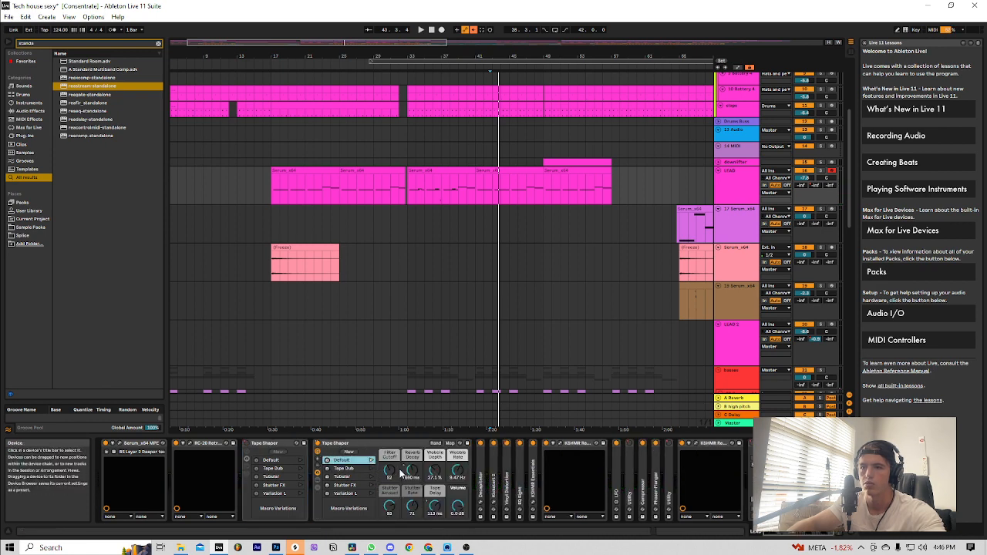
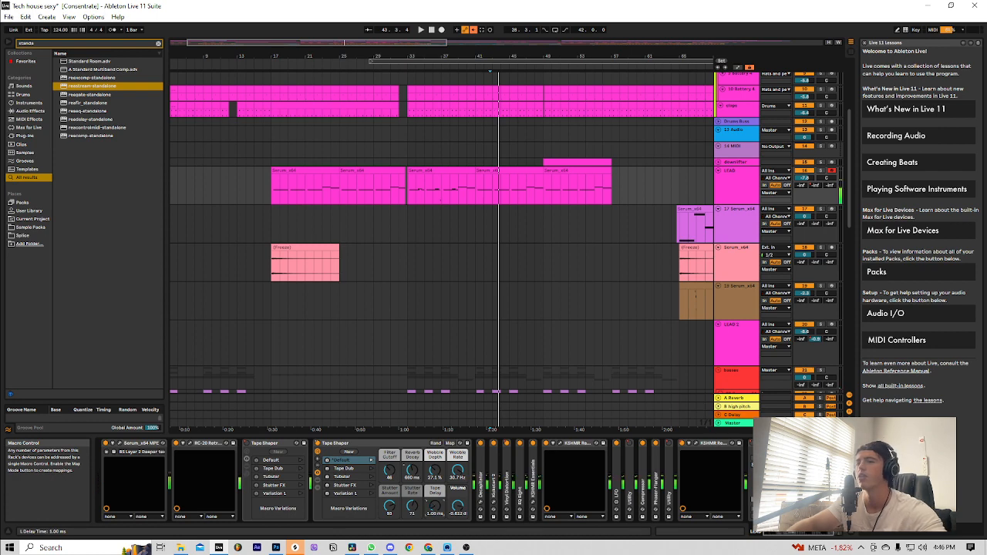
pyautogui.moveTo(435, 506); pyautogui.dragTo(435, 483)
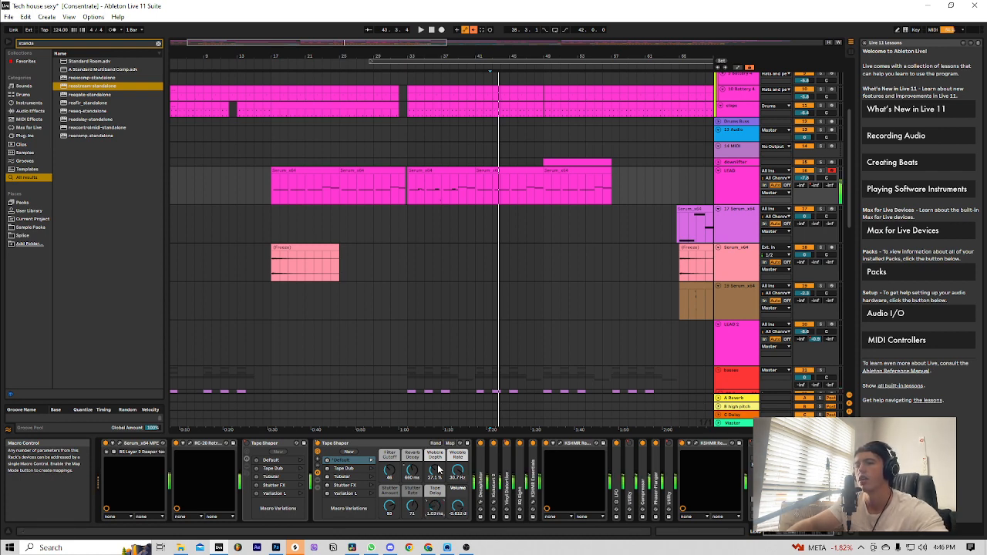
# - Turn on the original Tape Shaper, play from 42.4.1, and show its macro controls to adjust Reverb Decay
pyautogui.click(261, 448)
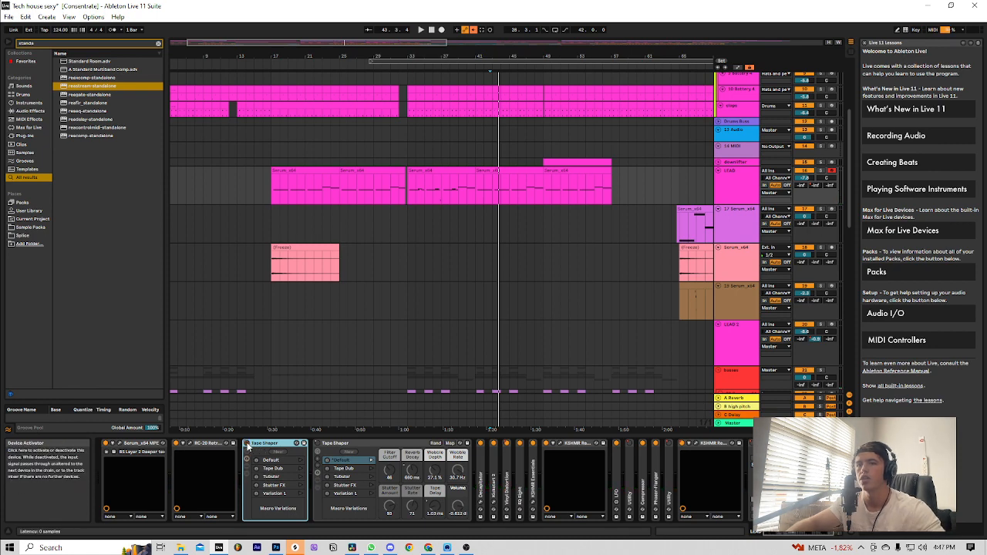
pyautogui.click(247, 444)
pyautogui.press('space')
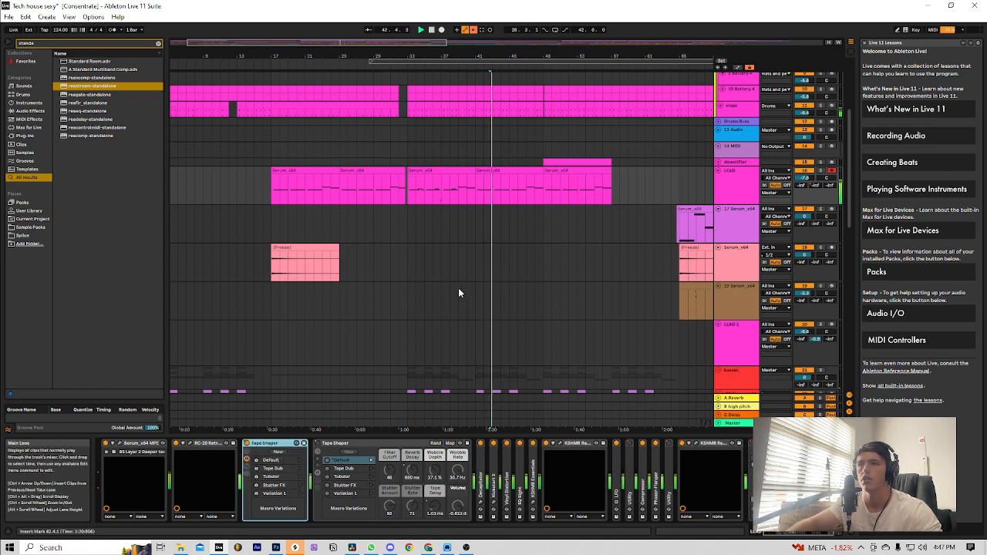
pyautogui.click(248, 455)
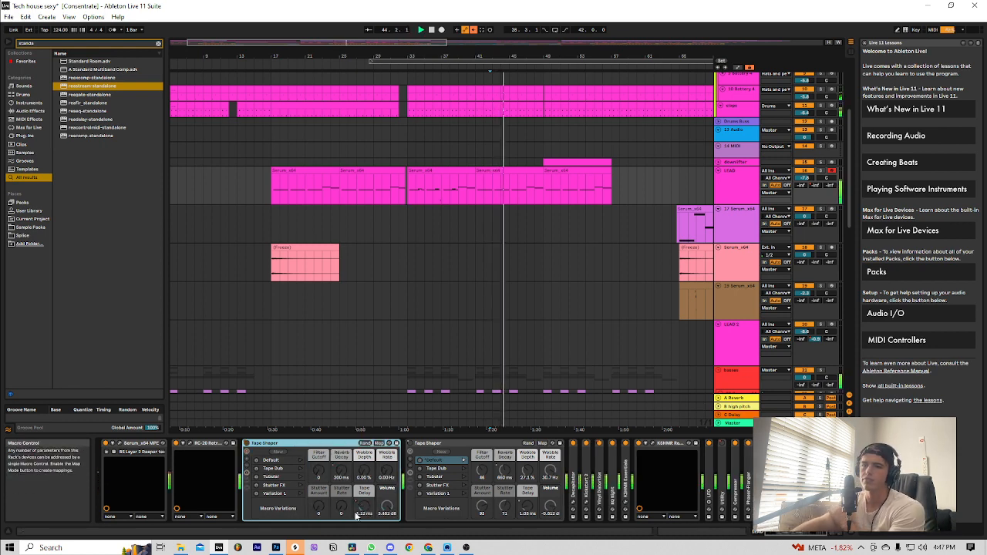
pyautogui.moveTo(345, 470); pyautogui.dragTo(343, 479)
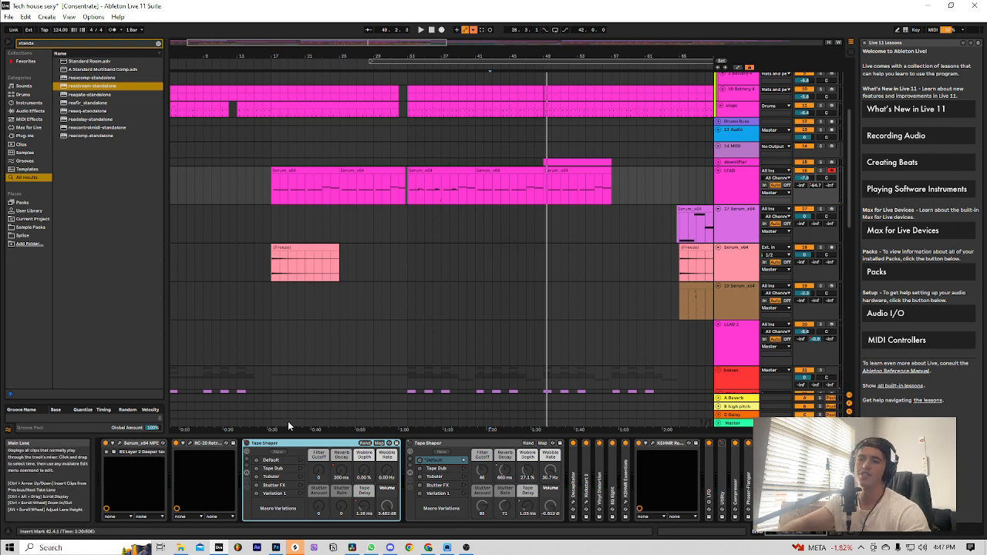
# - Move along the arrangement to the breakdown and play it from 64.1.1
pyautogui.scroll(5, 561, 151)
pyautogui.scroll(1, 568, 239)
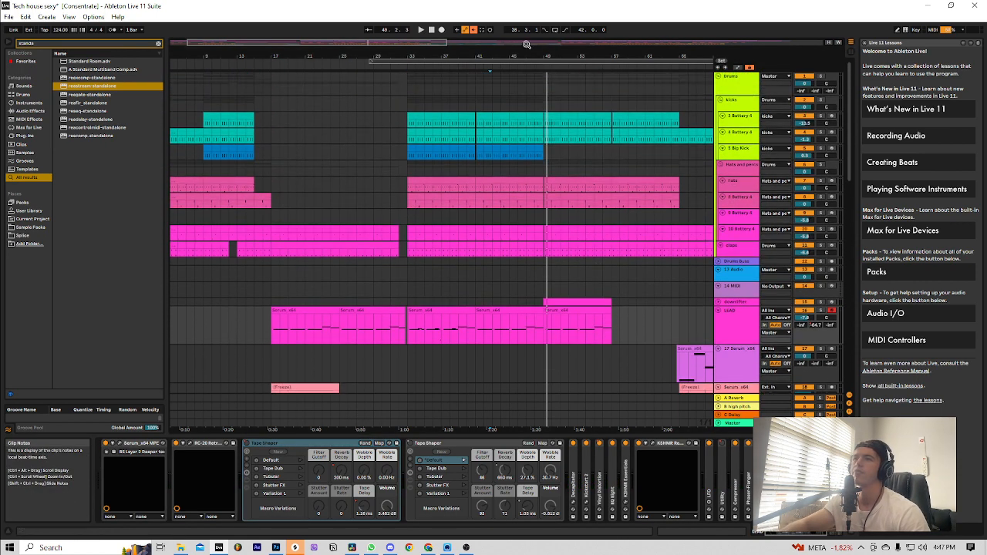
pyautogui.moveTo(410, 41); pyautogui.dragTo(503, 41)
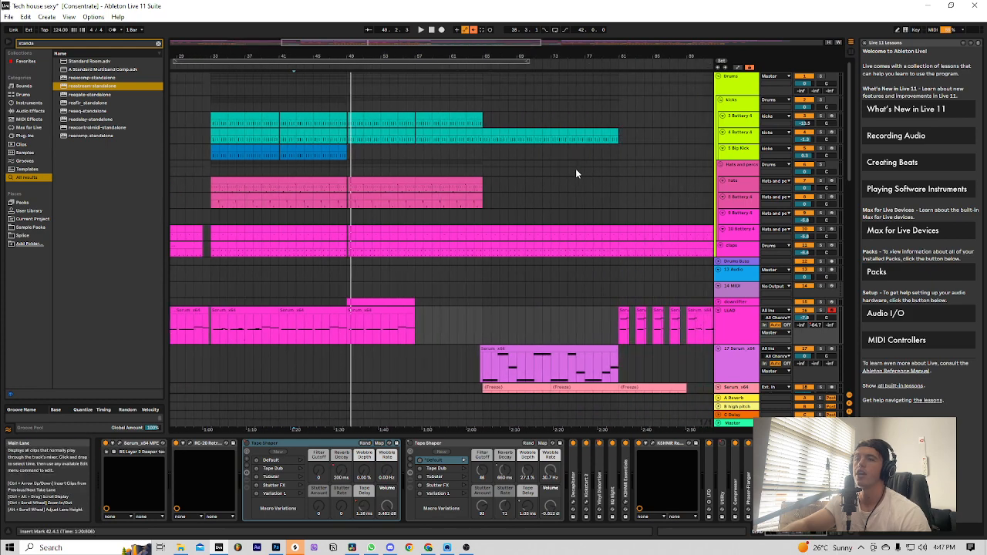
pyautogui.scroll(-2, 569, 159)
pyautogui.scroll(-3, 569, 159)
pyautogui.click(475, 197)
pyautogui.press('space')
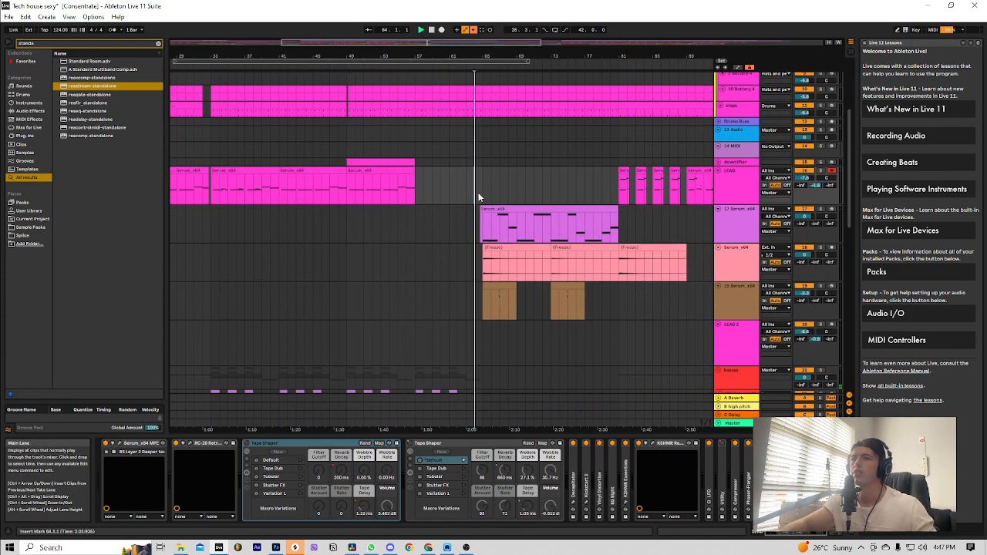
pyautogui.scroll(2, 588, 205)
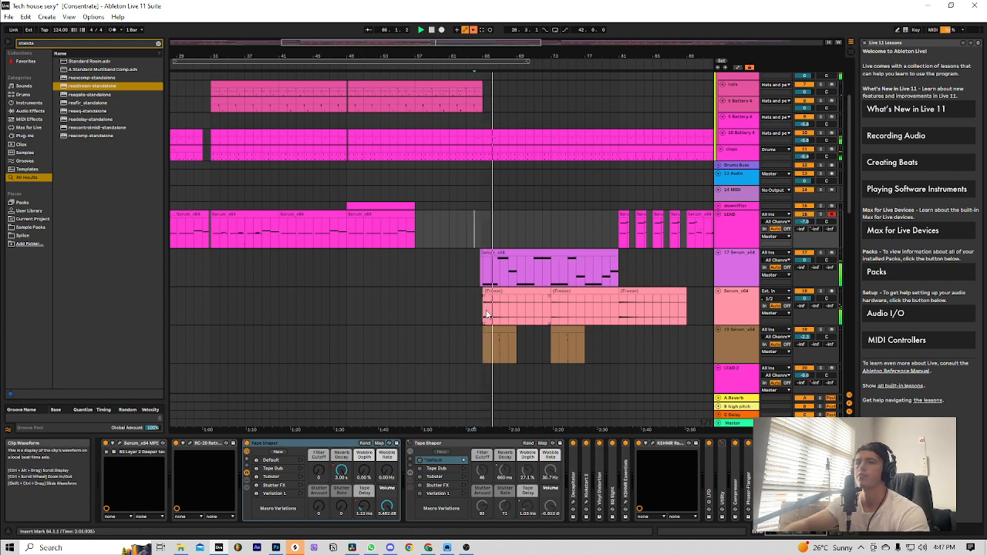
# - View the MIDI notes of the breakdown clip on track 17 Serum_x64, then close the note editor
pyautogui.click(509, 262)
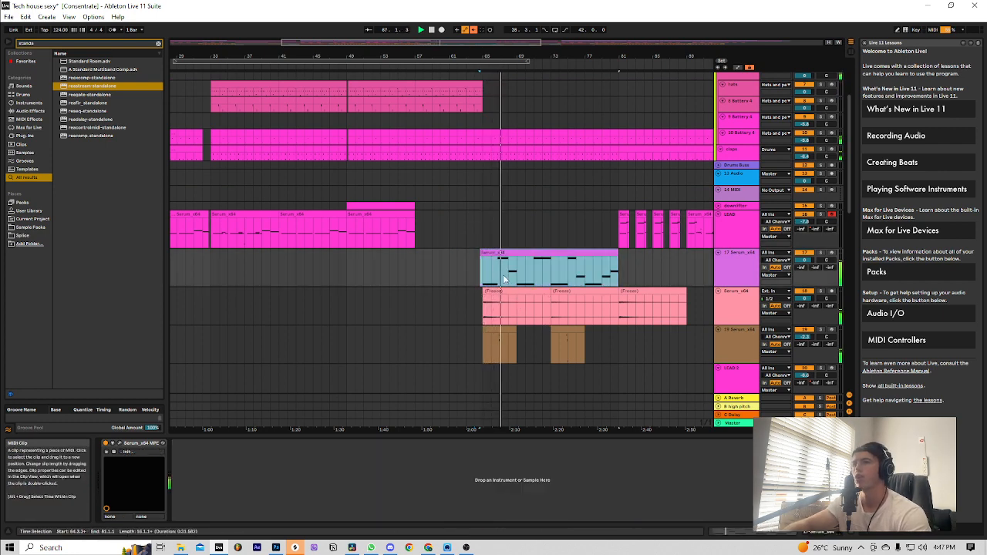
pyautogui.doubleClick(506, 272)
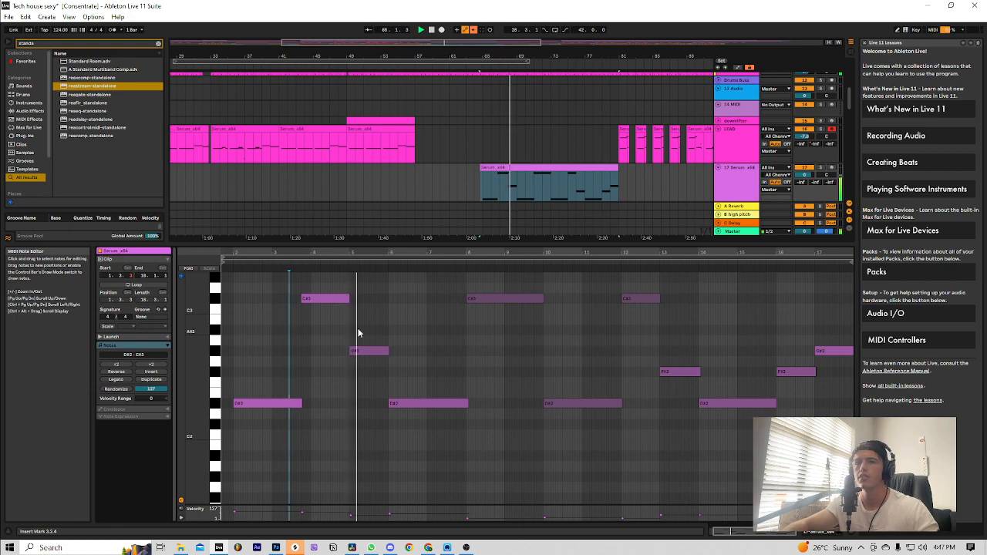
pyautogui.doubleClick(565, 168)
# - Examine which drum, synth, bass and sample tracks play in the breakdown during playback
pyautogui.scroll(3, 579, 199)
pyautogui.scroll(3, 578, 194)
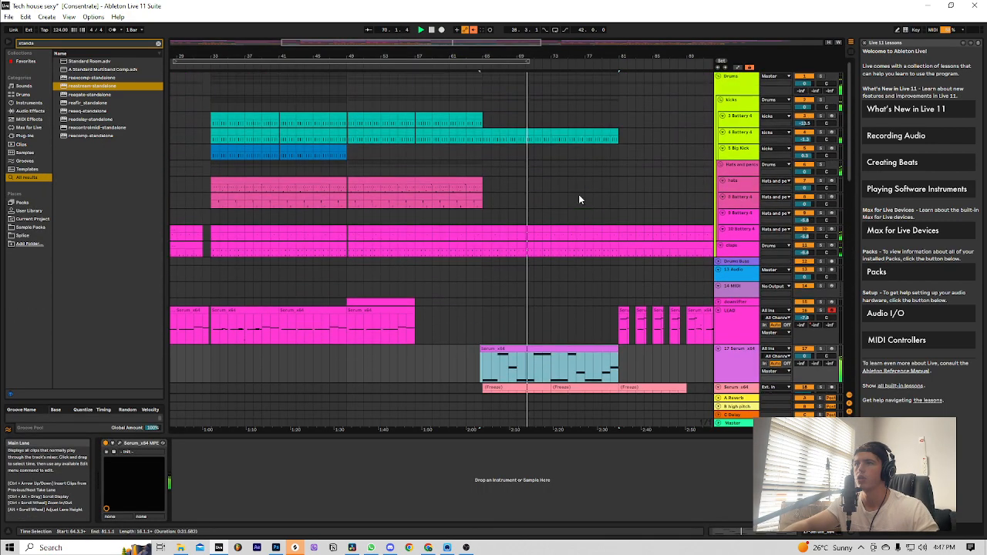
pyautogui.scroll(-8, 575, 208)
pyautogui.scroll(-1, 574, 223)
pyautogui.scroll(1, 577, 193)
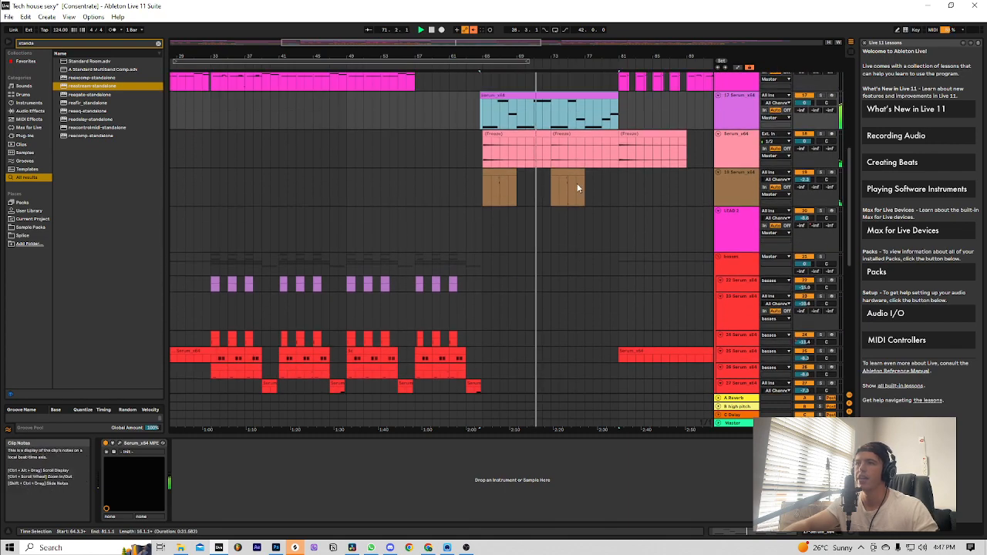
pyautogui.scroll(-5, 563, 332)
pyautogui.scroll(-6, 554, 346)
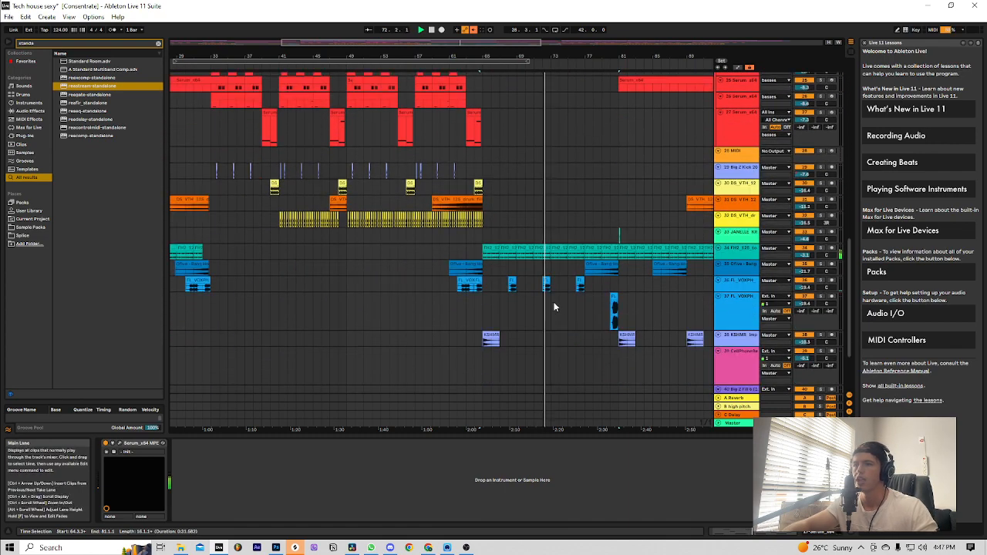
pyautogui.scroll(3, 575, 286)
pyautogui.scroll(6, 576, 282)
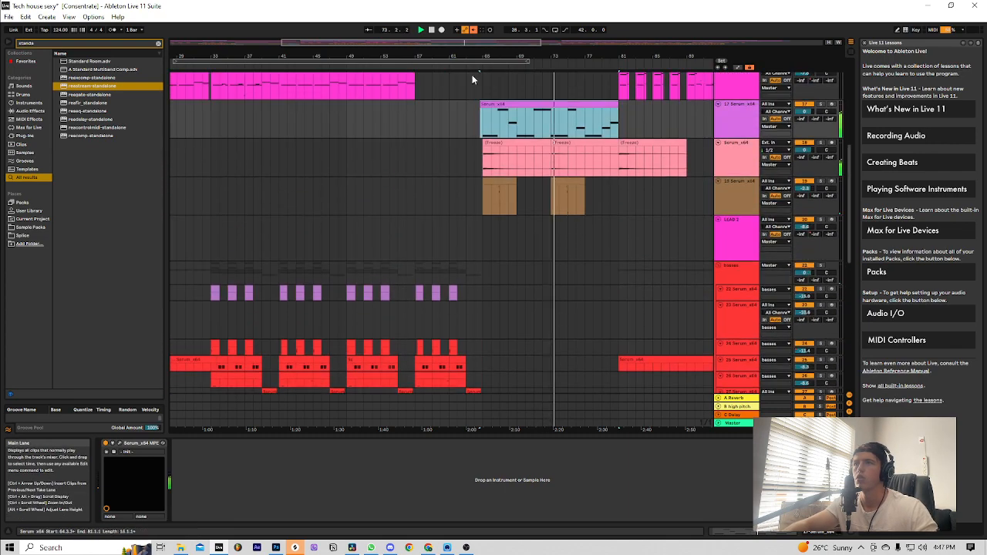
# - Move to the second build-up and briefly audition it from 81.1.1
pyautogui.moveTo(429, 43); pyautogui.dragTo(467, 43)
pyautogui.scroll(2, 546, 122)
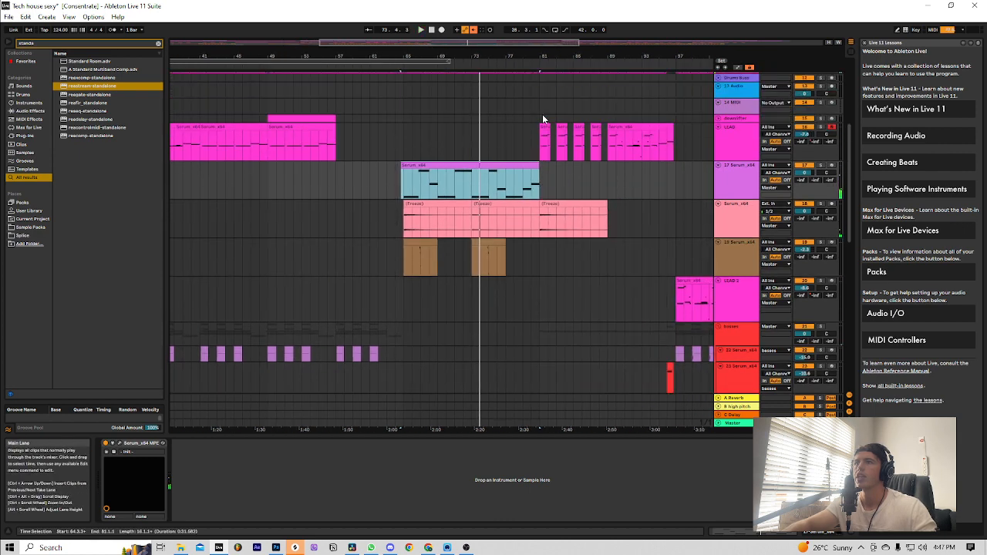
pyautogui.click(543, 118)
pyautogui.press('space')
pyautogui.press('space')
pyautogui.press('space')
pyautogui.scroll(1, 595, 149)
pyautogui.scroll(1, 597, 150)
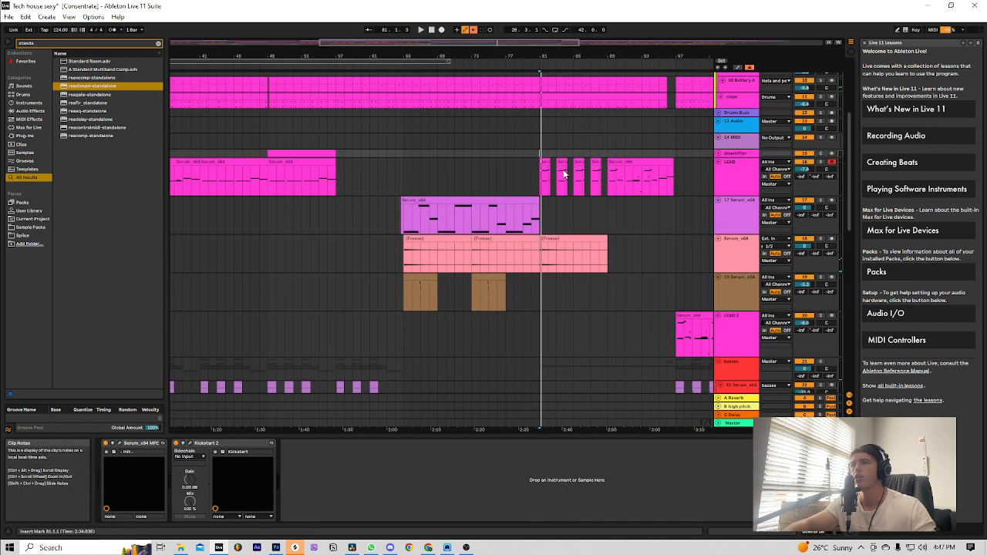
# - Open the first short LEAD clip at bar 81 and examine its MIDI notes during playback
pyautogui.click(544, 163)
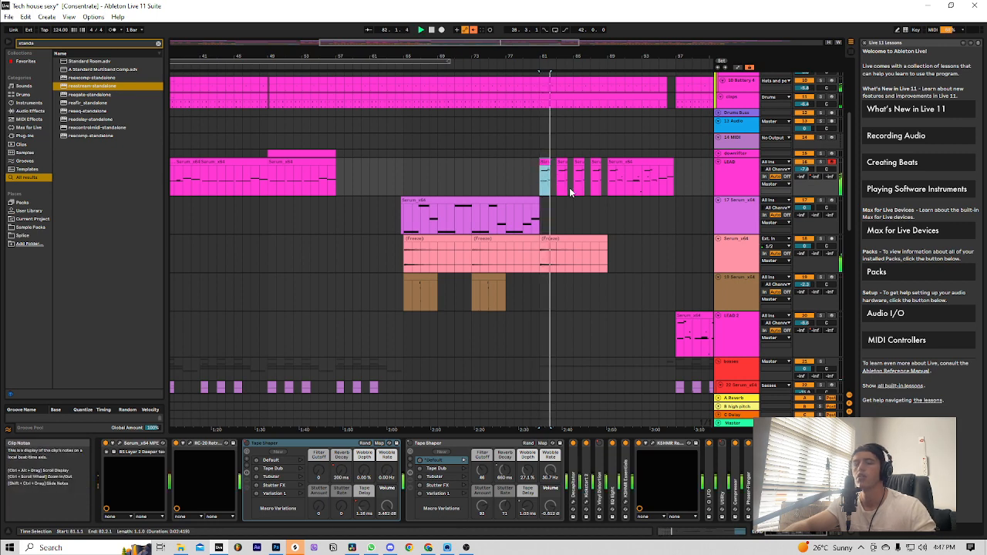
pyautogui.hotkey('shift', 'Tab')
pyautogui.scroll(1, 370, 297)
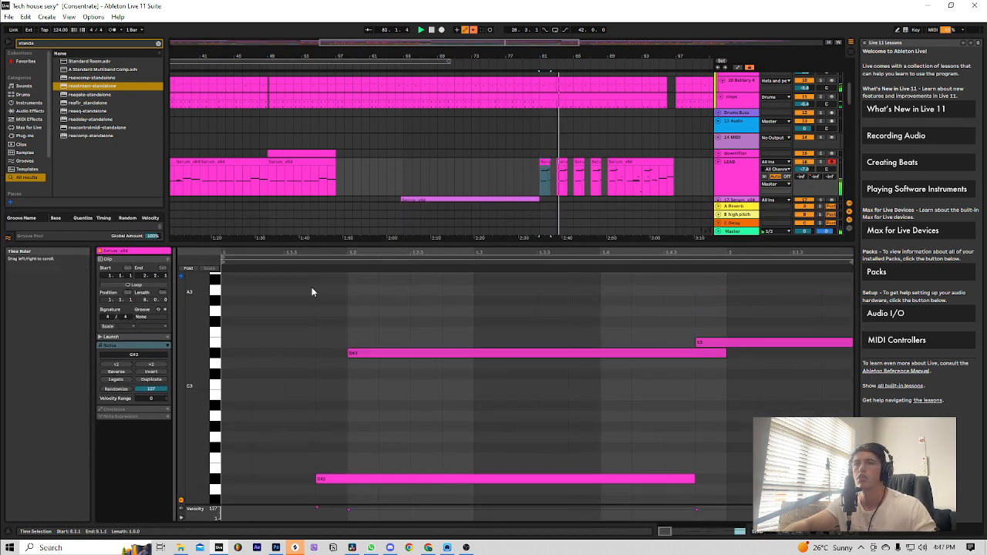
pyautogui.scroll(-5, 424, 310)
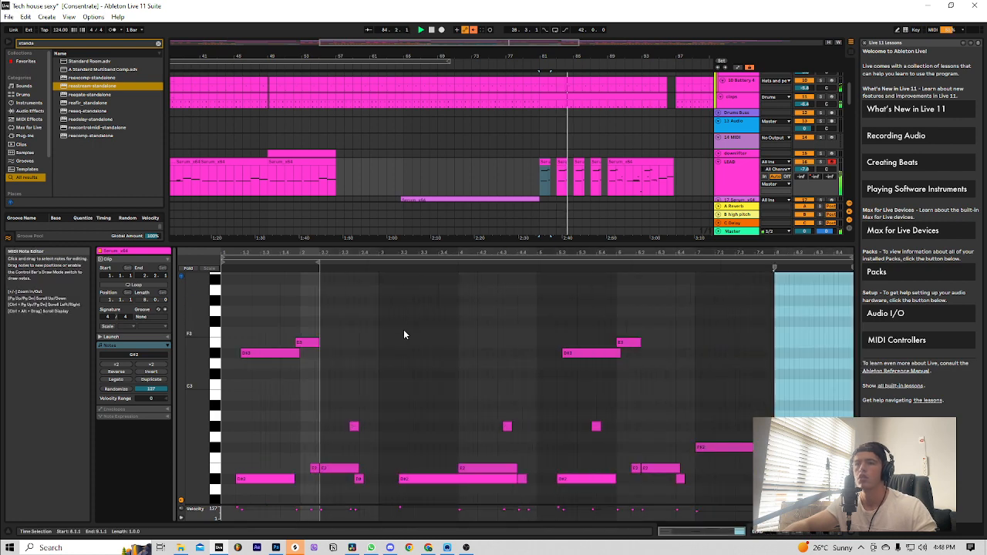
pyautogui.scroll(-1, 402, 324)
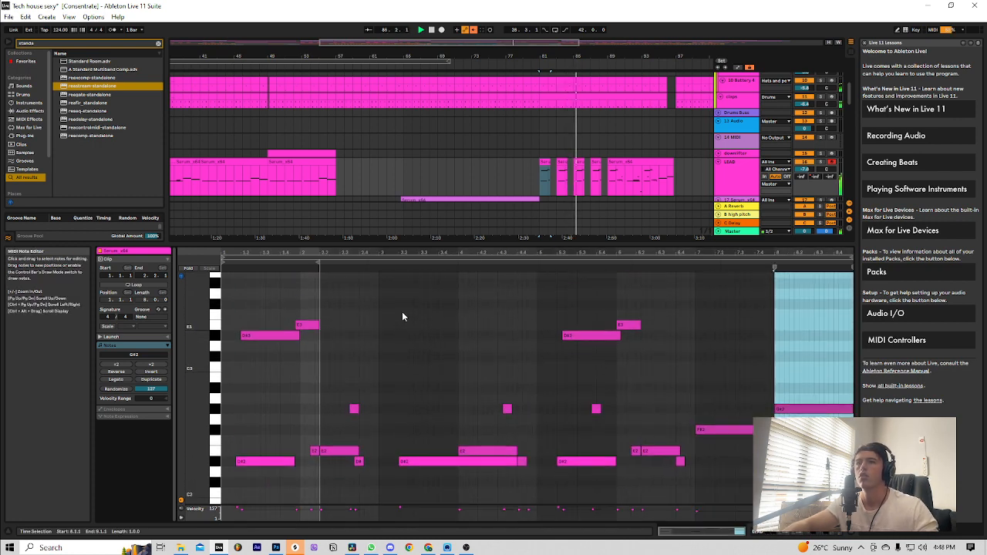
# - Follow the MIDI notes of the longer LEAD clip at bar 89 during playback, then stop
pyautogui.click(622, 162)
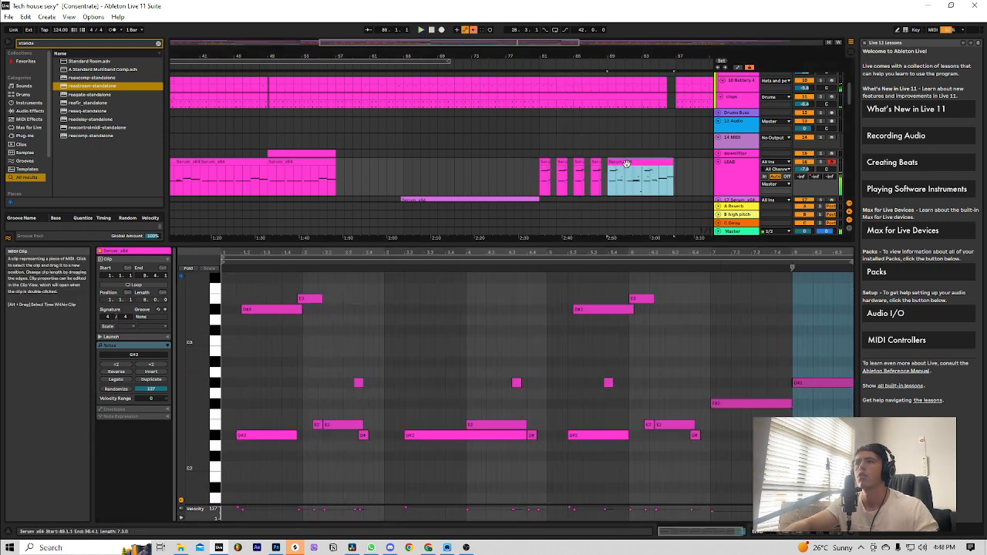
pyautogui.scroll(2, 407, 300)
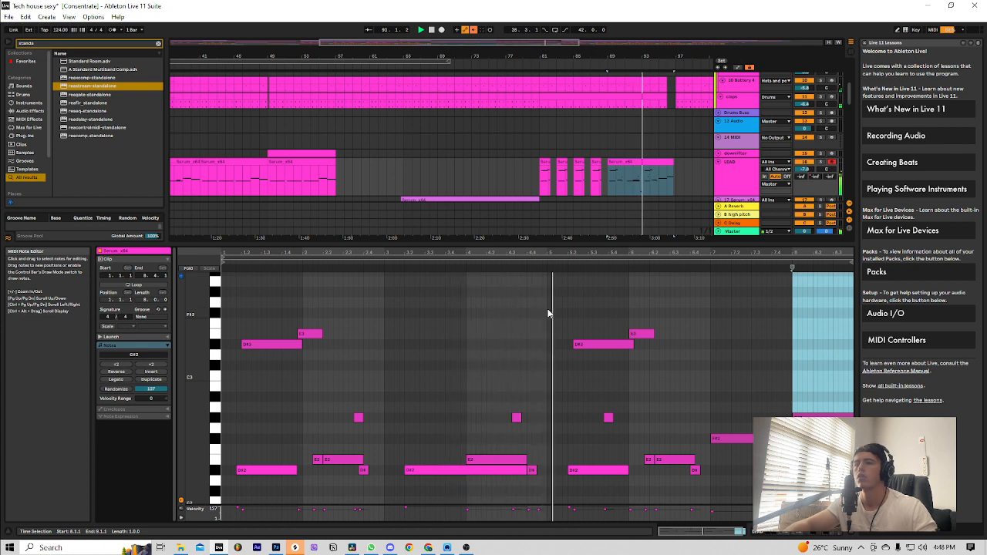
pyautogui.press('space')
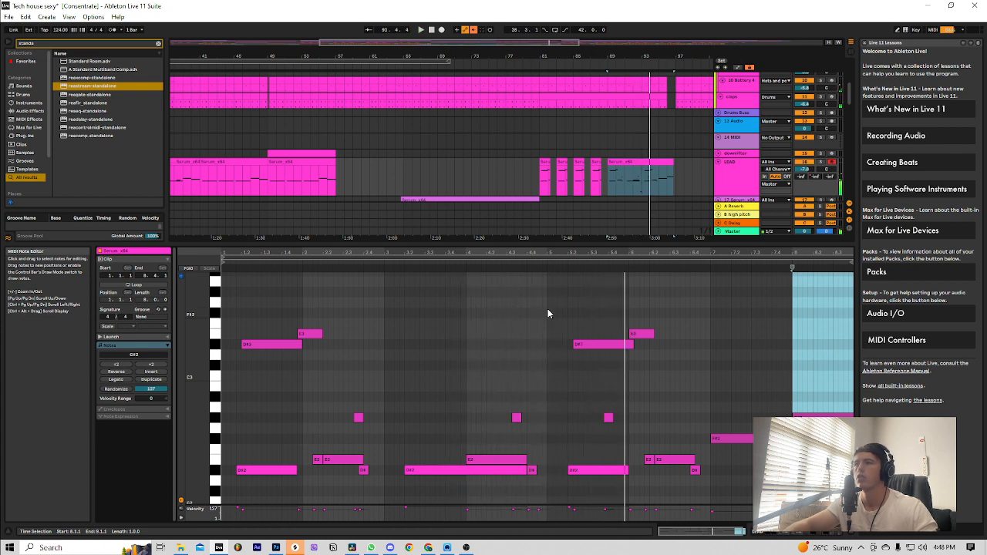
# - Return to the LEAD device chain and briefly play the build-up's last section from bar 89
pyautogui.hotkey('shift', 'Tab')
pyautogui.scroll(-1, 407, 130)
pyautogui.hscroll(5, 552, 207)
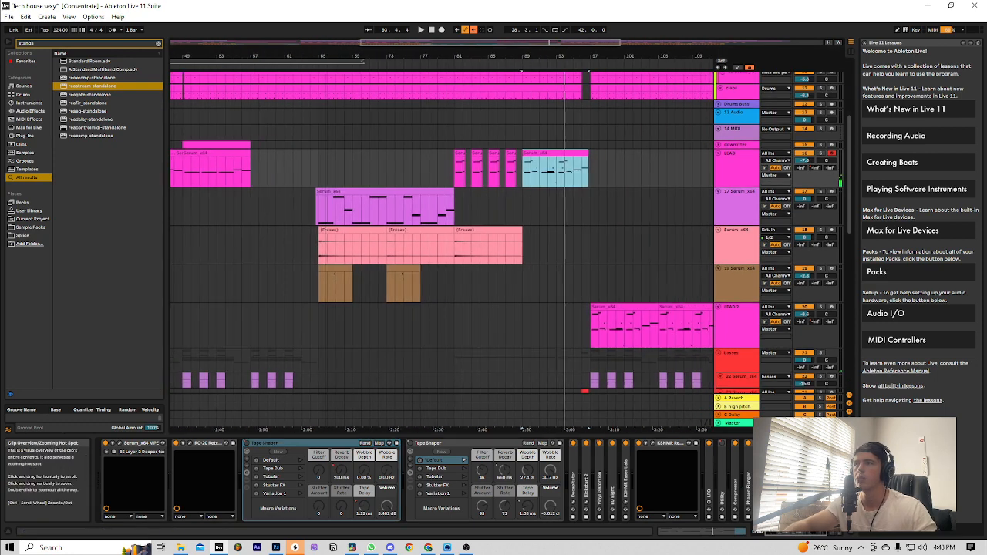
pyautogui.scroll(1, 552, 207)
pyautogui.press('space')
pyautogui.press('space')
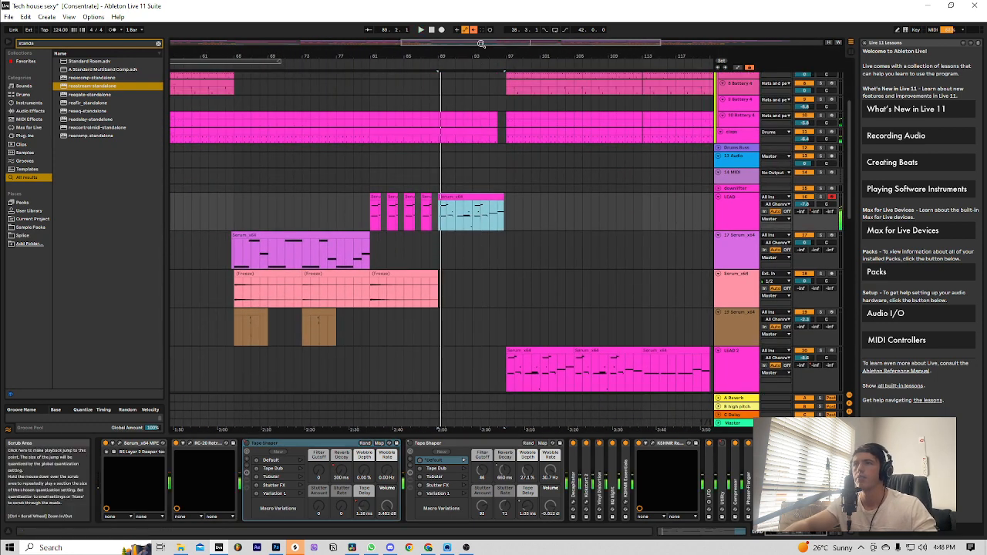
# - Play into the second drop from 96.1.1 and examine its drums, LEAD 2, basses and fill tracks
pyautogui.moveTo(482, 42); pyautogui.dragTo(573, 52)
pyautogui.click(284, 130)
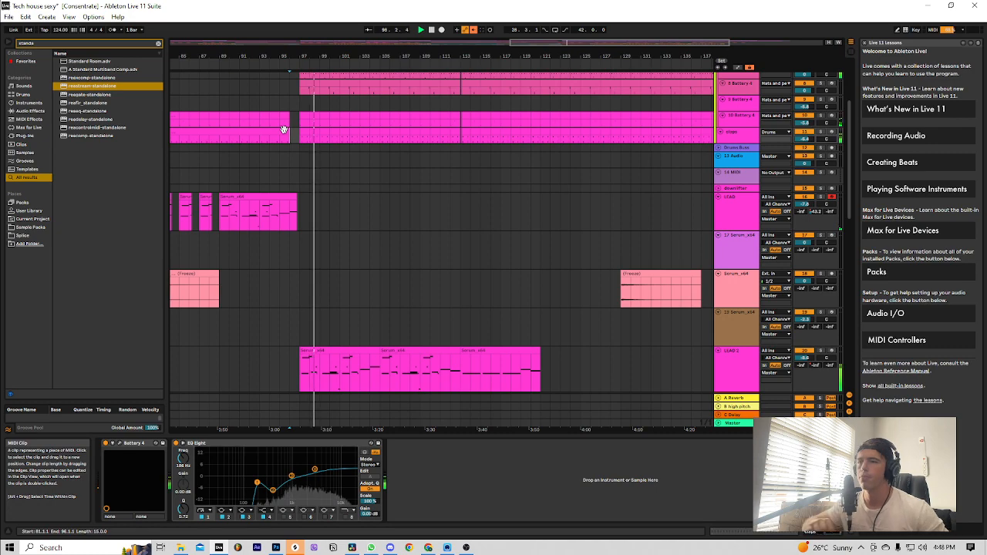
pyautogui.scroll(3, 462, 143)
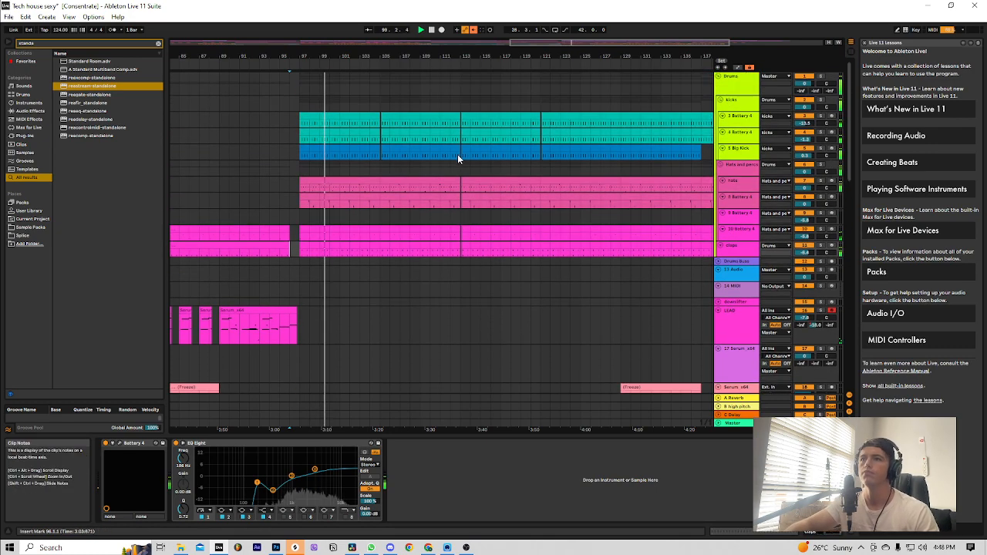
pyautogui.scroll(-8, 458, 155)
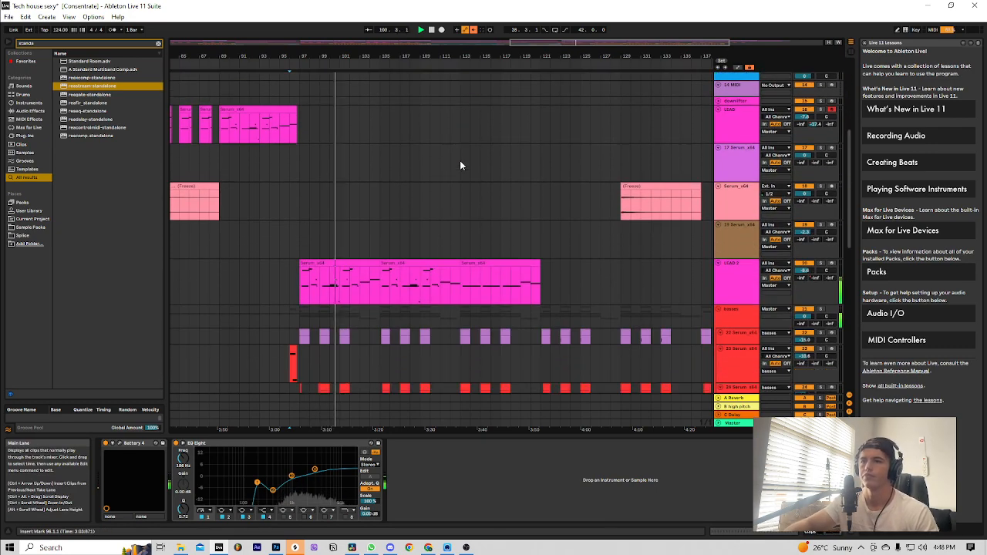
pyautogui.scroll(-3, 460, 162)
pyautogui.scroll(-3, 463, 164)
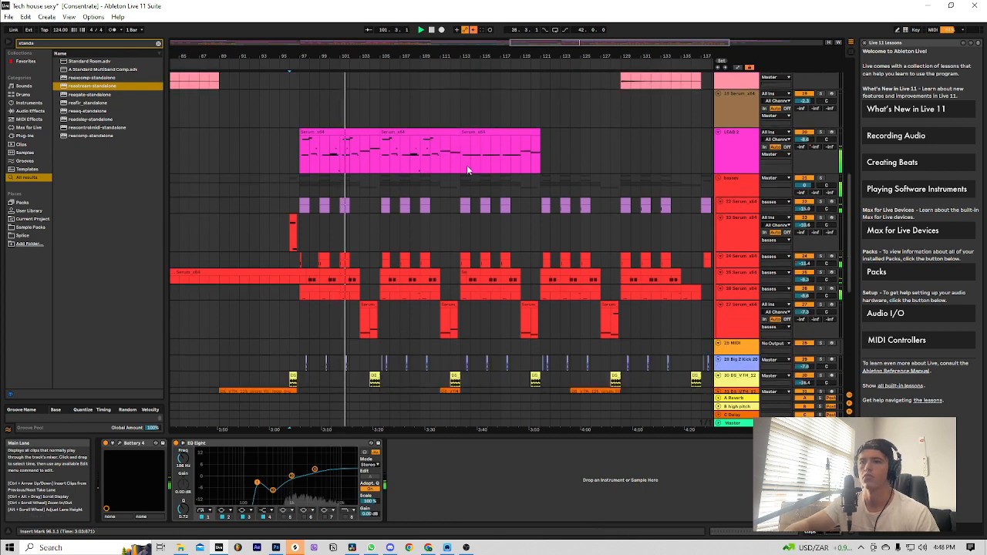
pyautogui.scroll(-2, 466, 166)
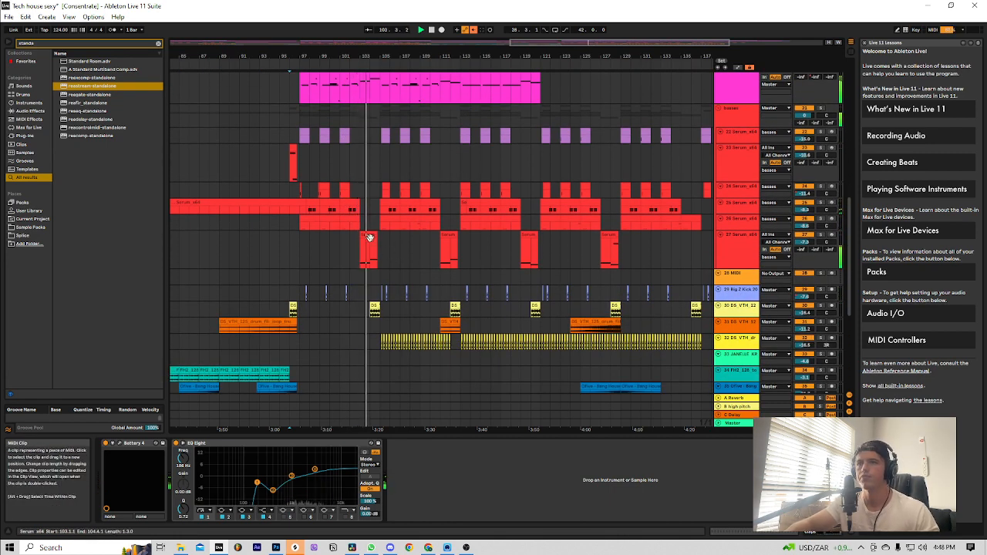
pyautogui.scroll(4, 593, 146)
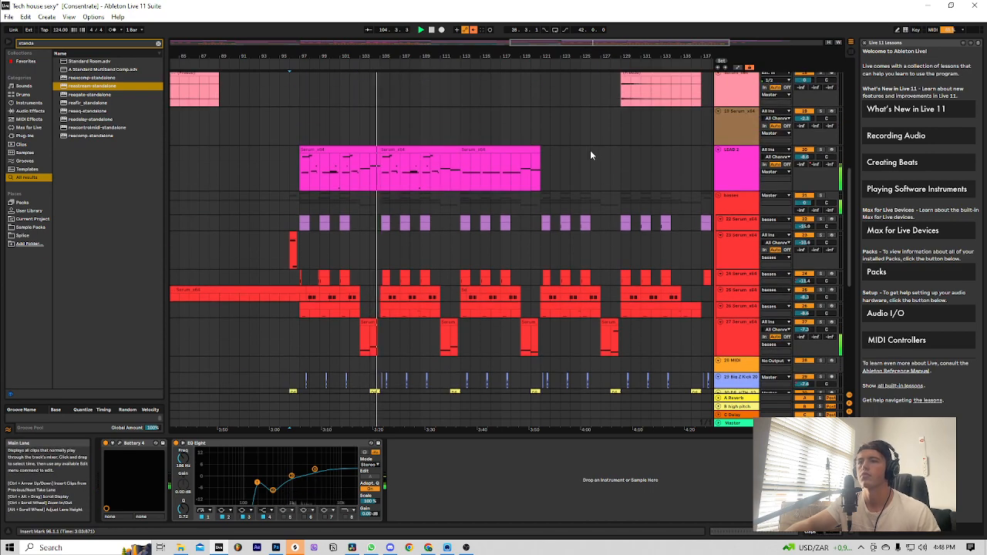
pyautogui.scroll(2, 590, 149)
pyautogui.scroll(-3, 589, 149)
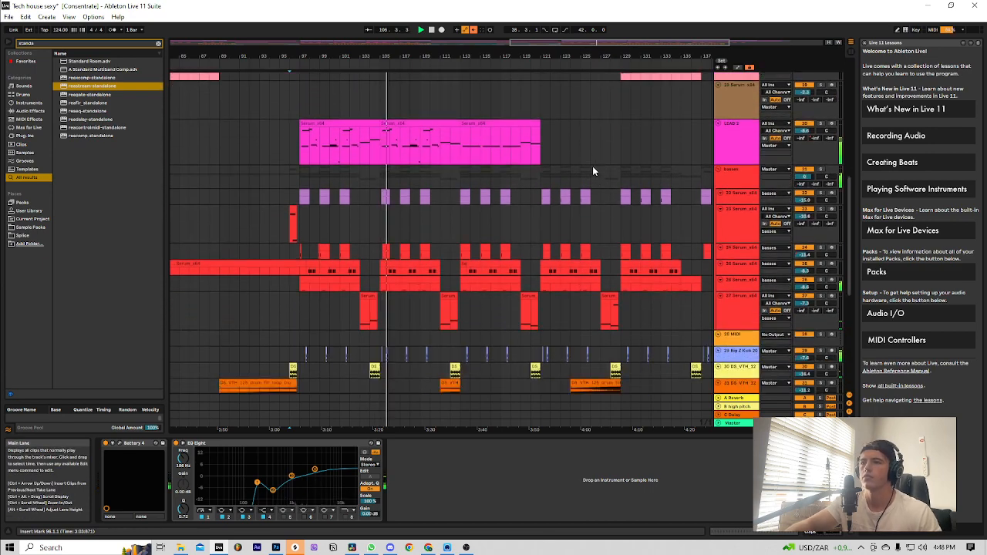
pyautogui.scroll(-6, 593, 166)
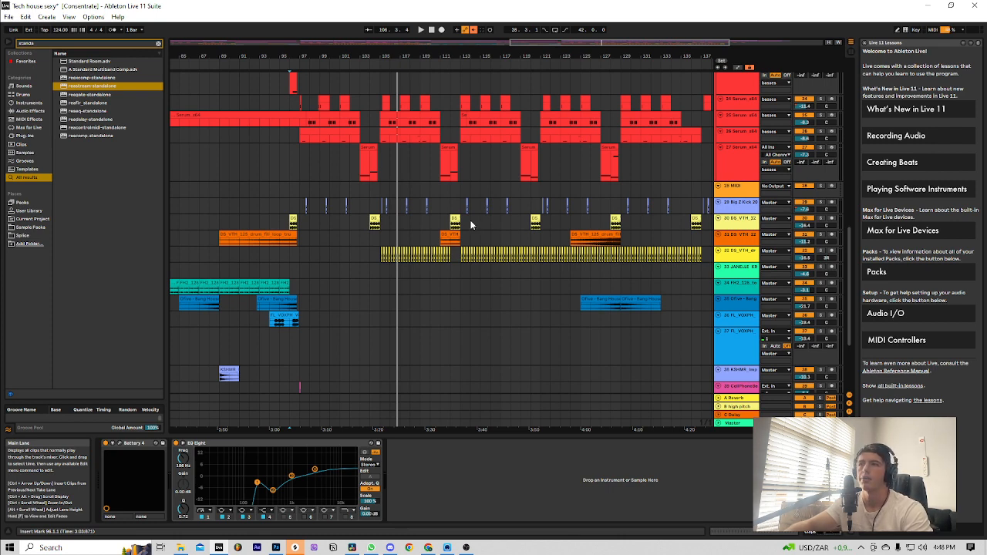
pyautogui.scroll(6, 470, 231)
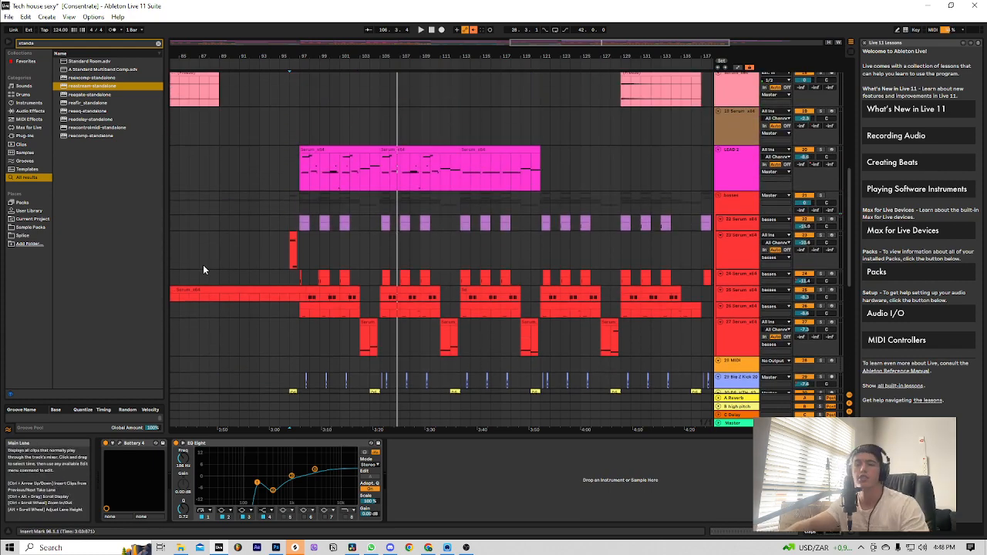
# - Switch to OBS
pyautogui.click(466, 547)
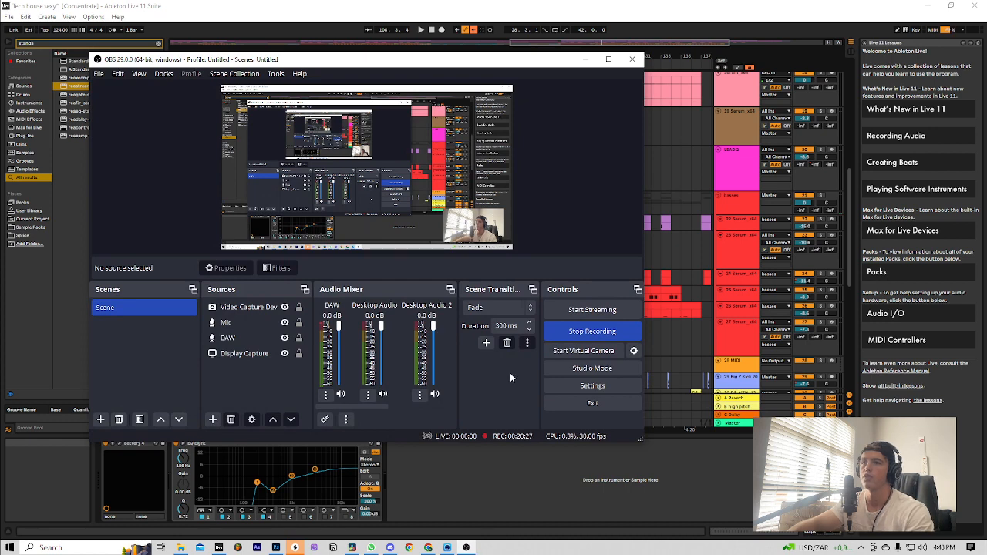